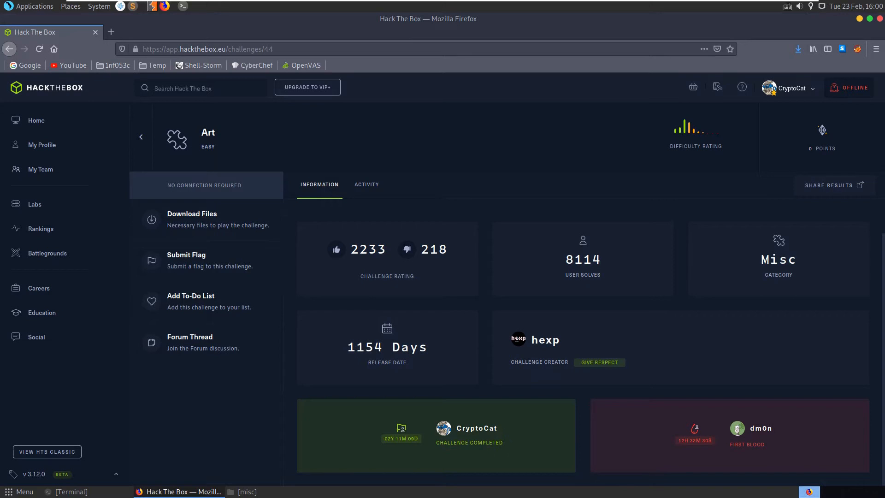
{"action": "scroll", "coordinate": [581, 311], "scroll_direction": "up", "scroll_amount": 1}
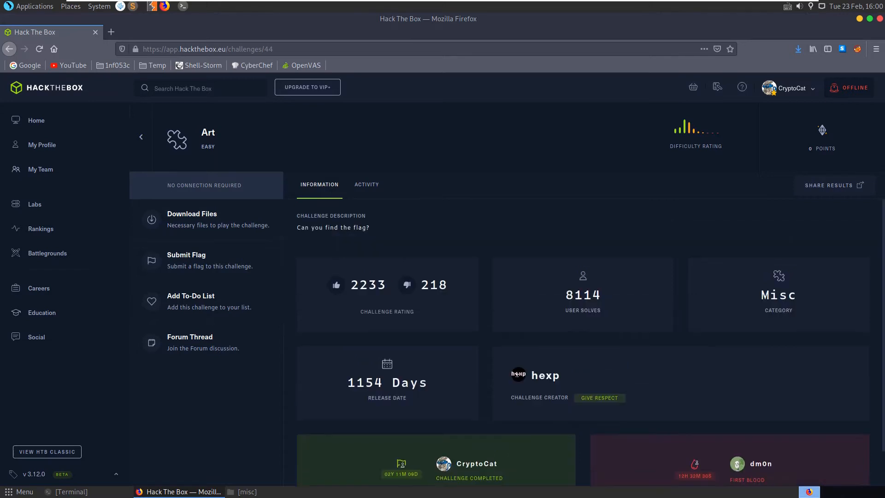
Step: Read the Art challenge description and reveal the Art.zip download with its zip password and SHA-256 hash
{"action": "left_click_drag", "start_coordinate": [314, 227], "coordinate": [370, 227]}
{"action": "left_click", "coordinate": [415, 229]}
{"action": "left_click", "coordinate": [191, 214]}
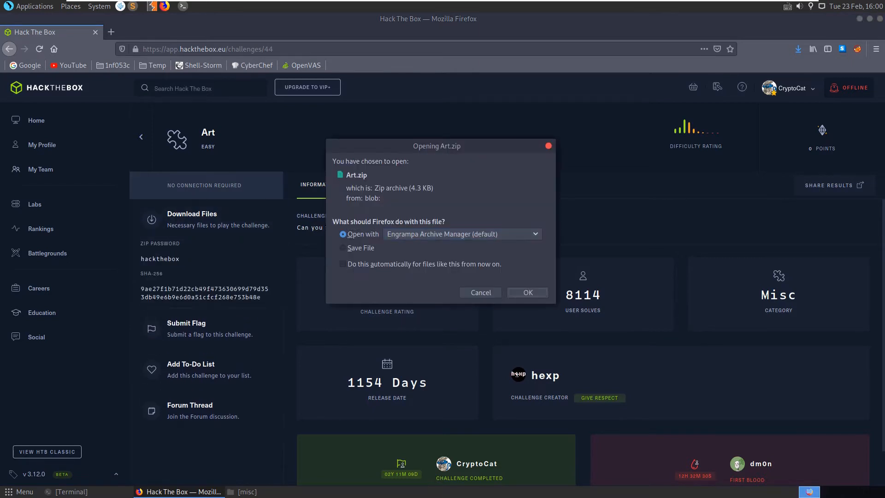
{"action": "left_click", "coordinate": [527, 292]}
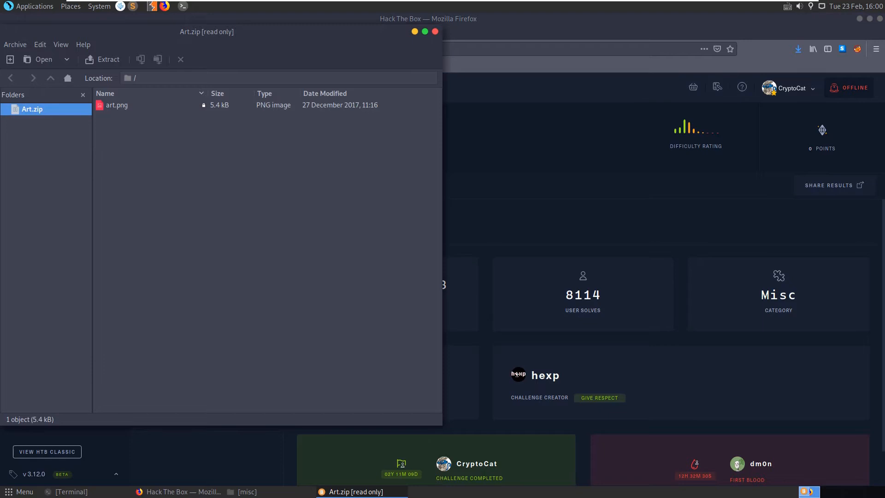
{"action": "left_click", "coordinate": [242, 492]}
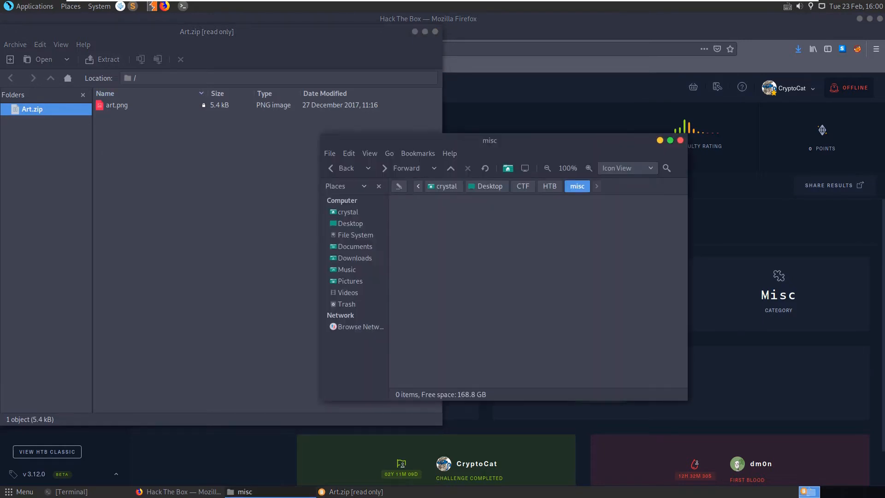
{"action": "double_click", "coordinate": [125, 105]}
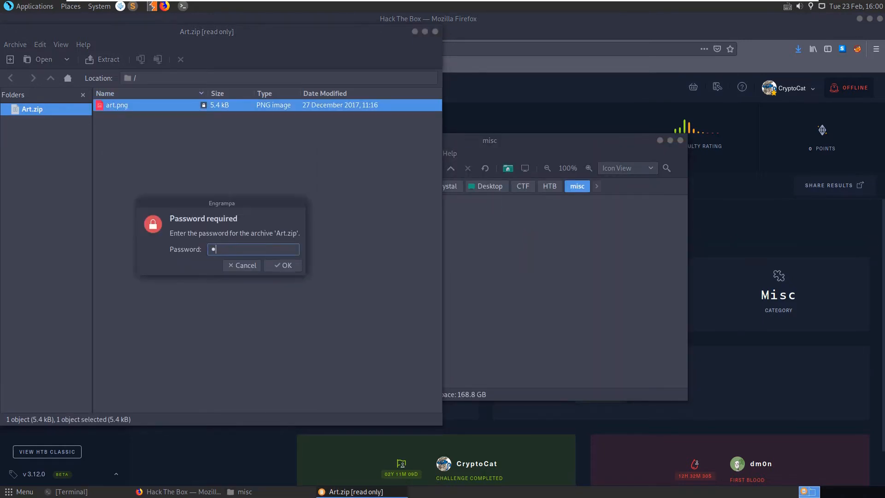
{"action": "type", "text": "******"}
{"action": "key", "text": "Return"}
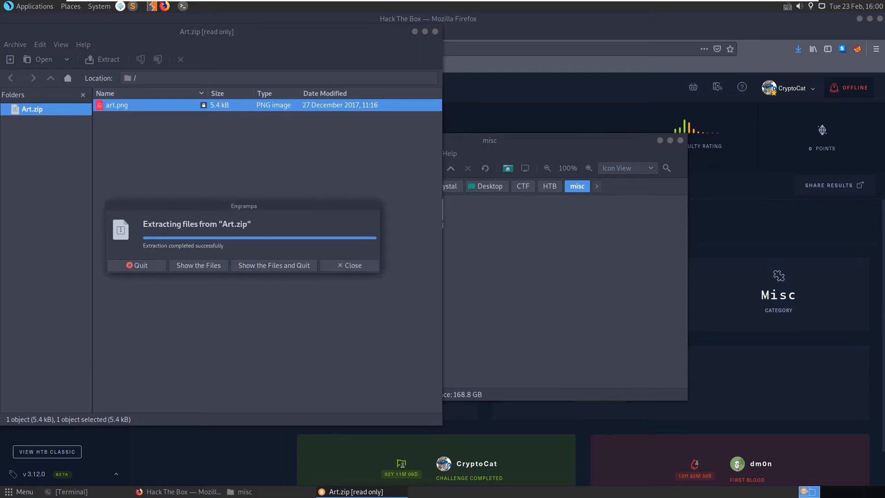
Step: View the extracted art.png, a 300×300 colourful square spiral, then close the viewer
{"action": "left_click", "coordinate": [350, 265]}
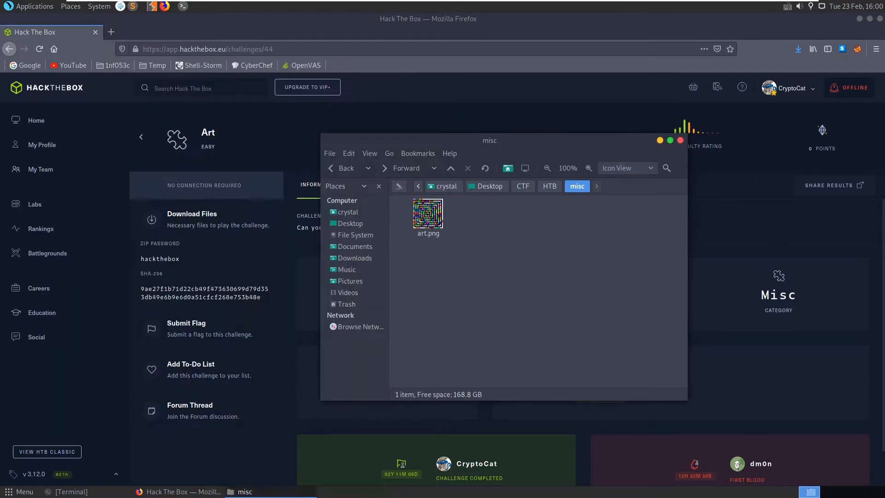
{"action": "double_click", "coordinate": [429, 214]}
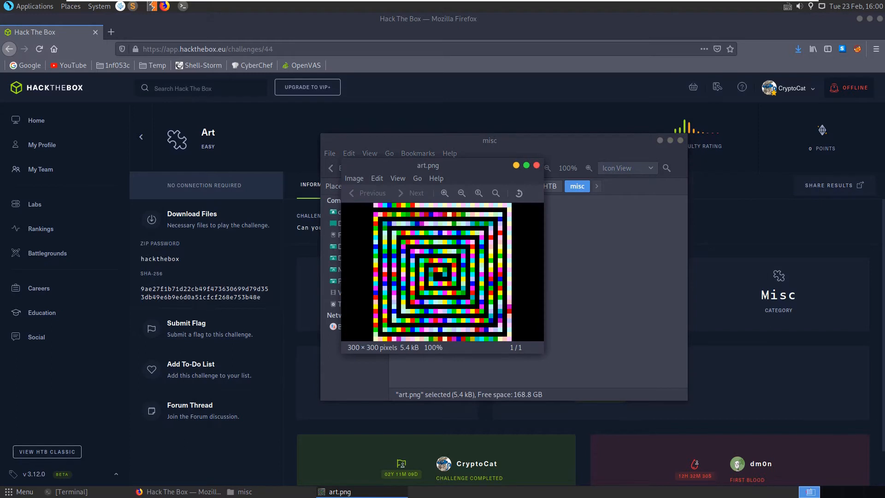
{"action": "scroll", "coordinate": [442, 271], "scroll_direction": "down", "scroll_amount": 2}
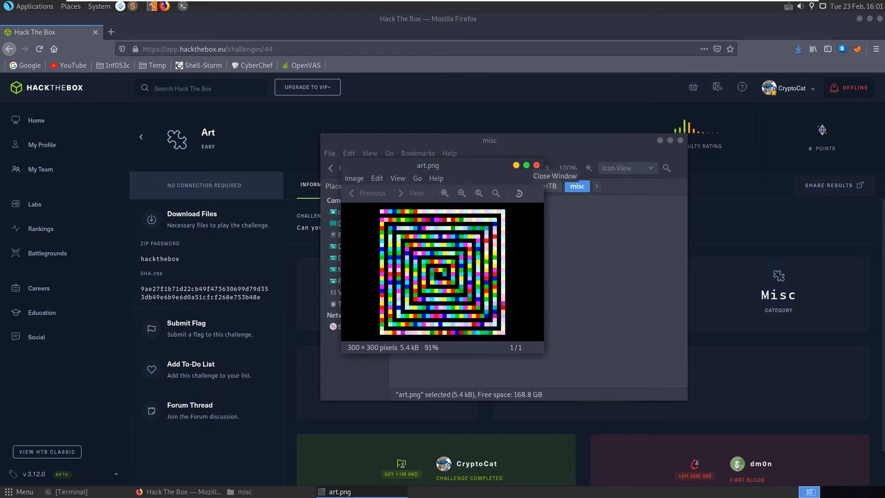
{"action": "left_click", "coordinate": [537, 166]}
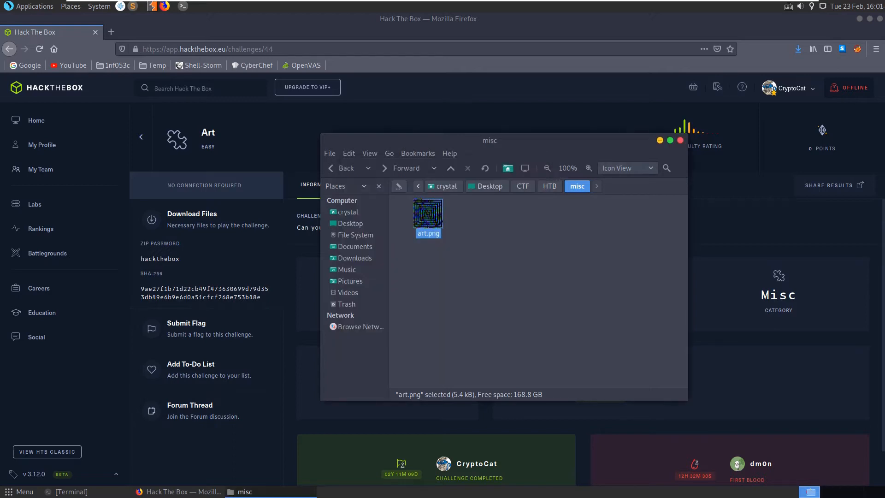
Step: Start a terminal in the misc folder and check art.png's file type
{"action": "left_click", "coordinate": [671, 140]}
{"action": "key", "text": "super+d"}
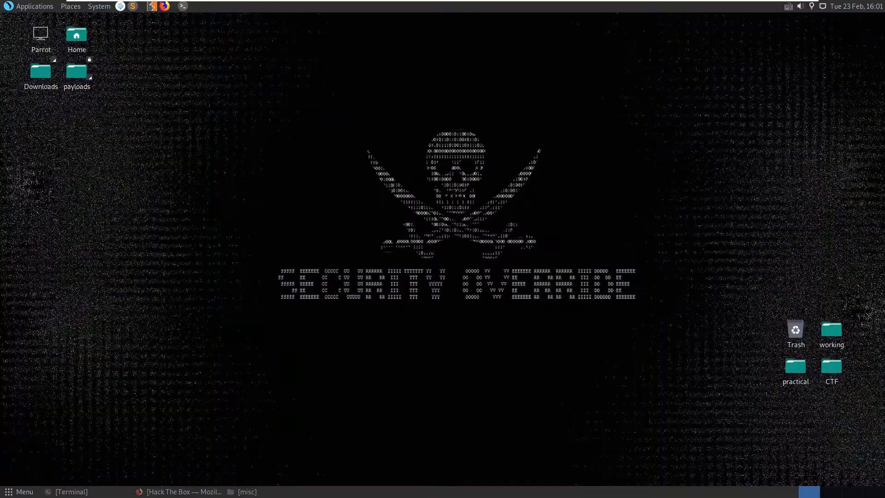
{"action": "key", "text": "ctrl+alt+t"}
{"action": "type", "text": "fil"}
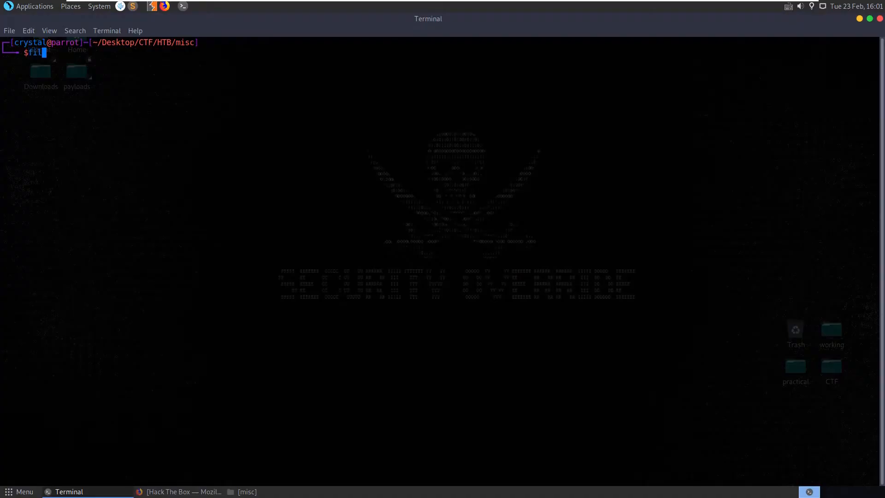
{"action": "type", "text": "e art.png"}
{"action": "key", "text": "Return"}
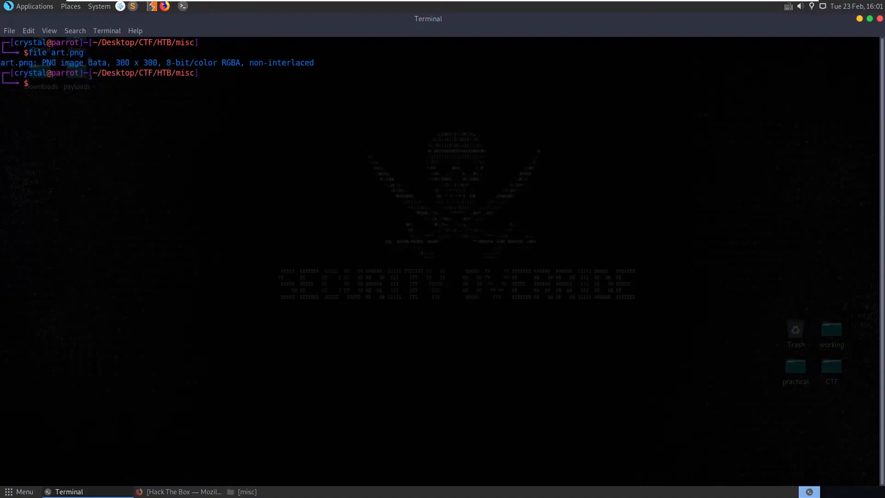
{"action": "type", "text": "strings -n "}
{"action": "type", "text": "10"}
{"action": "type", "text": " art.png"}
Step: Search art.png for strings of 10+ characters and dump its metadata with exiftool
{"action": "key", "text": "Return"}
{"action": "key", "text": "Up"}
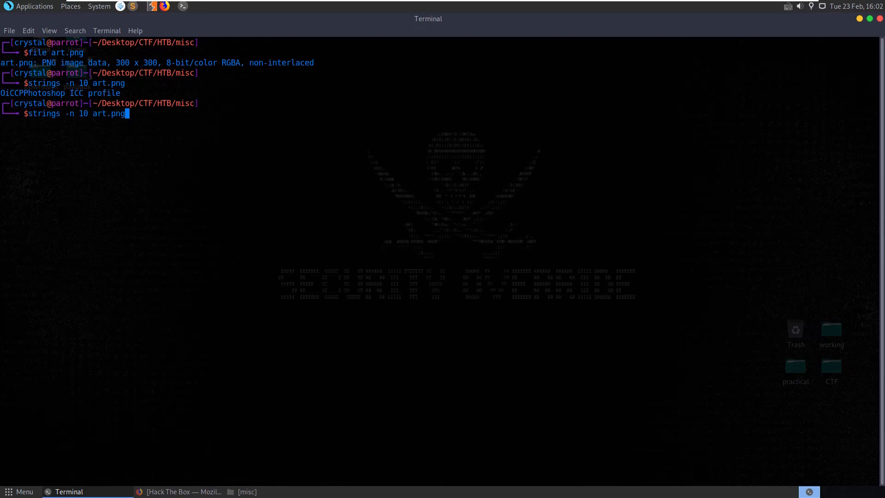
{"action": "key", "text": "Down"}
{"action": "type", "text": "exifto"}
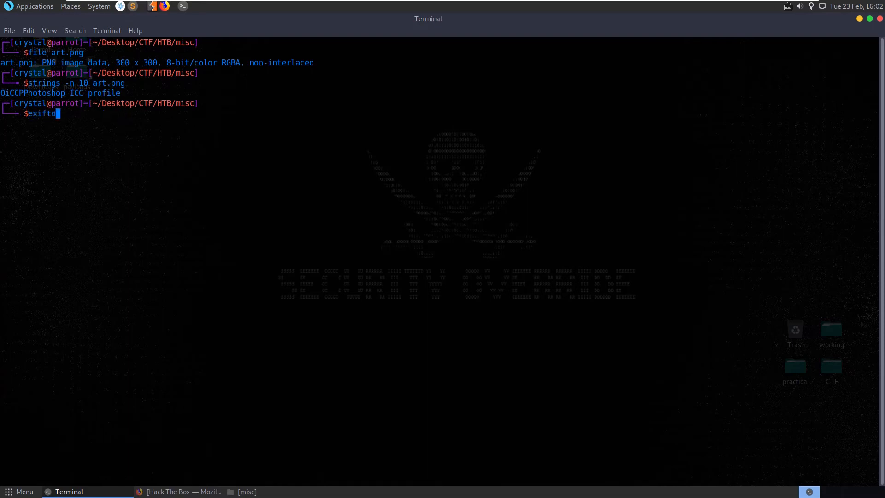
{"action": "type", "text": "ol art.png"}
{"action": "key", "text": "Return"}
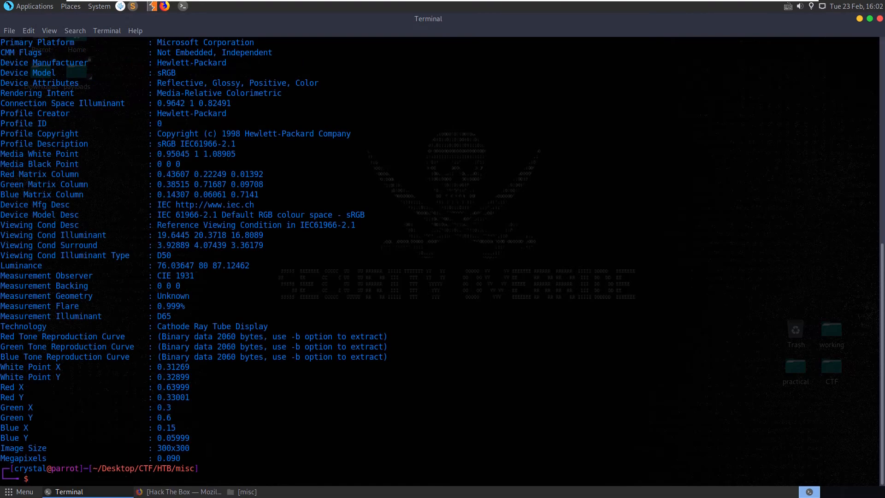
{"action": "scroll", "coordinate": [443, 249], "scroll_direction": "up", "scroll_amount": 5}
{"action": "scroll", "coordinate": [443, 250], "scroll_direction": "up", "scroll_amount": 5}
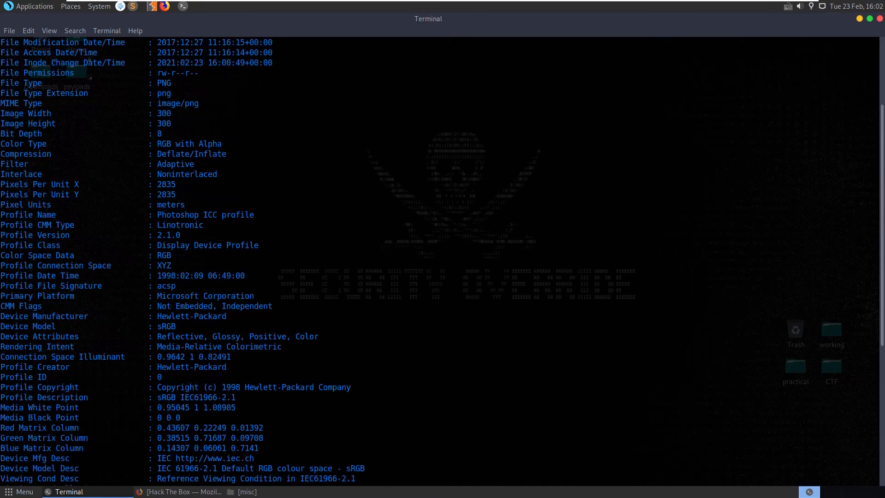
{"action": "scroll", "coordinate": [442, 249], "scroll_direction": "up", "scroll_amount": 3}
{"action": "scroll", "coordinate": [443, 250], "scroll_direction": "down", "scroll_amount": 3}
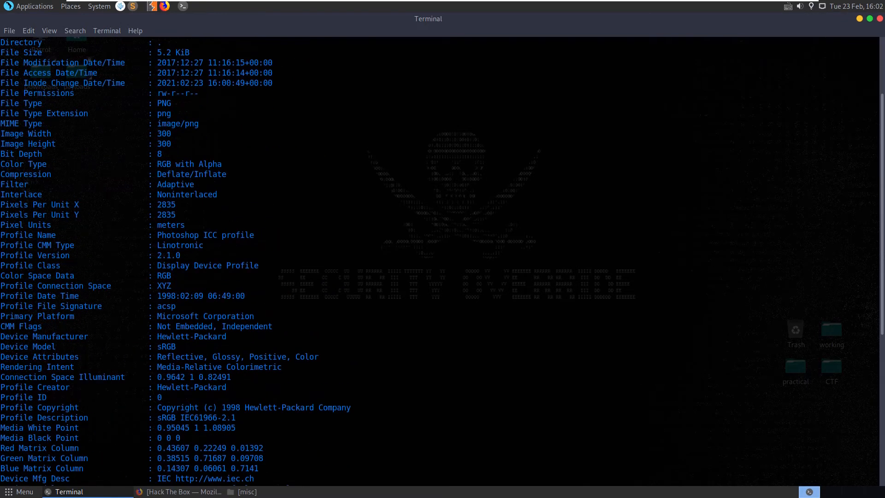
{"action": "scroll", "coordinate": [443, 249], "scroll_direction": "down", "scroll_amount": 5}
{"action": "scroll", "coordinate": [443, 249], "scroll_direction": "down", "scroll_amount": 4}
{"action": "scroll", "coordinate": [442, 249], "scroll_direction": "down", "scroll_amount": 3}
{"action": "scroll", "coordinate": [442, 249], "scroll_direction": "down", "scroll_amount": 2}
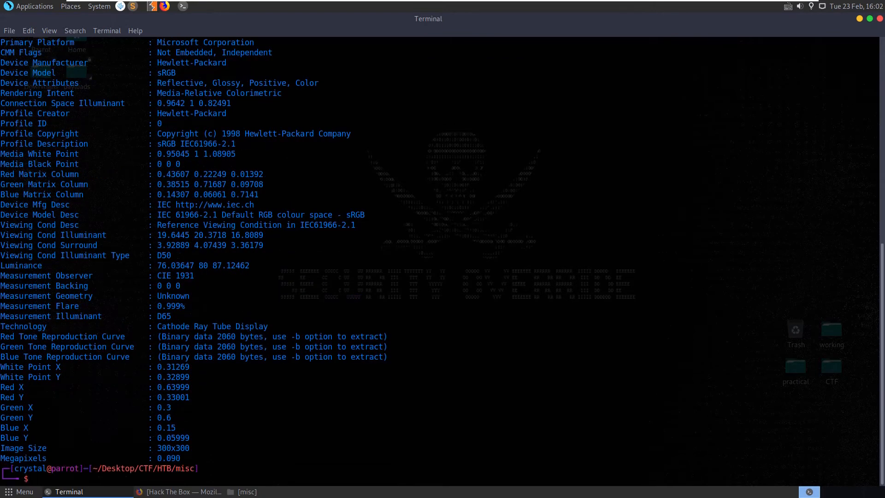
Step: Carve embedded files from art.png with foremost, list the output tree, then delete the output folder
{"action": "key", "text": "ctrl+l"}
{"action": "type", "text": "foremost art.png"}
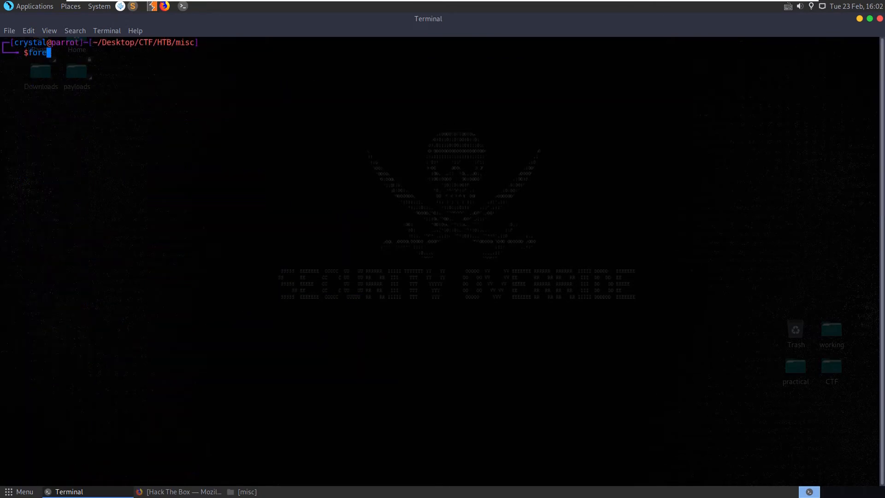
{"action": "key", "text": "Return"}
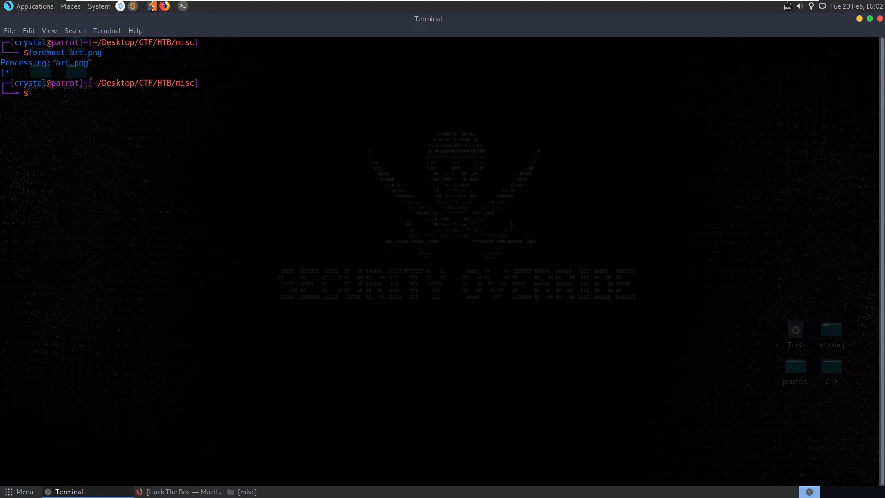
{"action": "type", "text": "tree"}
{"action": "key", "text": "Return"}
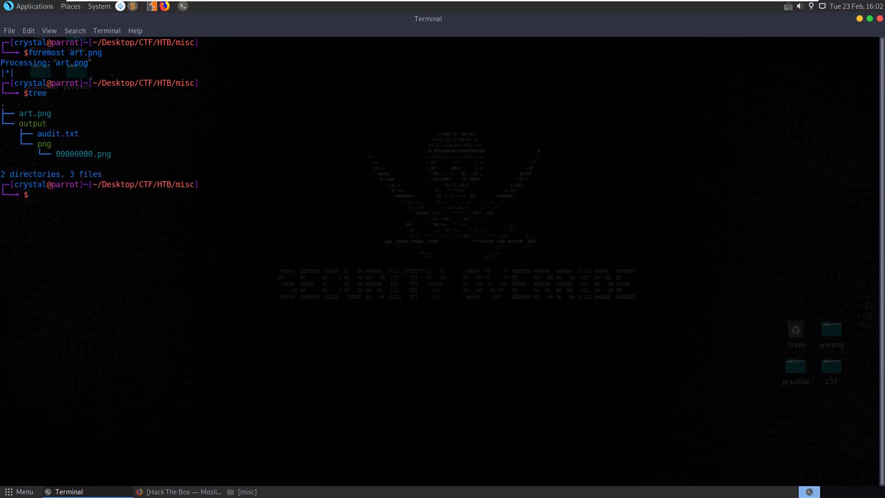
{"action": "type", "text": "rm -rf output/"}
{"action": "key", "text": "Return"}
{"action": "key", "text": "ctrl+l"}
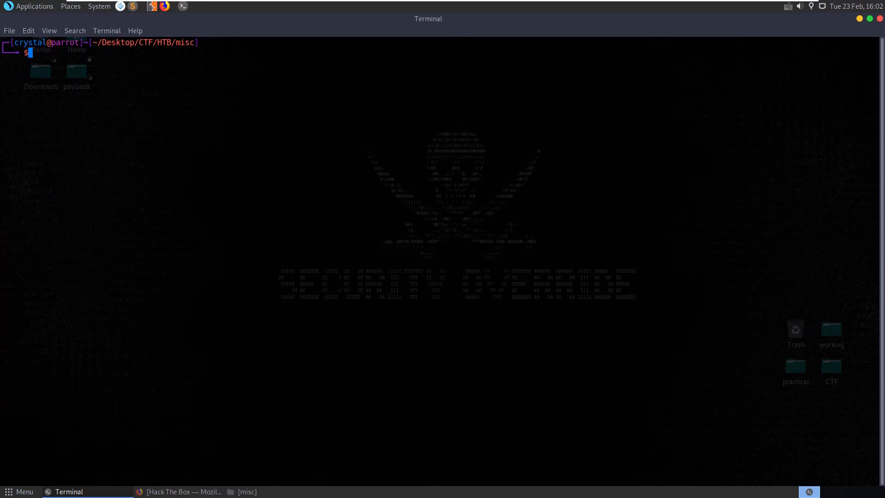
{"action": "type", "text": "zsteg art.png"}
Step: Run zsteg on art.png, then rerun it with all checks enabled
{"action": "key", "text": "Return"}
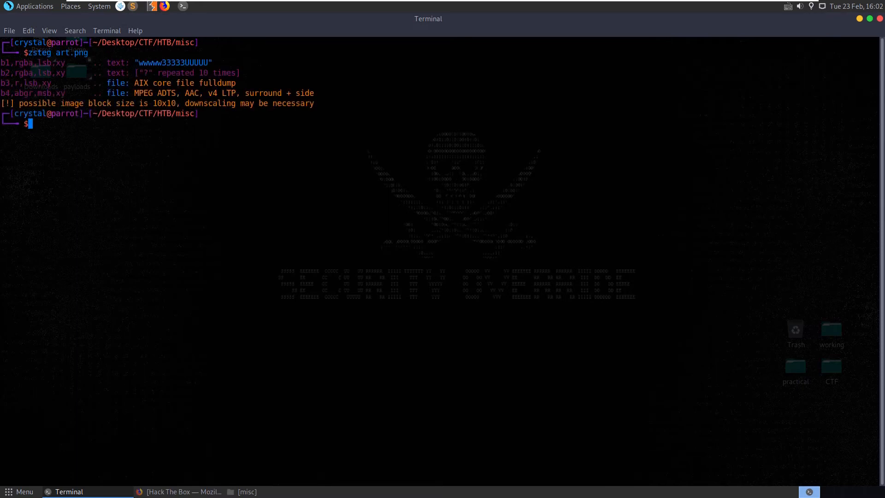
{"action": "left_click_drag", "start_coordinate": [197, 83], "coordinate": [181, 93]}
{"action": "key", "text": "Up"}
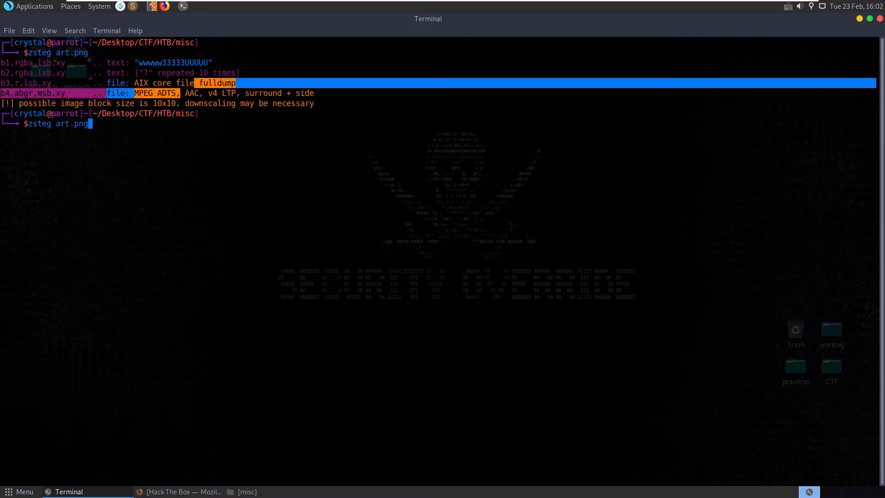
{"action": "key", "text": "Left"}
{"action": "key", "text": "Left"}
{"action": "key", "text": "Left"}
{"action": "type", "text": "-a"}
{"action": "key", "text": "Return"}
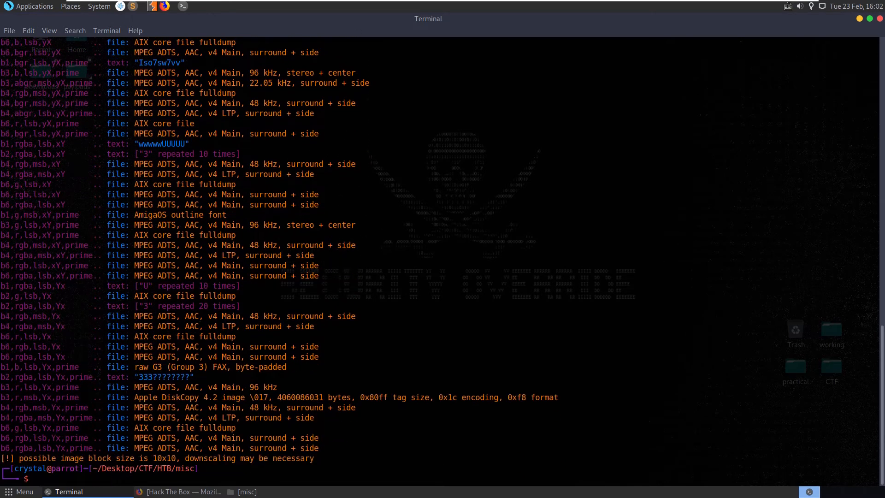
{"action": "scroll", "coordinate": [443, 263], "scroll_direction": "up", "scroll_amount": 10}
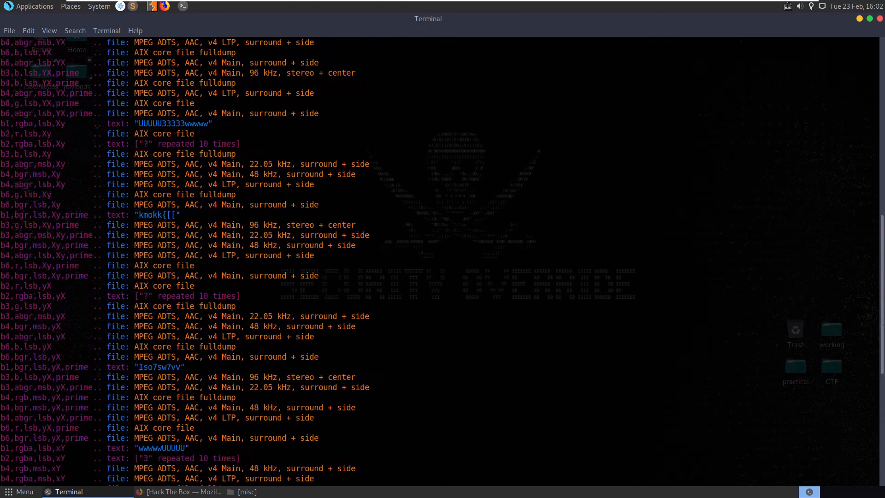
Step: Copy the b2,r,lsb,Xy channel name from the zsteg results
{"action": "double_click", "coordinate": [26, 134]}
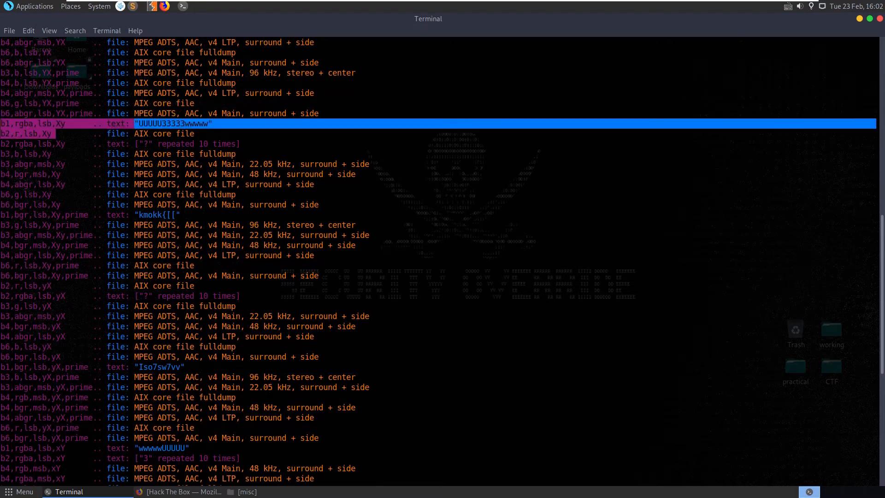
{"action": "right_click", "coordinate": [26, 134]}
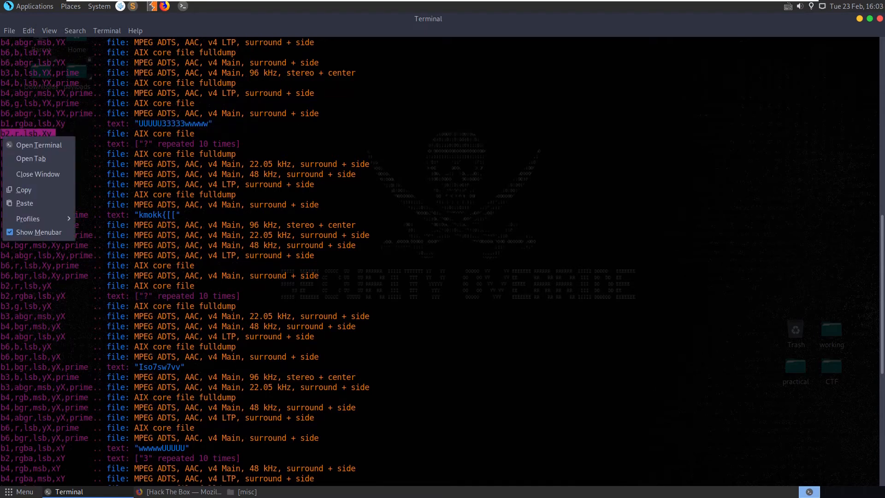
{"action": "left_click", "coordinate": [34, 190]}
{"action": "scroll", "coordinate": [442, 262], "scroll_direction": "down", "scroll_amount": 10}
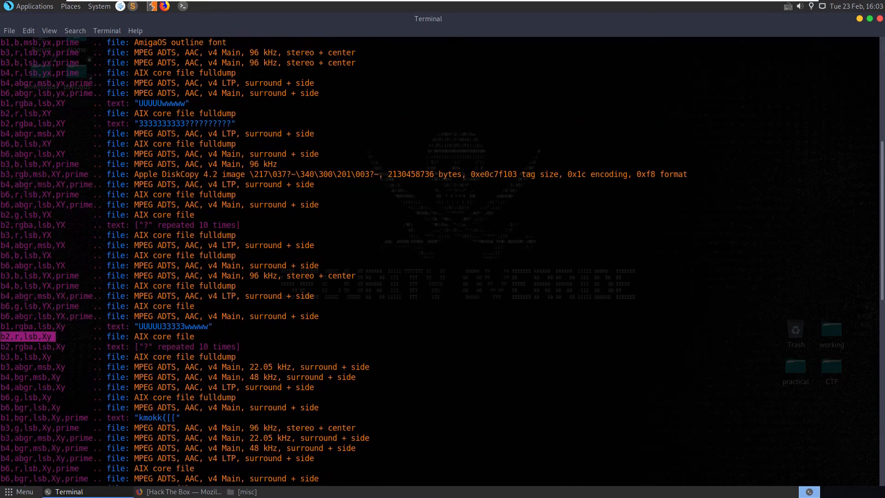
{"action": "scroll", "coordinate": [443, 263], "scroll_direction": "down", "scroll_amount": 10}
{"action": "scroll", "coordinate": [443, 263], "scroll_direction": "down", "scroll_amount": 10}
{"action": "scroll", "coordinate": [442, 264], "scroll_direction": "down", "scroll_amount": 10}
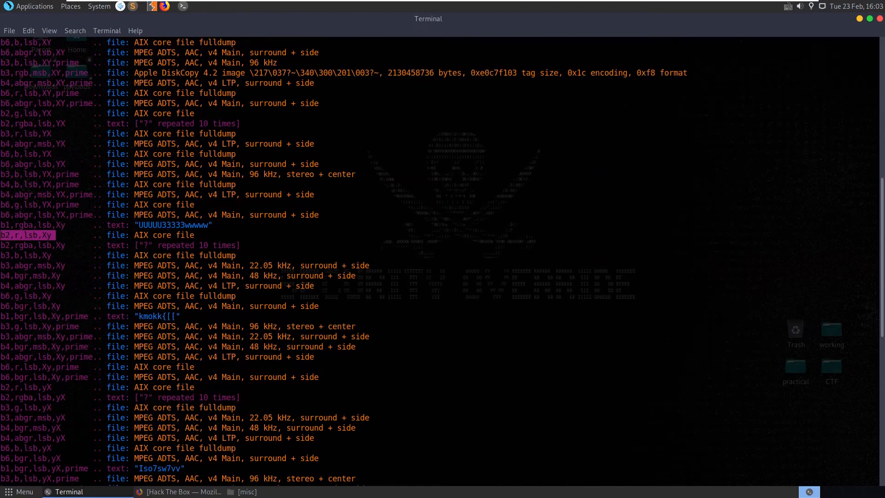
{"action": "scroll", "coordinate": [443, 263], "scroll_direction": "down", "scroll_amount": 10}
Step: Launch StegSolve, load art.png into it and centre the window
{"action": "key", "text": "ctrl+l"}
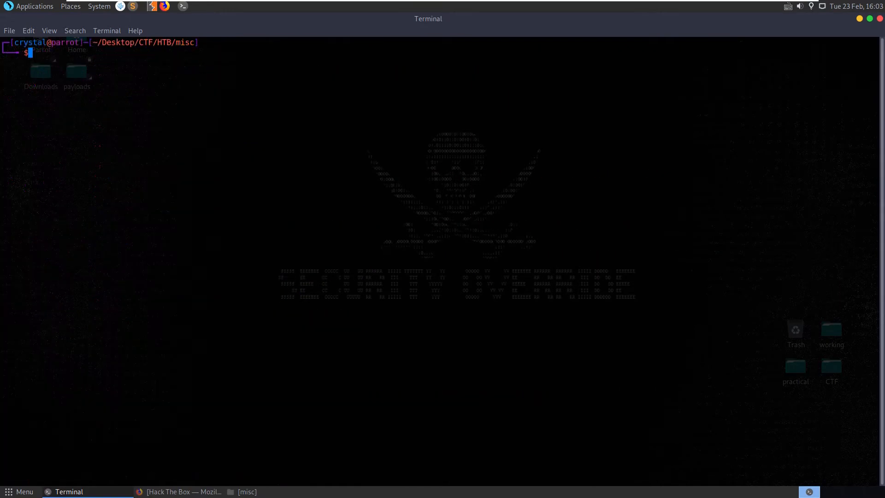
{"action": "type", "text": "stegsolve "}
{"action": "type", "text": "art.png"}
{"action": "key", "text": "Return"}
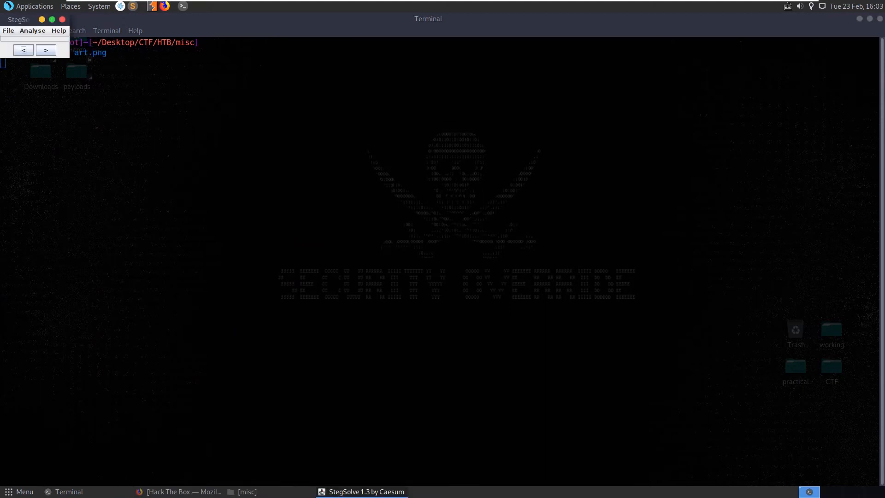
{"action": "left_click", "coordinate": [9, 31]}
{"action": "left_click", "coordinate": [12, 40]}
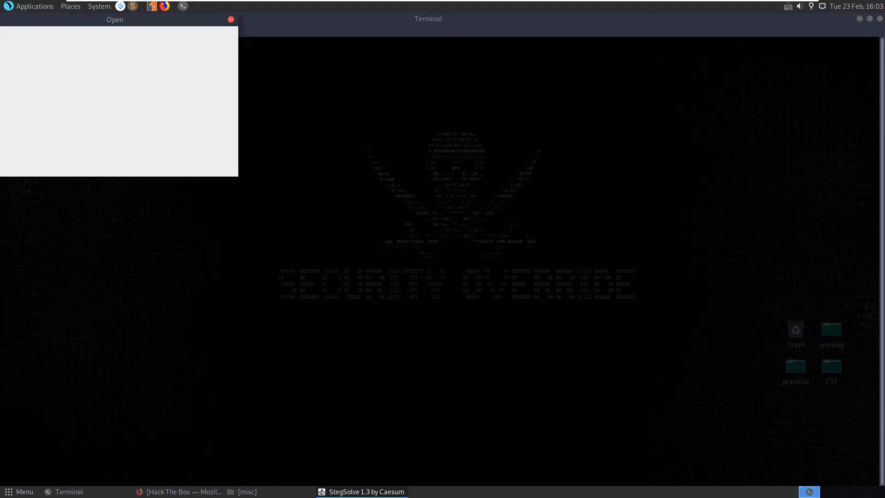
{"action": "double_click", "coordinate": [29, 55]}
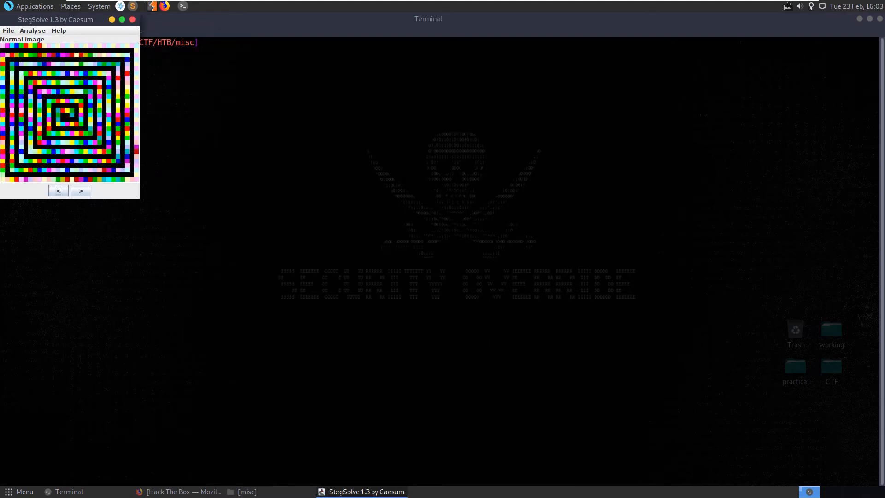
{"action": "left_click_drag", "start_coordinate": [56, 19], "coordinate": [566, 136]}
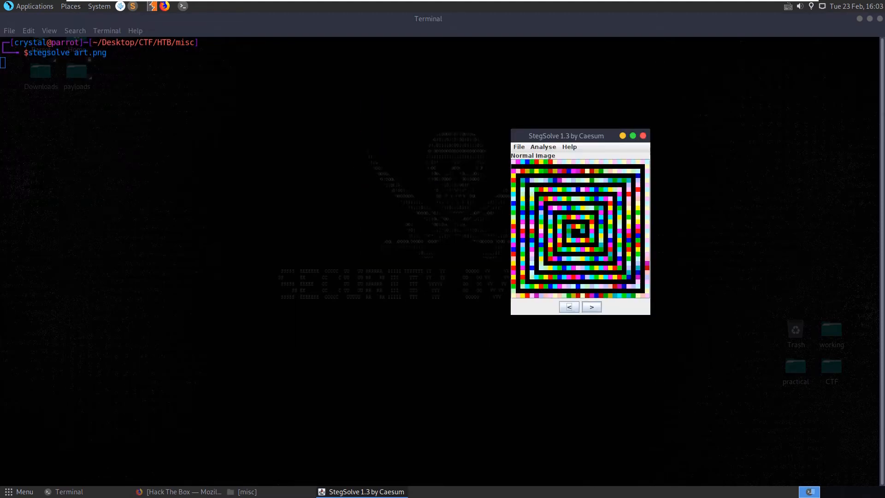
Step: Step through art.png's alpha, red, green and blue bit planes and random colour maps
{"action": "left_click", "coordinate": [592, 307]}
{"action": "double_click", "coordinate": [592, 307]}
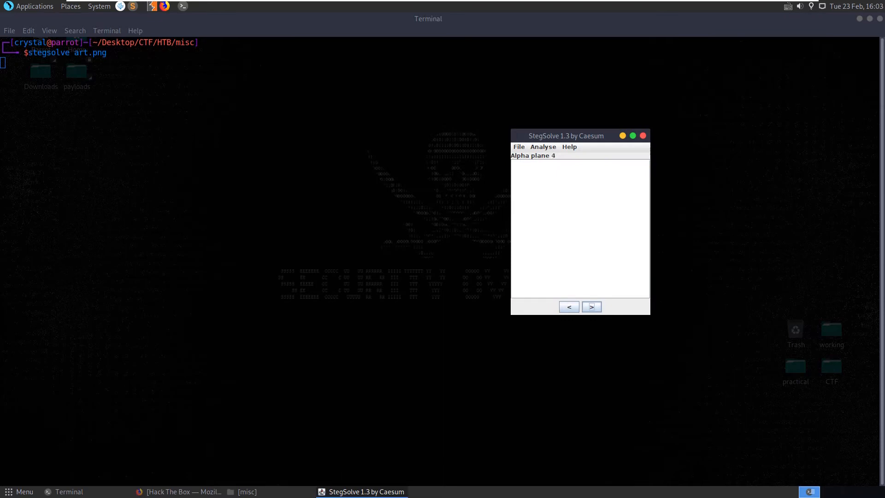
{"action": "double_click", "coordinate": [591, 307]}
{"action": "triple_click", "coordinate": [591, 307]}
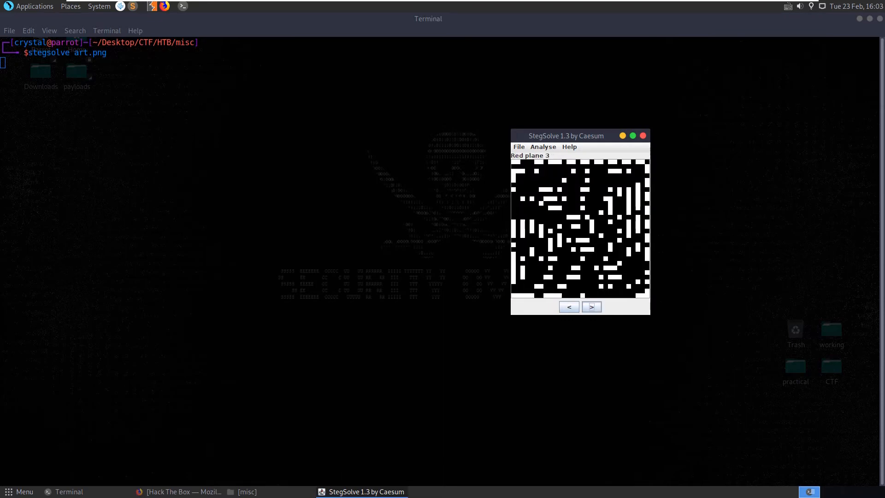
{"action": "left_click", "coordinate": [569, 307]}
{"action": "left_click", "coordinate": [569, 308]}
{"action": "left_click", "coordinate": [592, 308]}
{"action": "left_click", "coordinate": [591, 308]}
{"action": "left_click", "coordinate": [591, 307]}
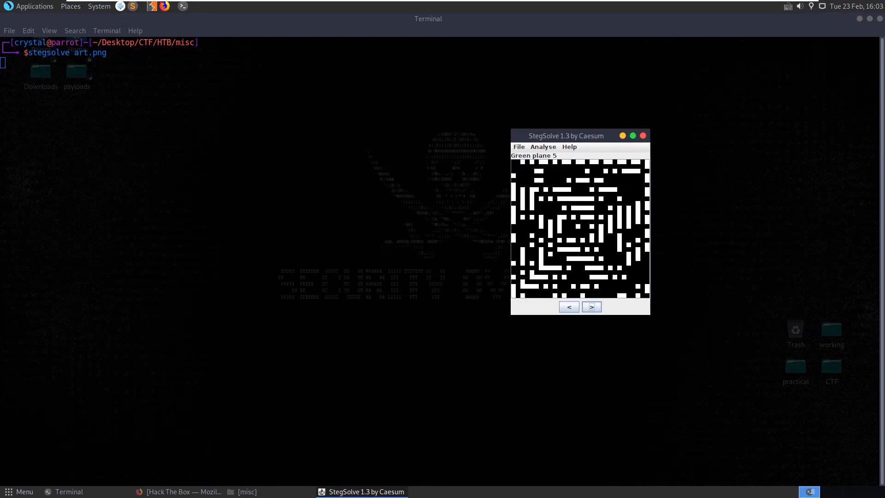
{"action": "left_click", "coordinate": [591, 307]}
{"action": "left_click", "coordinate": [591, 307]}
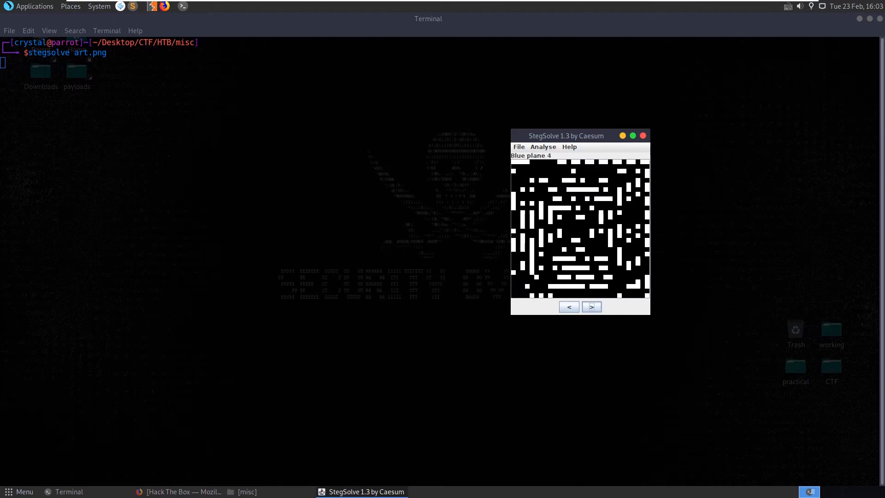
{"action": "left_click", "coordinate": [592, 307]}
{"action": "left_click", "coordinate": [591, 307]}
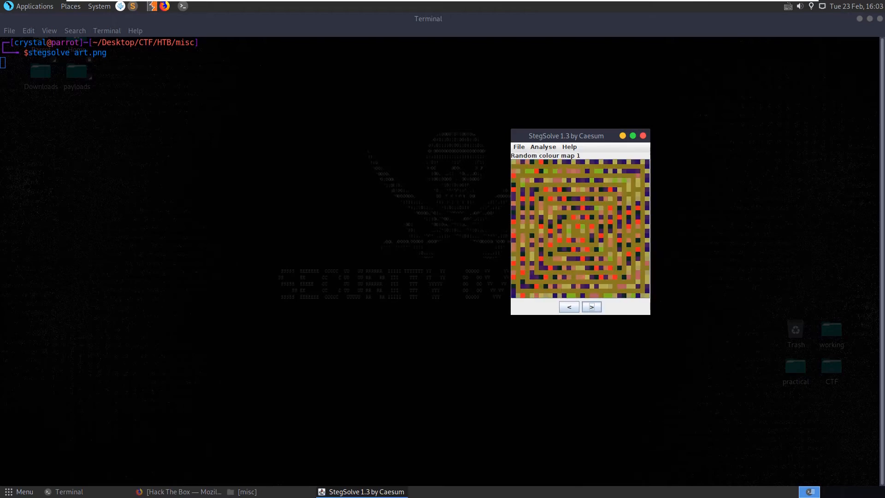
{"action": "left_click", "coordinate": [591, 308]}
Step: Run the Stereogram Solver on art.png with an increased offset, then close StegSolve
{"action": "left_click", "coordinate": [543, 146]}
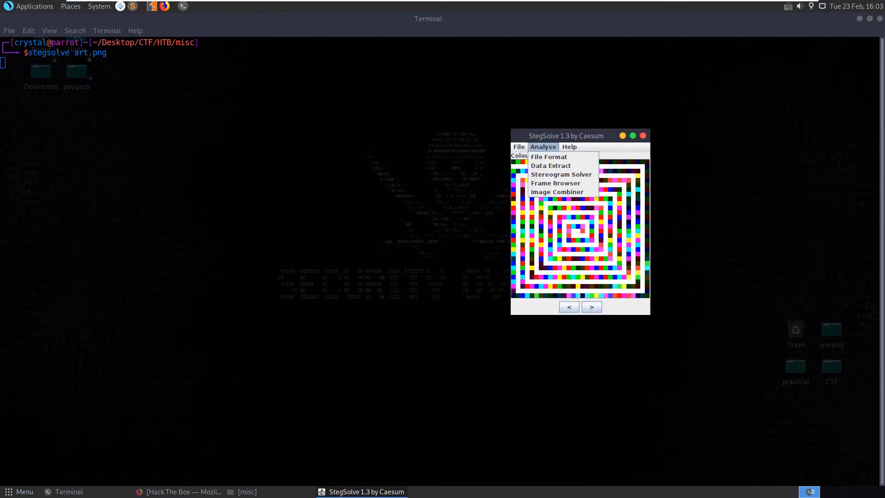
{"action": "left_click", "coordinate": [561, 174]}
{"action": "left_click", "coordinate": [64, 181]}
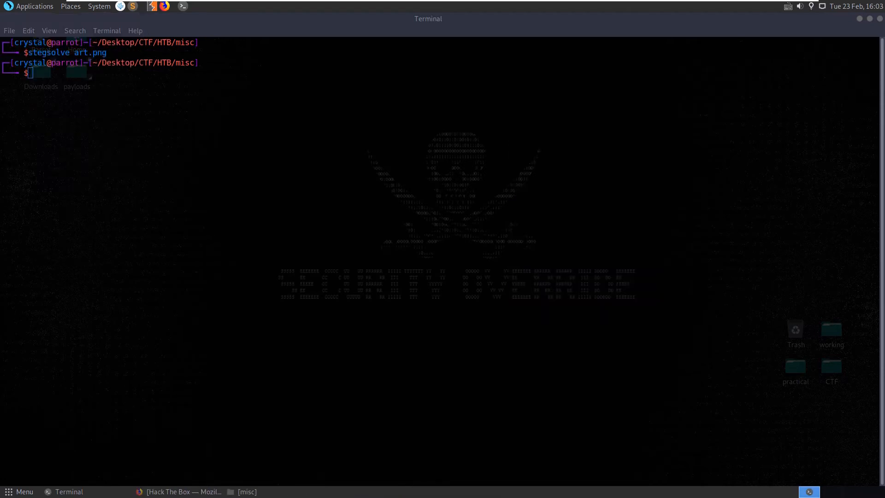
{"action": "key", "text": "ctrl+l"}
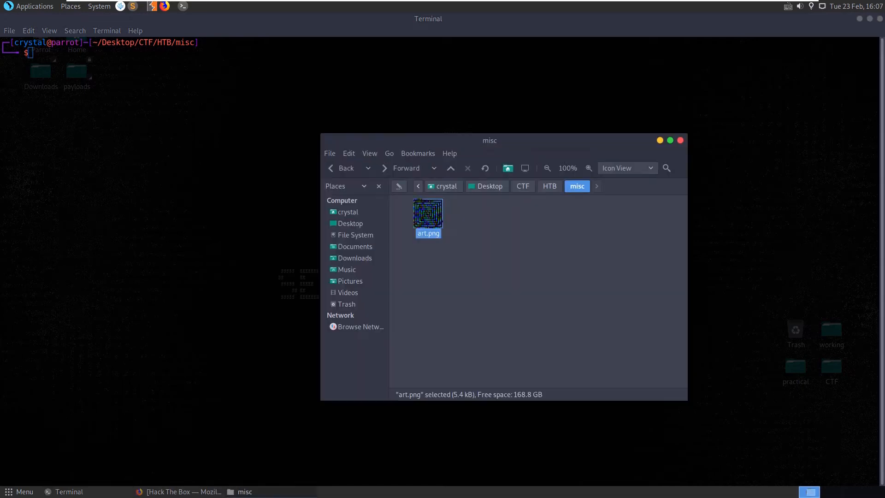
Step: View art.png from the misc folder and reread the Hack The Box challenge description
{"action": "double_click", "coordinate": [428, 213]}
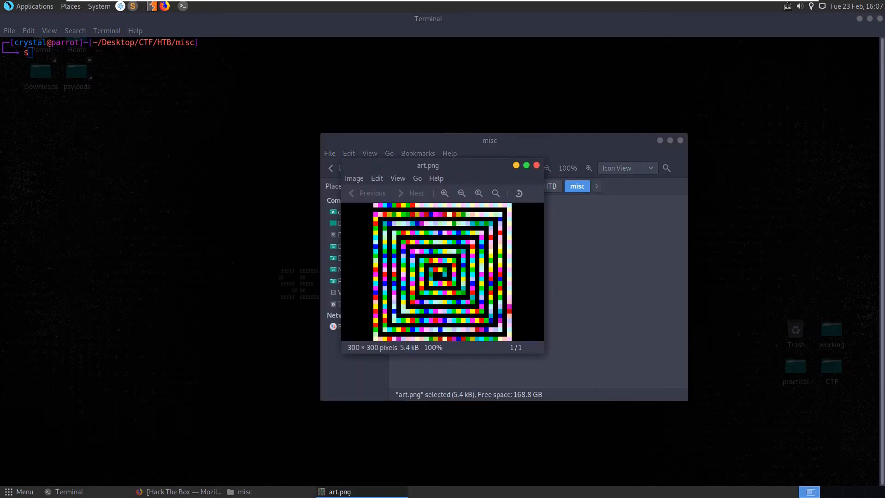
{"action": "left_click", "coordinate": [179, 491]}
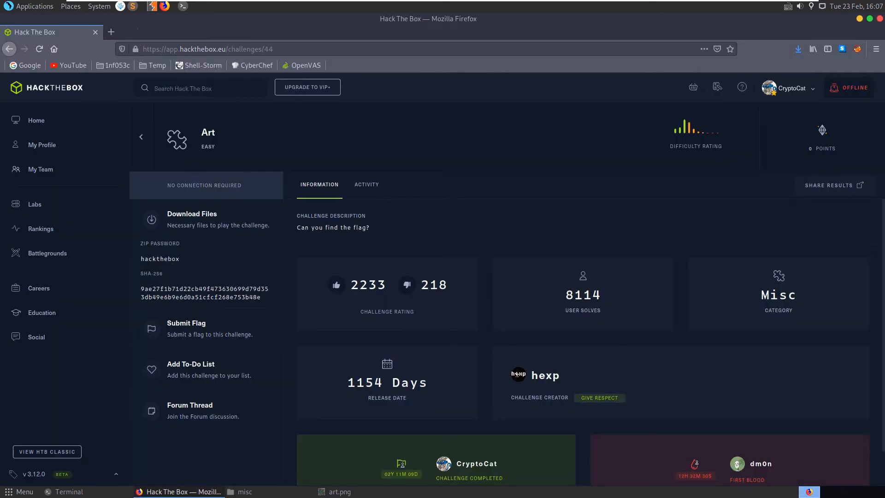
{"action": "triple_click", "coordinate": [333, 227]}
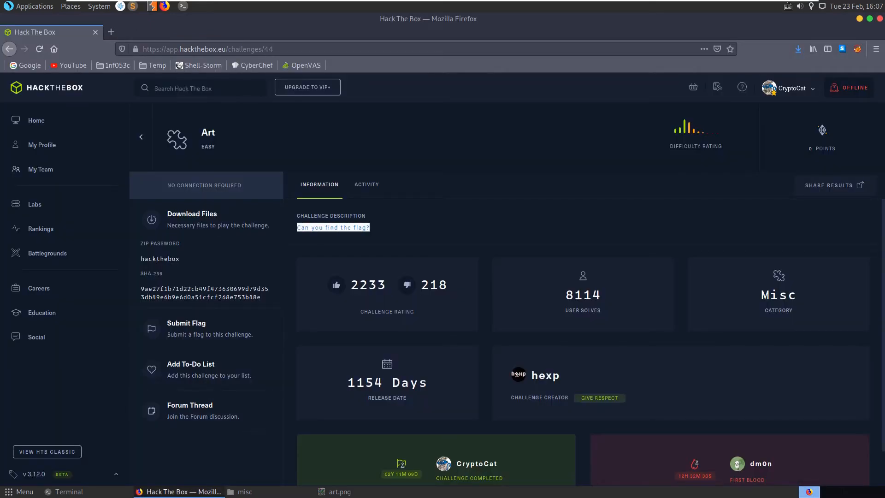
{"action": "left_click", "coordinate": [339, 491]}
{"action": "left_click", "coordinate": [244, 491]}
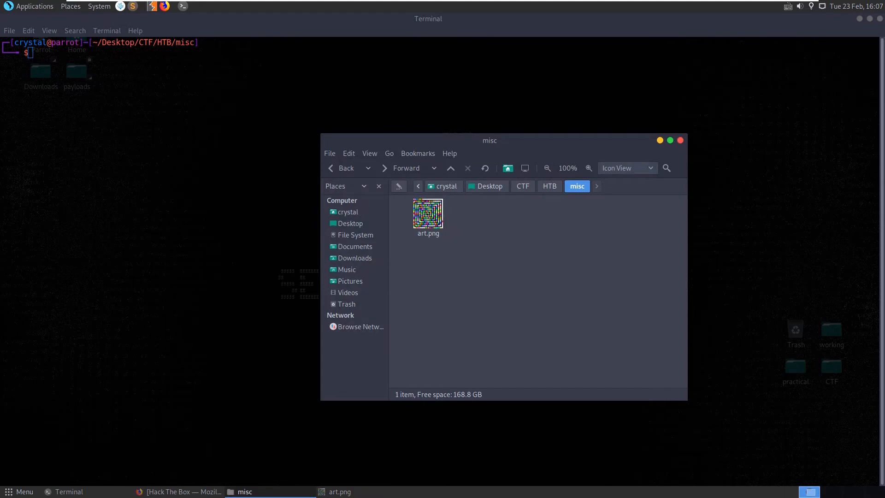
Step: Reopen art.png beside the browser and start a fresh private browsing tab in Firefox
{"action": "double_click", "coordinate": [428, 213]}
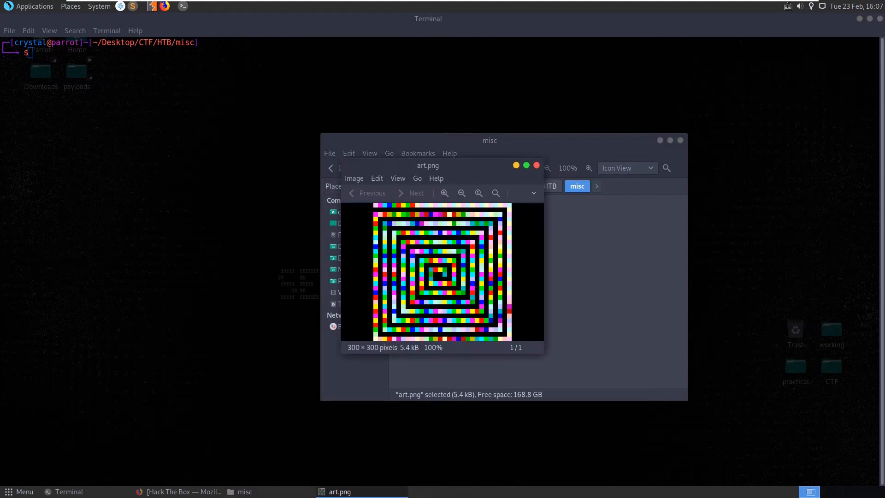
{"action": "left_click_drag", "start_coordinate": [464, 166], "coordinate": [543, 205]}
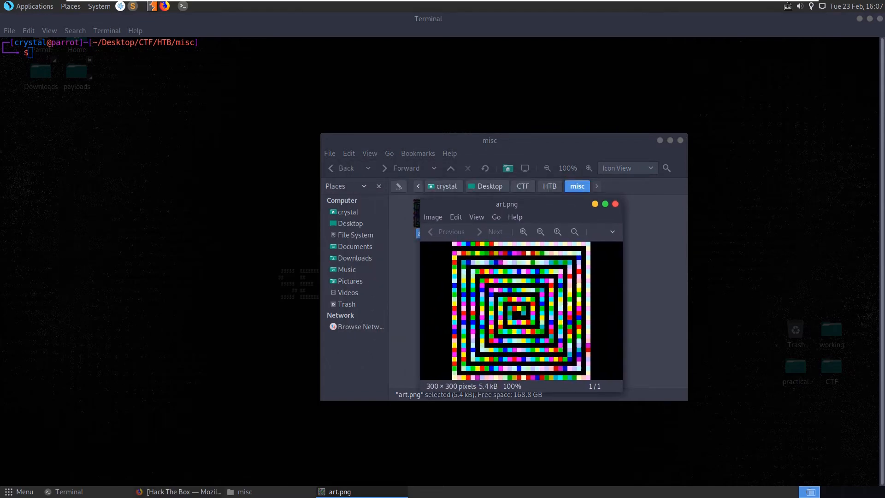
{"action": "key", "text": "alt+Tab"}
{"action": "left_click", "coordinate": [110, 32]}
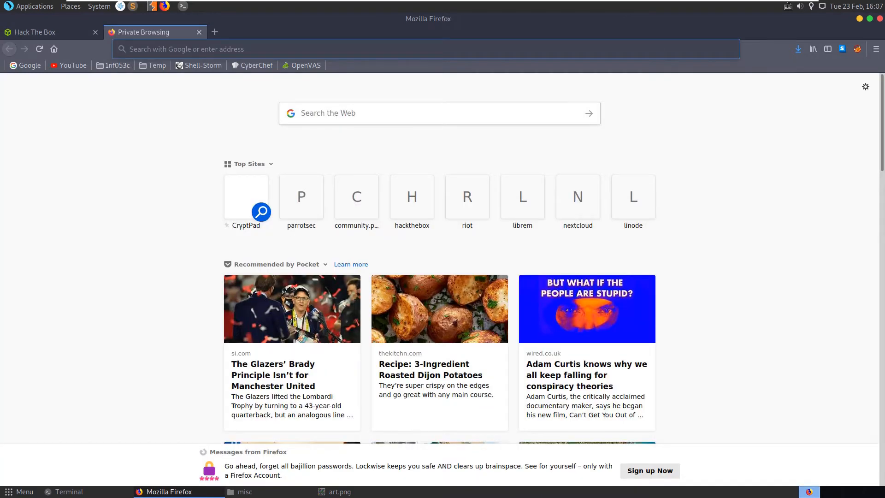
Step: Search Google for 'decode pixel image' and open dCode's Image to Binary Converter in its own tab
{"action": "left_click", "coordinate": [34, 32]}
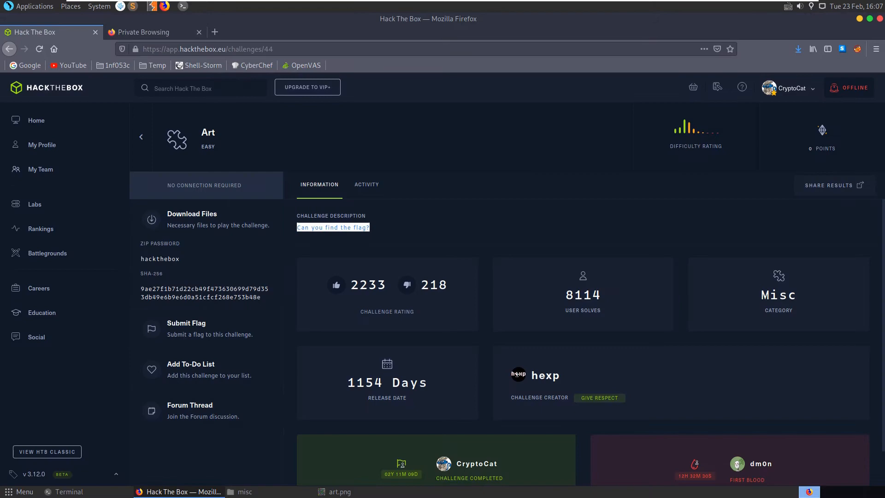
{"action": "left_click", "coordinate": [143, 31]}
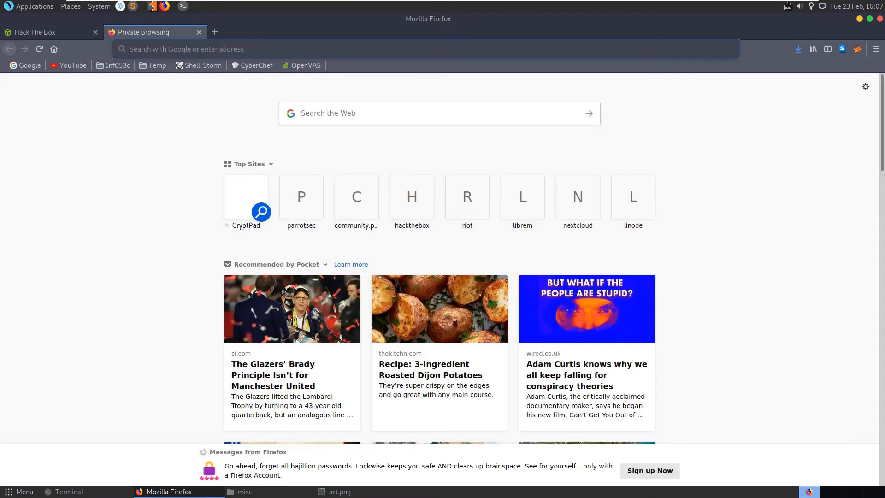
{"action": "type", "text": "decode "}
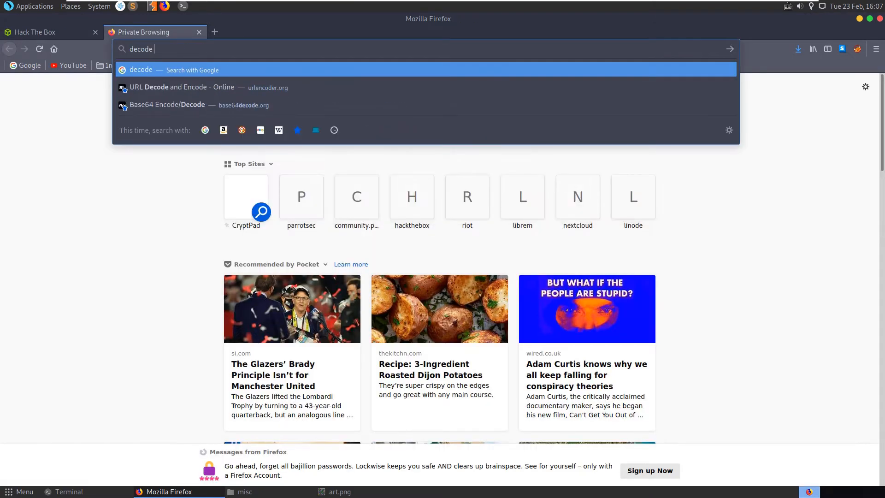
{"action": "type", "text": "pixel image"}
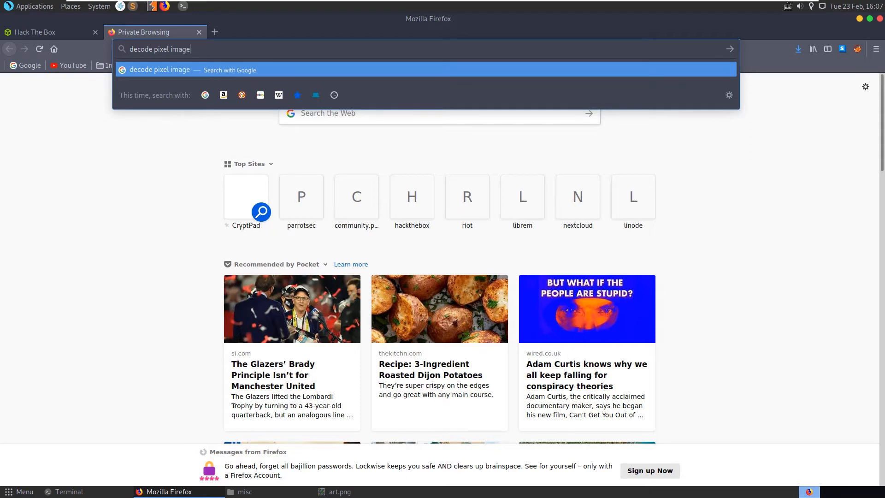
{"action": "key", "text": "Return"}
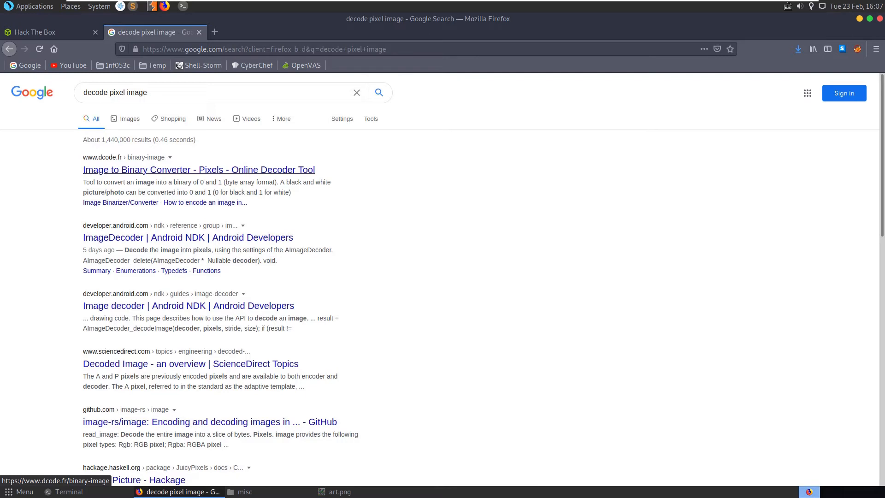
{"action": "middle_click", "coordinate": [198, 169]}
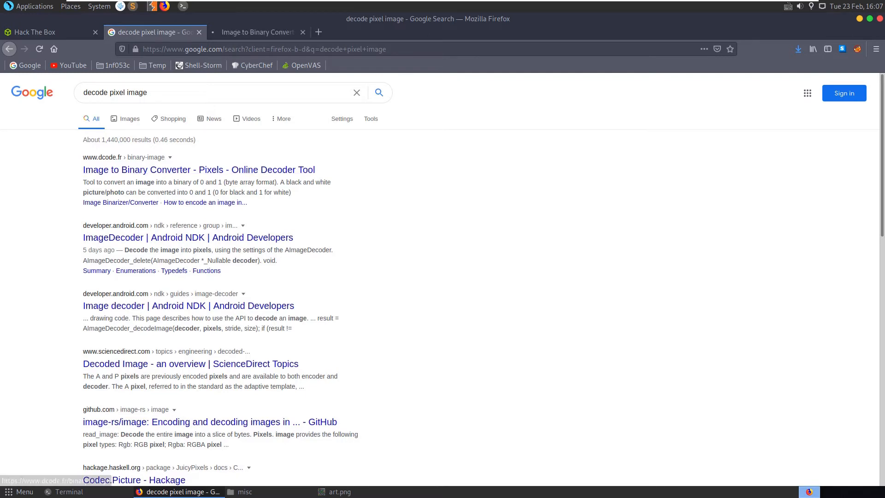
{"action": "key", "text": "ctrl+Tab"}
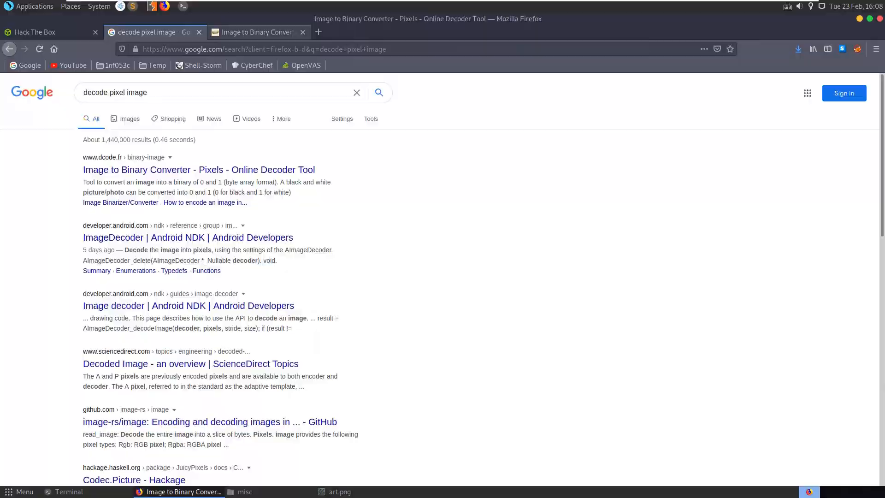
Step: Upload art.png from Desktop/CTF/HTB/misc to the dCode converter
{"action": "left_click", "coordinate": [410, 156]}
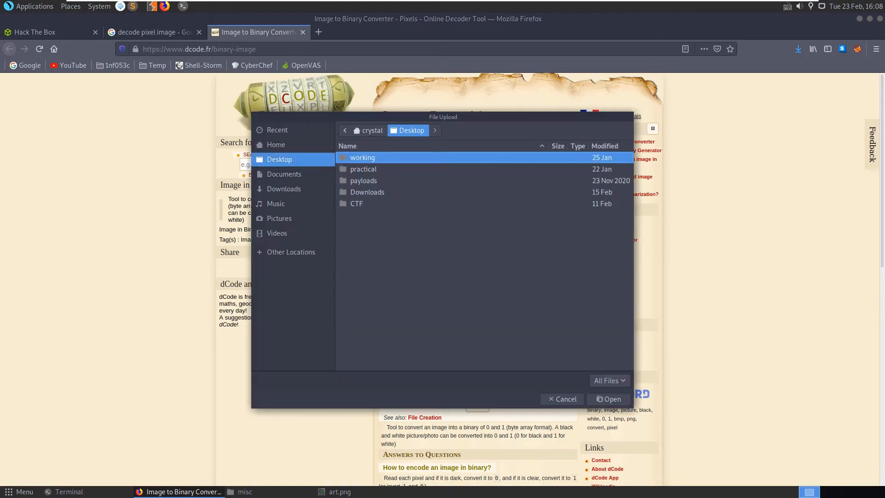
{"action": "double_click", "coordinate": [357, 204]}
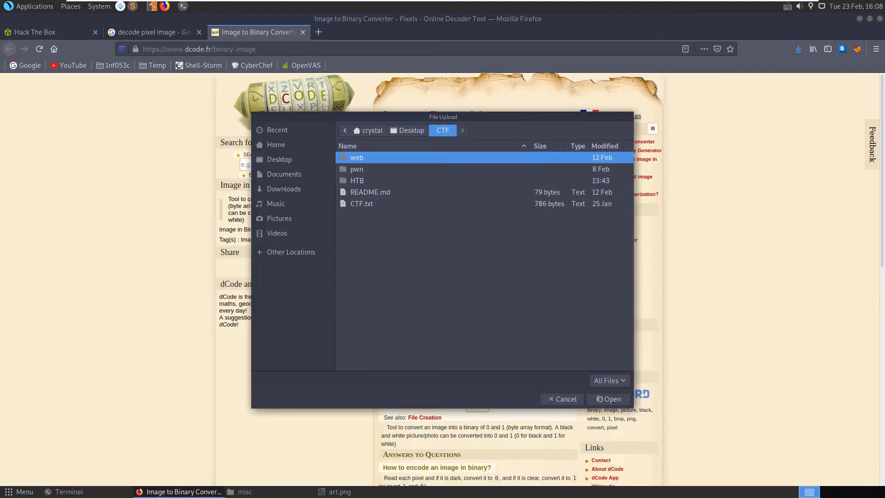
{"action": "double_click", "coordinate": [357, 181]}
{"action": "double_click", "coordinate": [356, 158]}
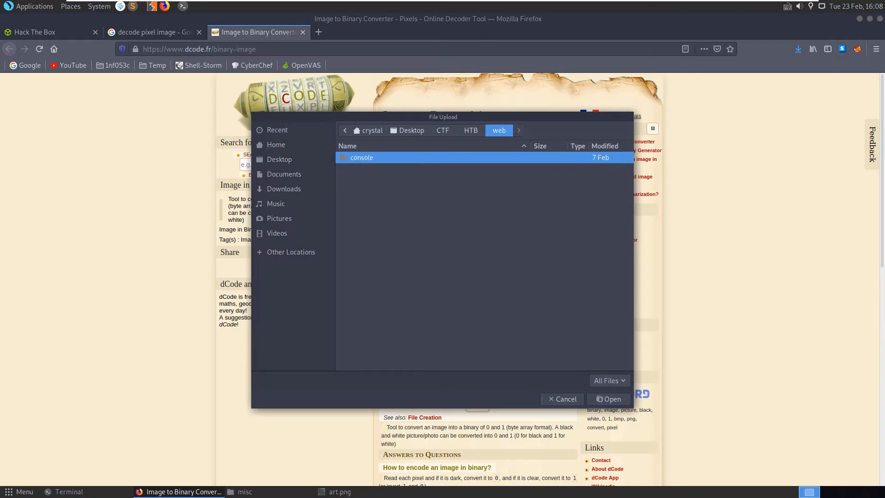
{"action": "left_click", "coordinate": [470, 130]}
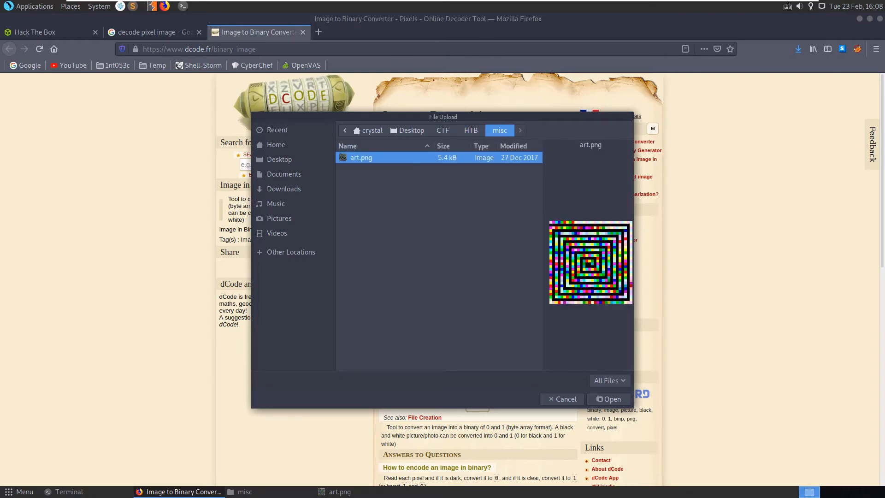
{"action": "left_click", "coordinate": [609, 399]}
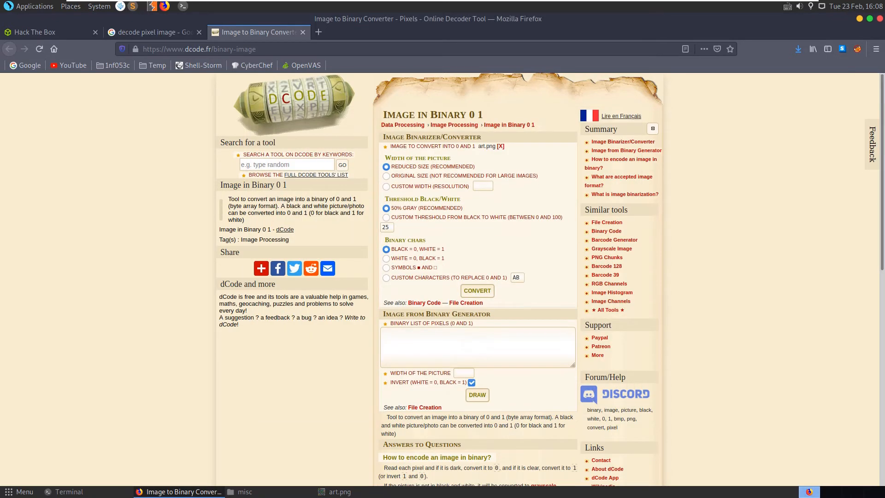
Step: Convert art.png into a grid of binary digits and copy the whole result
{"action": "left_click", "coordinate": [477, 290]}
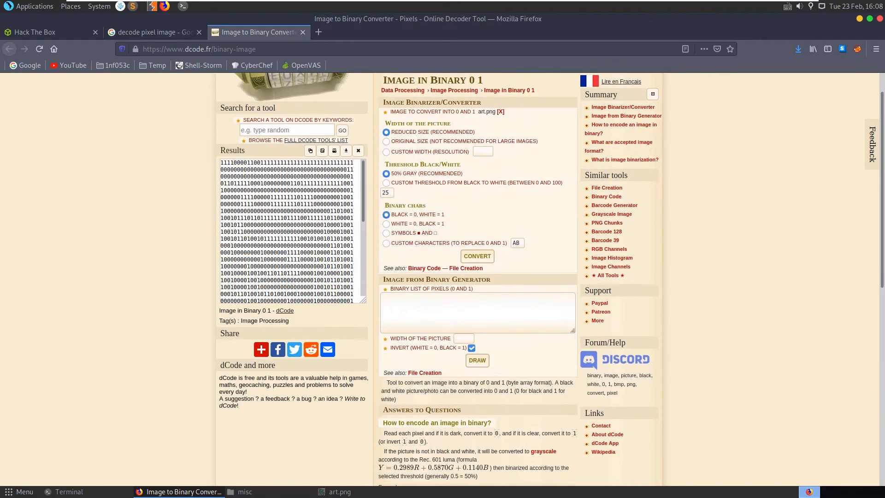
{"action": "scroll", "coordinate": [287, 229], "scroll_direction": "down", "scroll_amount": 5}
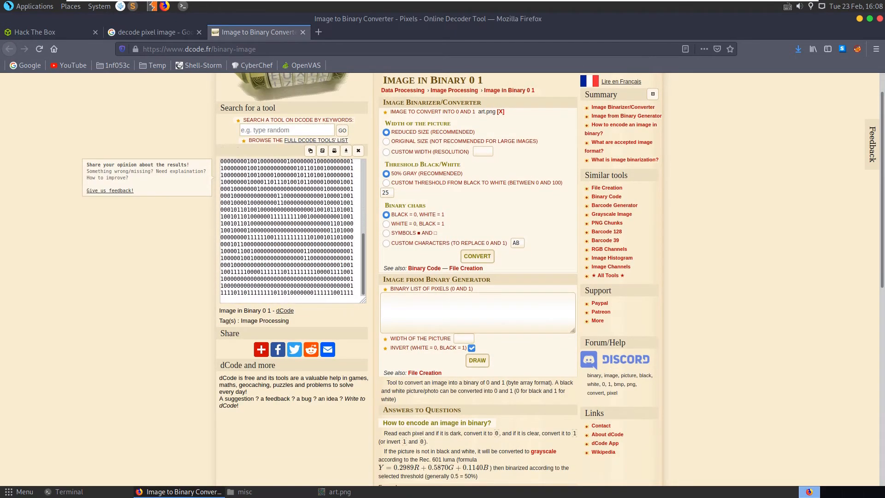
{"action": "scroll", "coordinate": [287, 228], "scroll_direction": "down", "scroll_amount": 3}
{"action": "scroll", "coordinate": [287, 208], "scroll_direction": "up", "scroll_amount": 3}
{"action": "key", "text": "ctrl+a"}
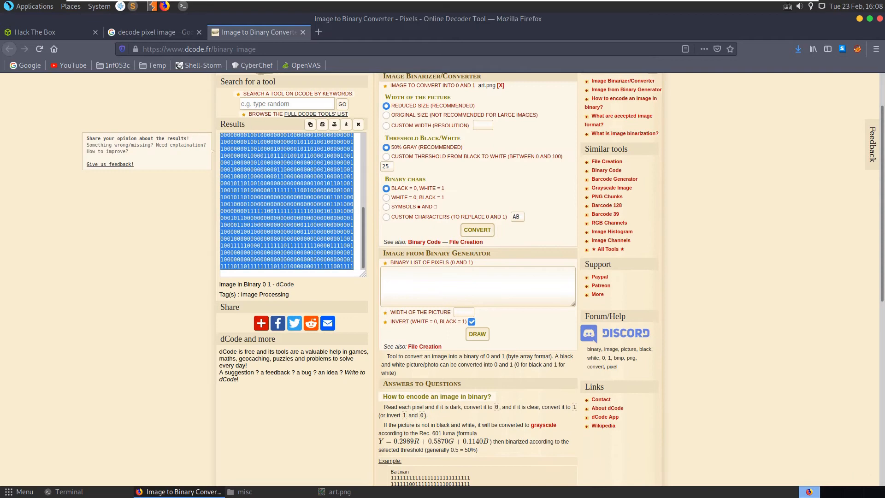
{"action": "key", "text": "ctrl+c"}
{"action": "key", "text": "ctrl+t"}
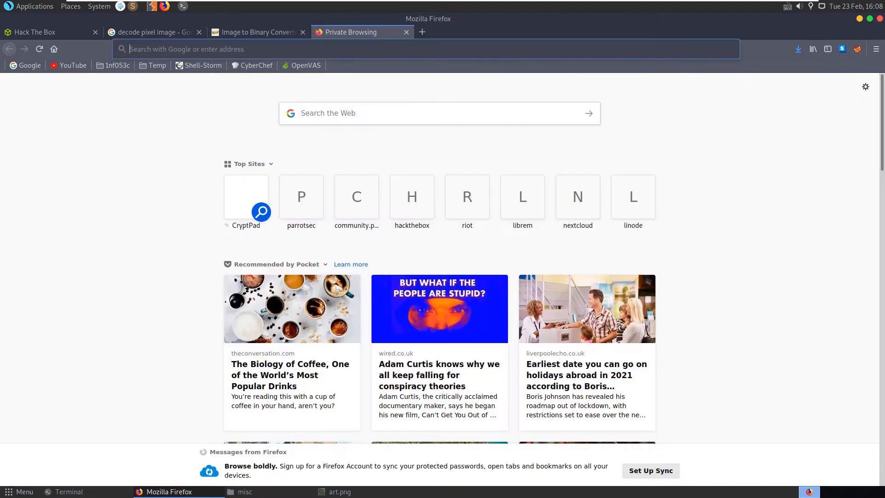
Step: Paste the binary grid into CyberChef's input and remove the trailing empty line
{"action": "left_click", "coordinate": [256, 65]}
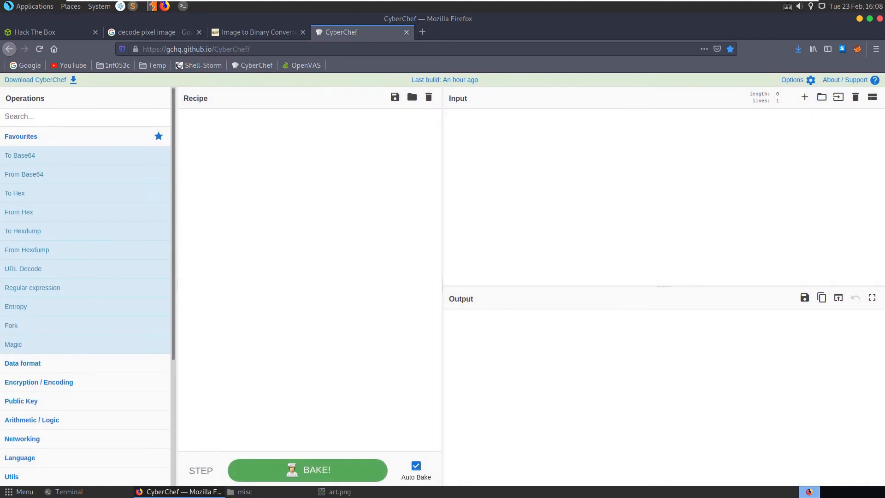
{"action": "key", "text": "ctrl+v"}
{"action": "left_click", "coordinate": [657, 280]}
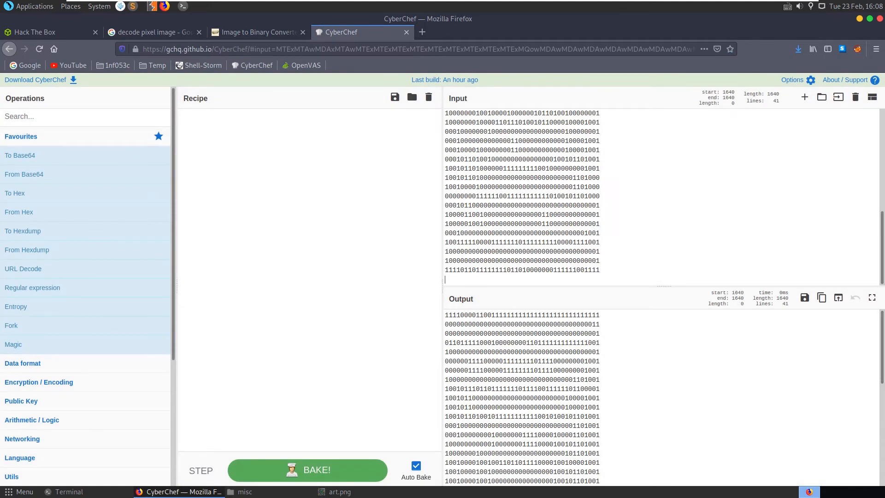
{"action": "key", "text": "BackSpace"}
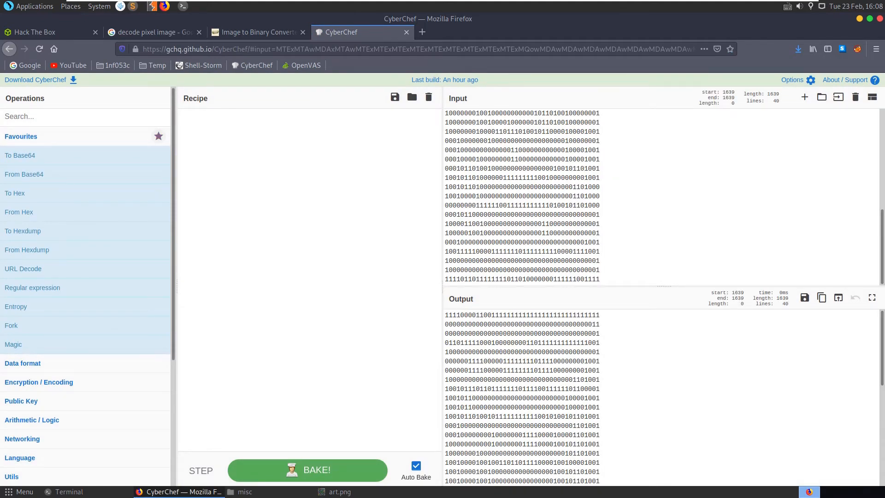
Step: Decode it with From Binary using a CRLF delimiter, yielding only garbled characters
{"action": "left_click", "coordinate": [83, 116]}
{"action": "type", "text": "binary"}
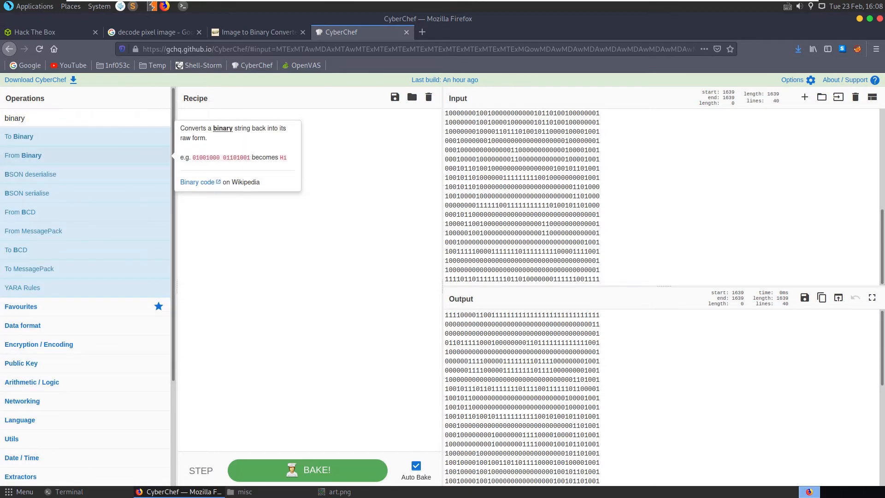
{"action": "double_click", "coordinate": [23, 155]}
{"action": "left_click", "coordinate": [225, 144]}
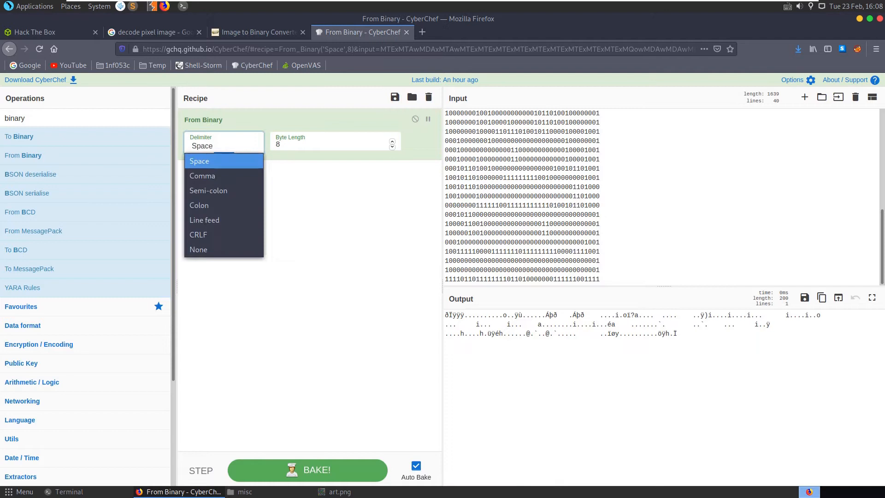
{"action": "left_click", "coordinate": [221, 234]}
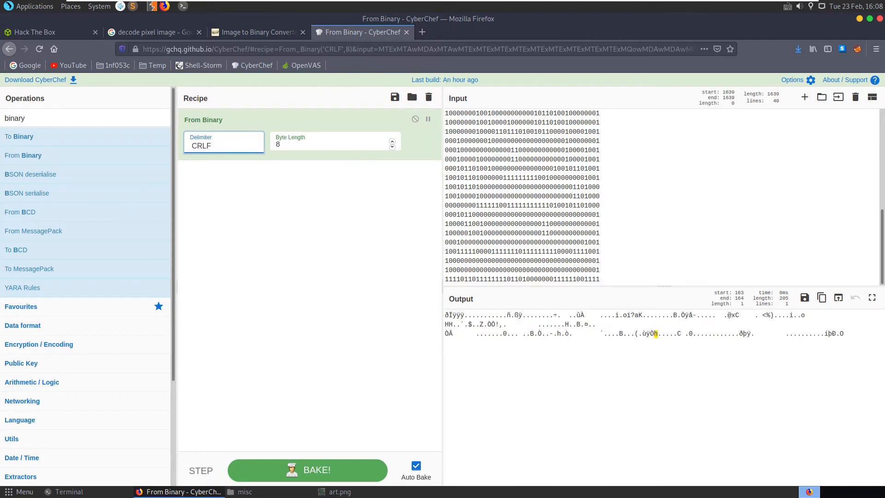
{"action": "key", "text": "ctrl+a"}
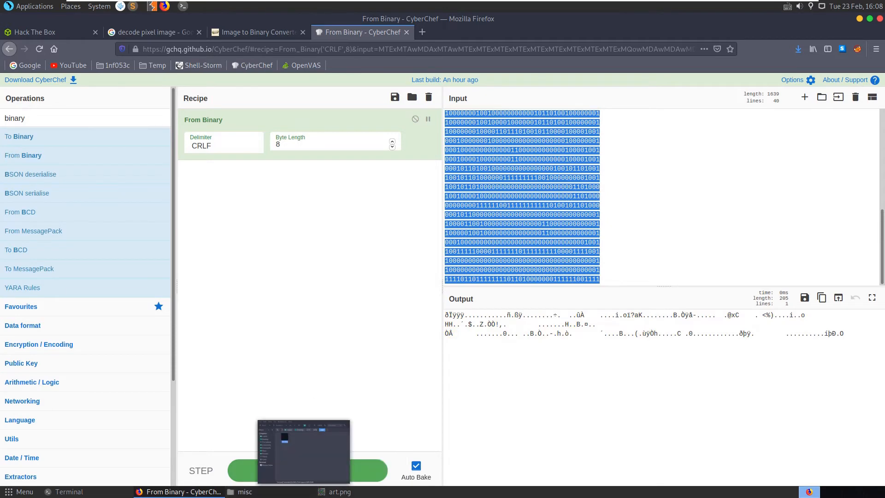
{"action": "left_click", "coordinate": [69, 491]}
{"action": "type", "text": "subl"}
Step: Launch Sublime Text from the terminal and paste the 40-line binary grid
{"action": "key", "text": "Return"}
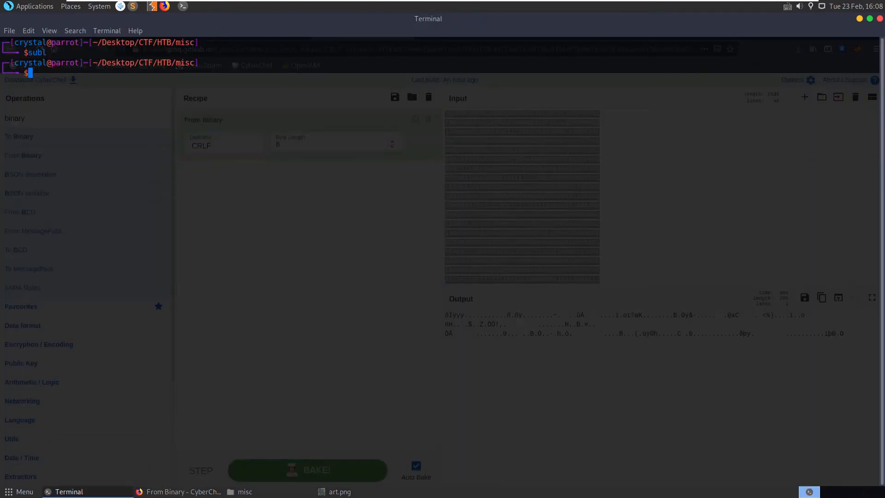
{"action": "key", "text": "ctrl+v"}
{"action": "key", "text": "super+Up"}
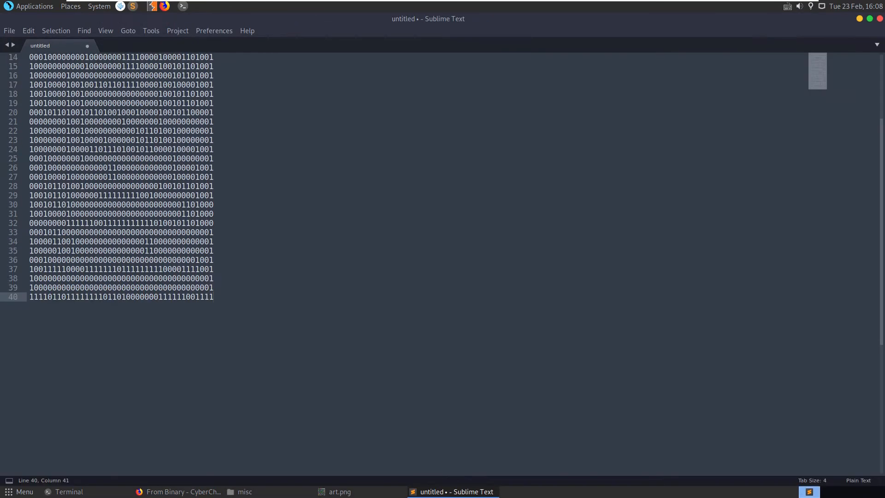
Step: Regex-replace every \n with nothing, joining the grid into one 1600-digit line
{"action": "key", "text": "ctrl+f"}
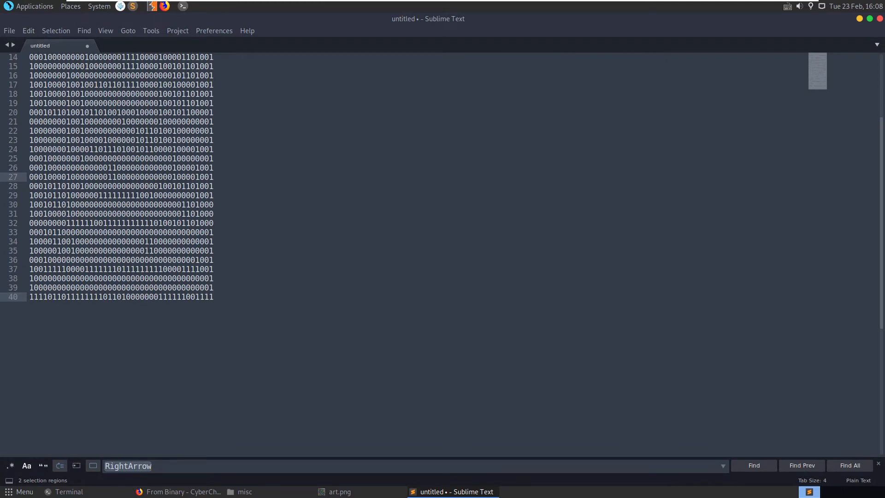
{"action": "key", "text": "alt+r"}
{"action": "type", "text": "\\n"}
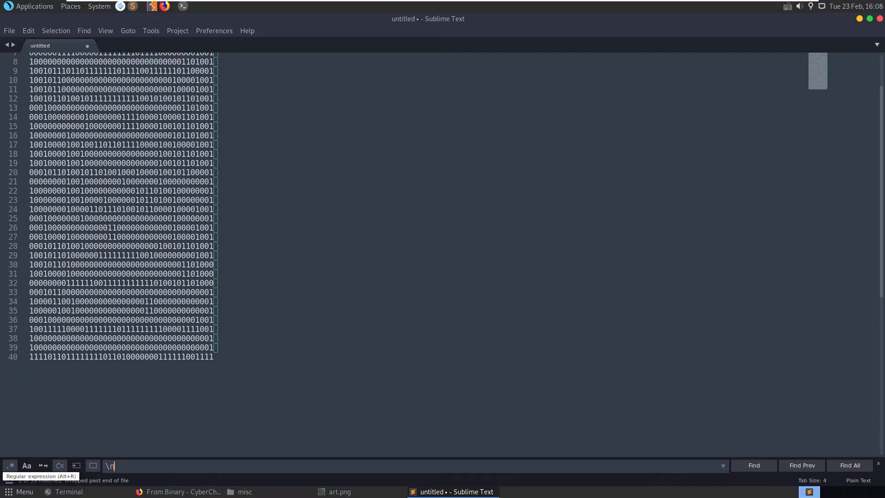
{"action": "key", "text": "alt+Return"}
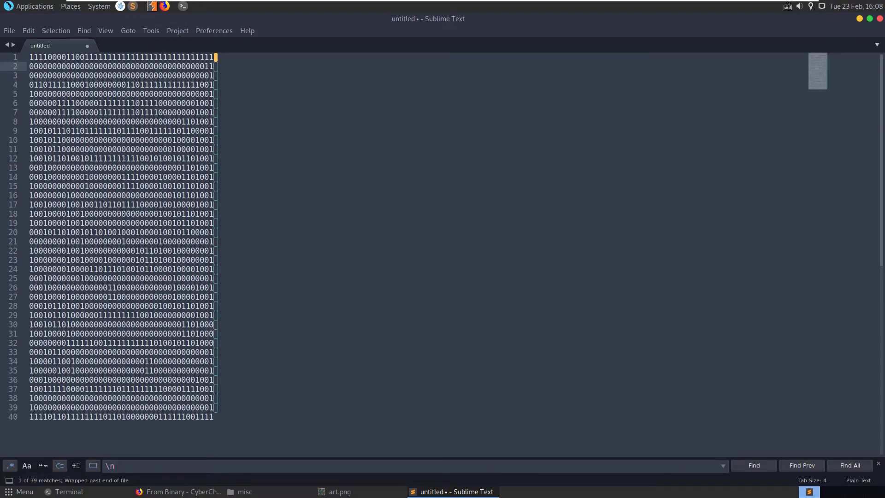
{"action": "key", "text": "ctrl+h"}
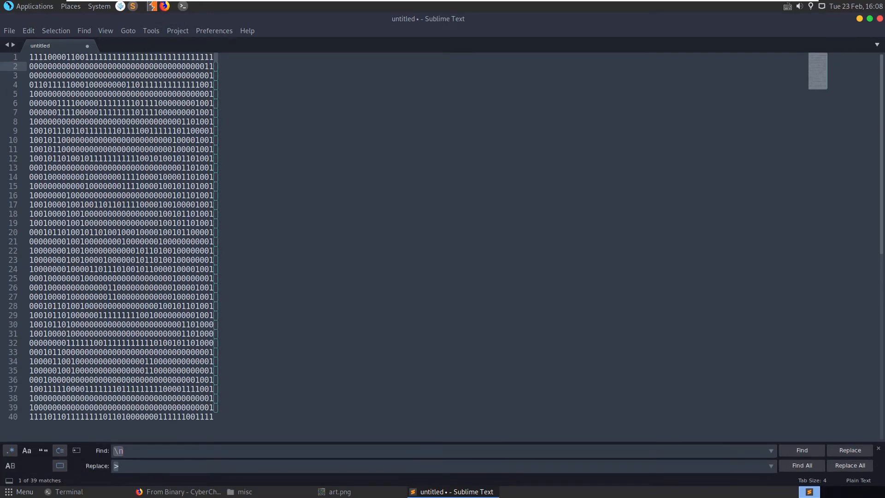
{"action": "key", "text": "ctrl+alt+Return"}
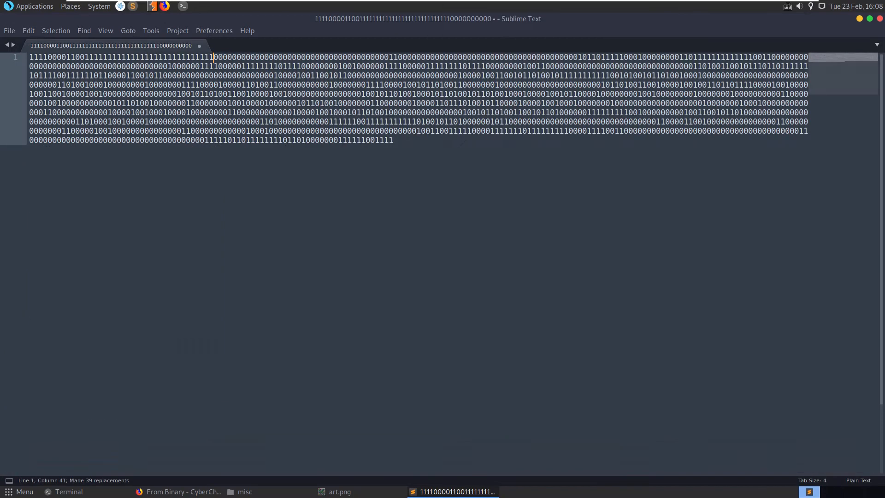
Step: Copy the joined binary line and switch back to CyberChef
{"action": "key", "text": "ctrl+a"}
{"action": "key", "text": "ctrl+c"}
{"action": "key", "text": "alt+Tab"}
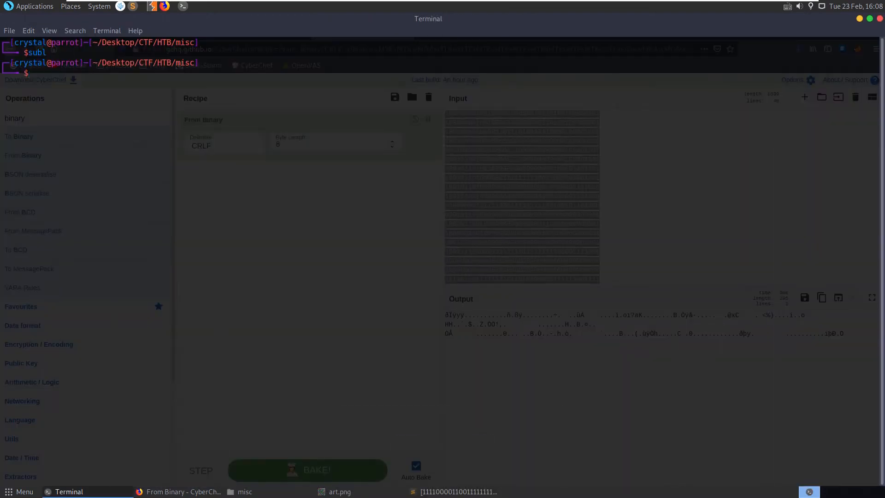
Step: Replace CyberChef's input with the single-line binary and set the From Binary delimiter to None
{"action": "key", "text": "alt+Tab"}
{"action": "key", "text": "ctrl+a"}
{"action": "key", "text": "ctrl+v"}
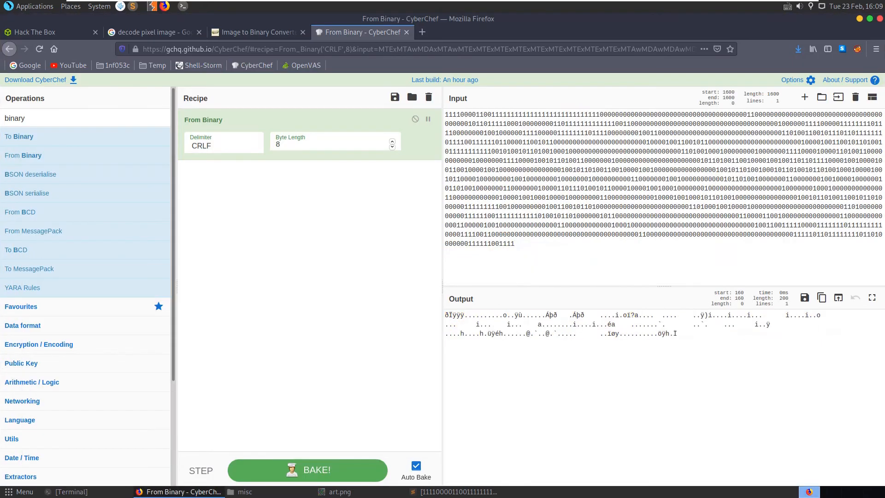
{"action": "left_click", "coordinate": [225, 144]}
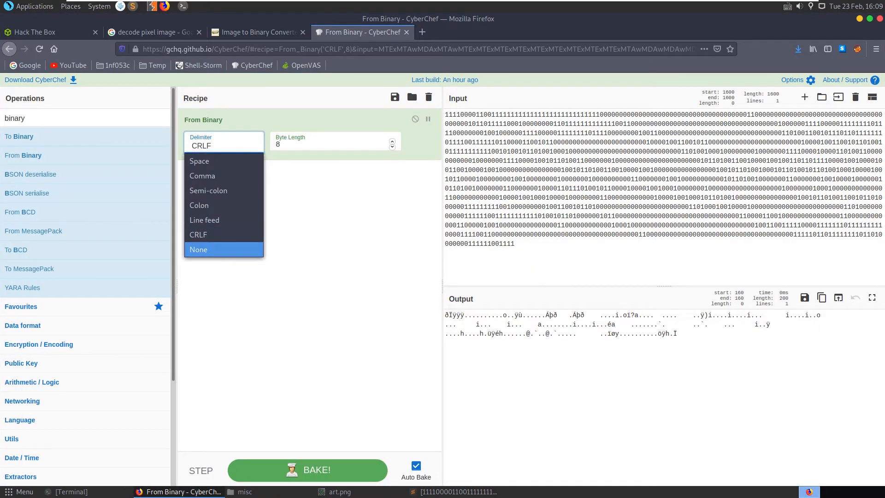
{"action": "left_click", "coordinate": [199, 249]}
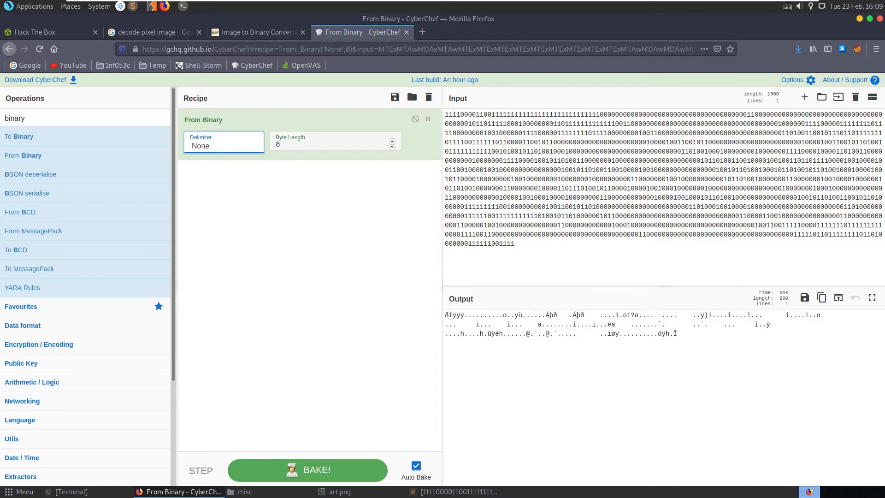
{"action": "left_click", "coordinate": [332, 208]}
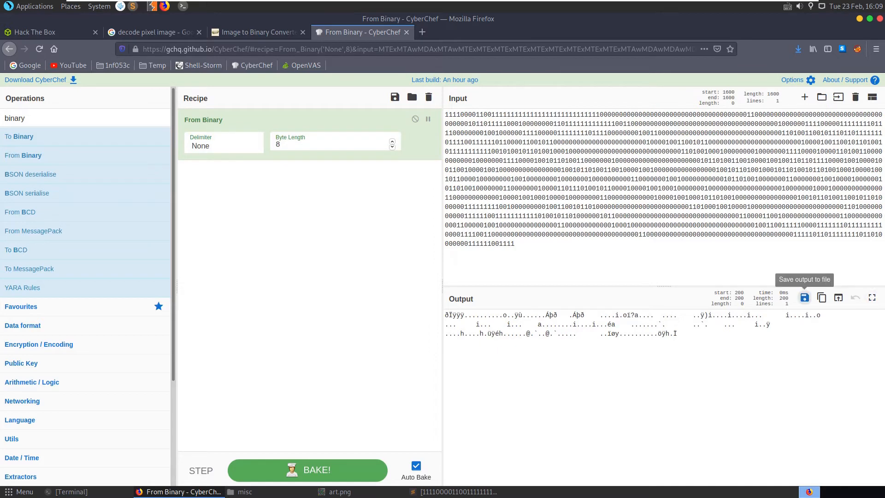
Step: Save CyberChef's decoded output to a file named unknown, accepting Firefox's save prompt
{"action": "left_click", "coordinate": [804, 298]}
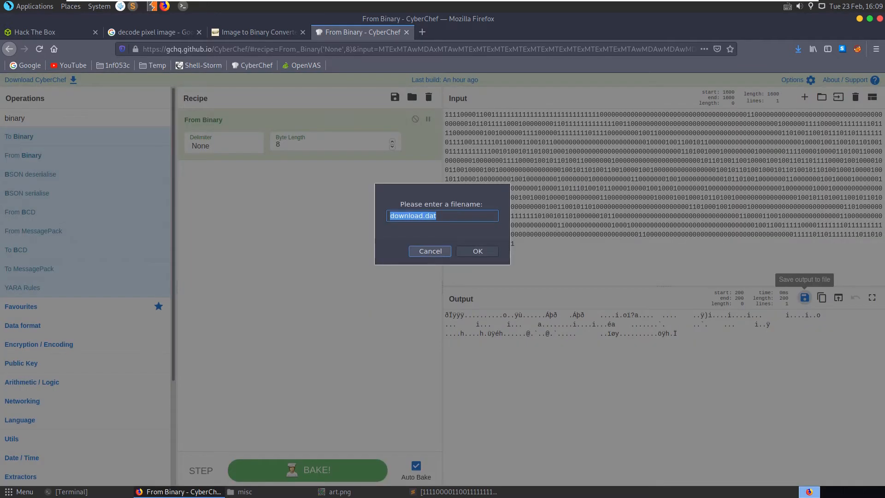
{"action": "key", "text": "End"}
{"action": "key", "text": "ctrl+a"}
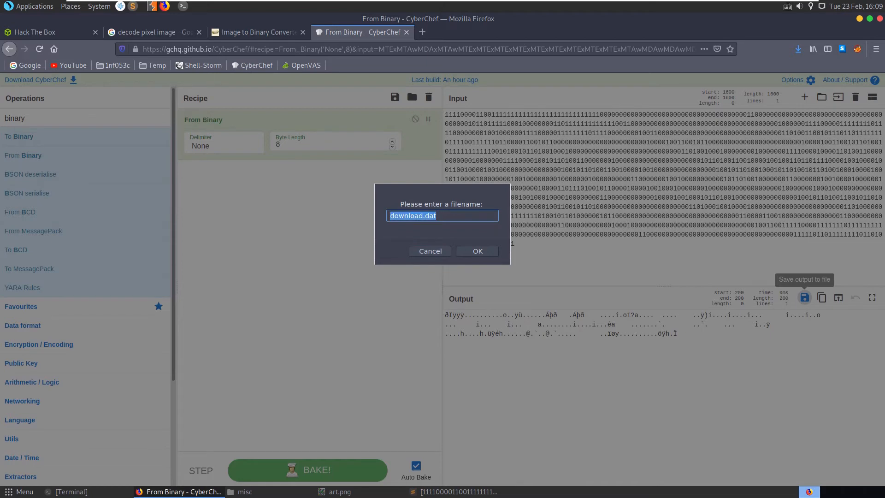
{"action": "type", "text": "unknow"}
{"action": "key", "text": "Return"}
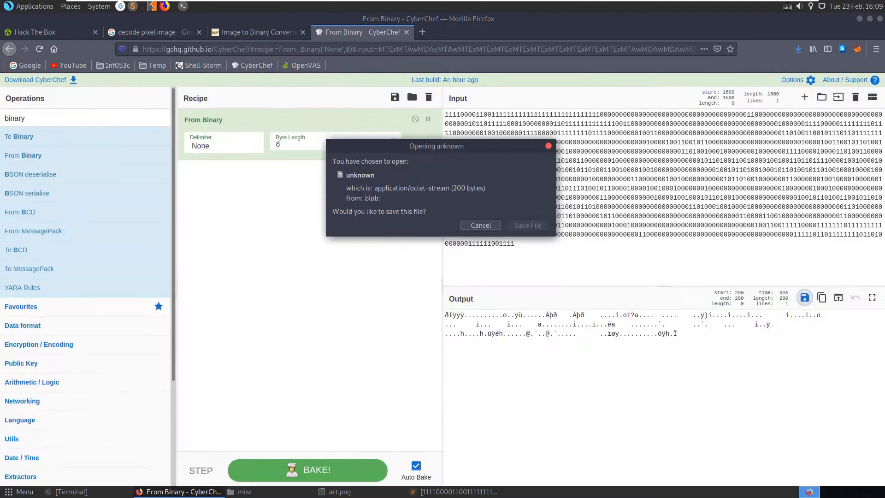
{"action": "left_click", "coordinate": [528, 224]}
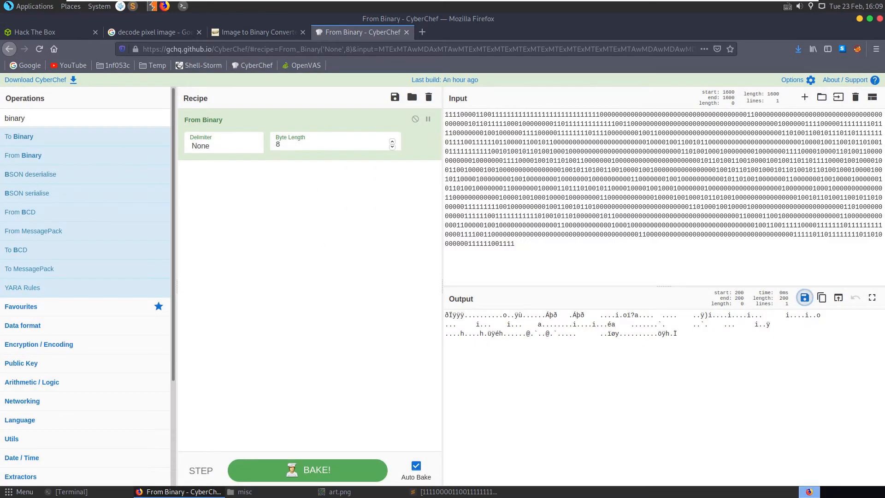
Step: In Terminal, move ~/Downloads/unknown into the current misc folder with mv
{"action": "left_click", "coordinate": [339, 492]}
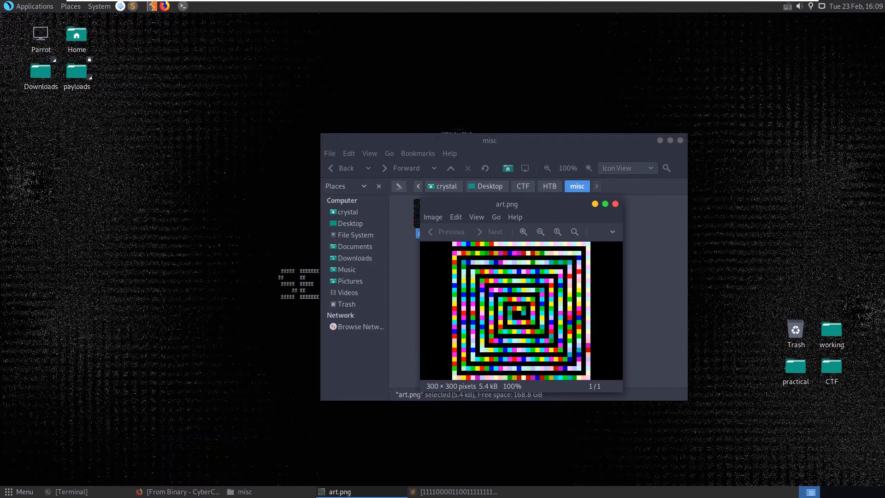
{"action": "left_click", "coordinate": [69, 492]}
{"action": "type", "text": "mv -"}
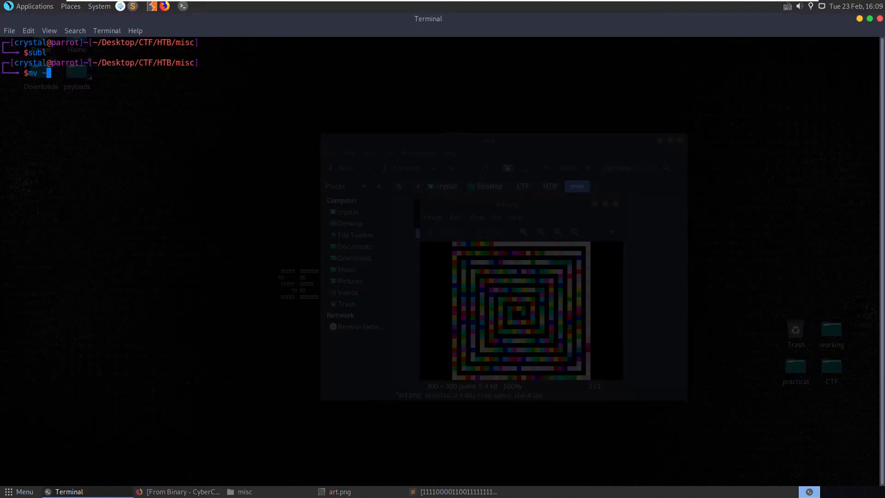
{"action": "type", "text": "/Dow"}
{"action": "key", "text": "Tab"}
{"action": "type", "text": "un"}
{"action": "key", "text": "Tab"}
{"action": "type", "text": "."}
{"action": "key", "text": "Return"}
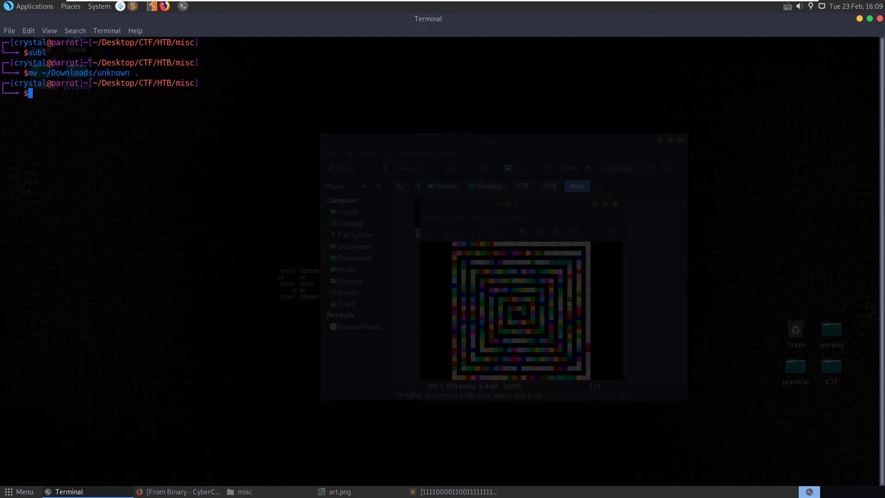
{"action": "key", "text": "ctrl+l"}
{"action": "type", "text": "file un"}
Step: Run file and cat on unknown, showing it is plain data with garbled contents
{"action": "key", "text": "Tab"}
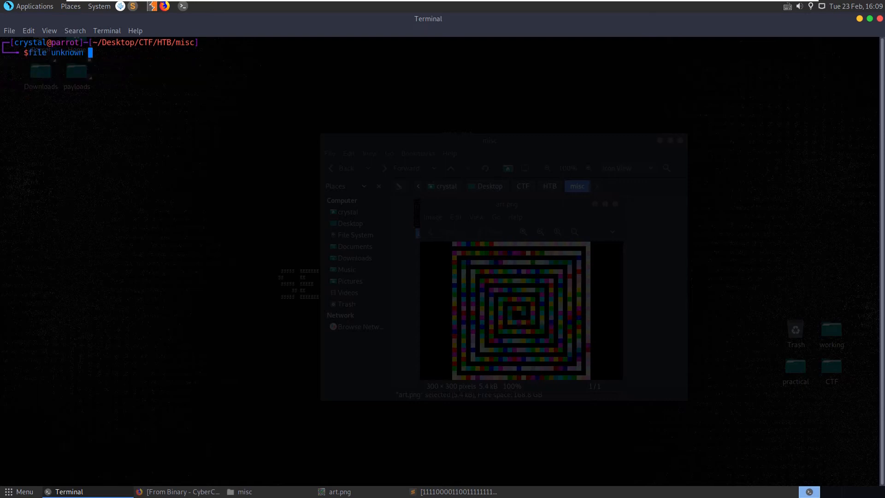
{"action": "key", "text": "Return"}
{"action": "type", "text": "cat "}
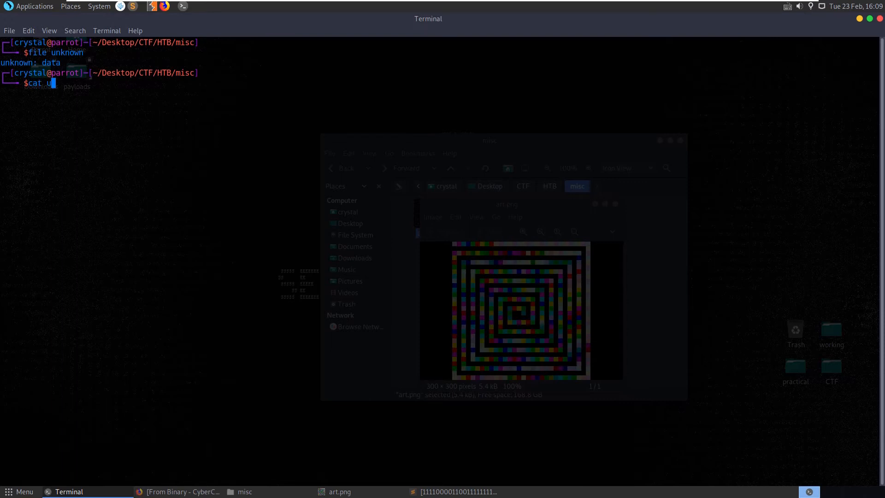
{"action": "type", "text": "un"}
{"action": "key", "text": "Tab"}
{"action": "key", "text": "Return"}
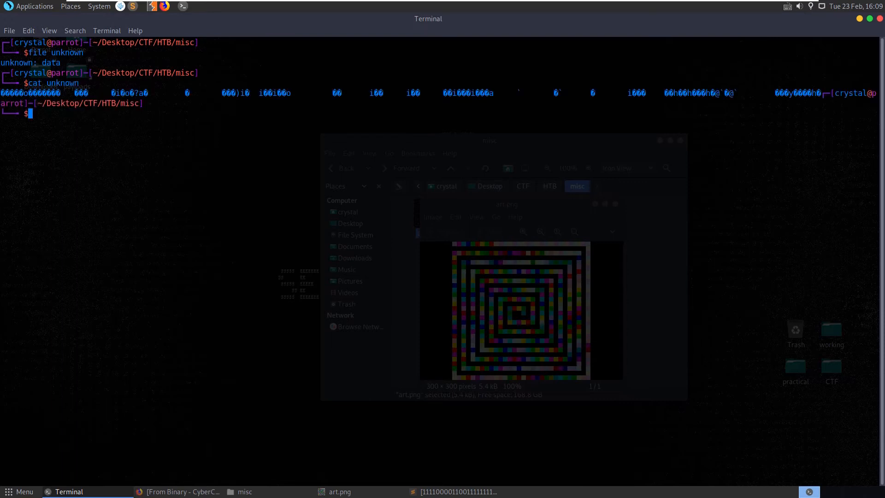
{"action": "key", "text": "ctrl+l"}
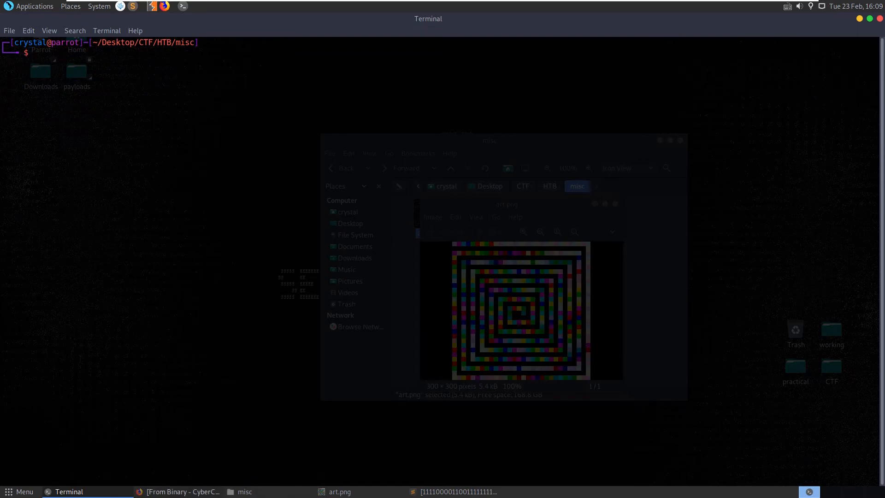
{"action": "key", "text": "alt+Tab"}
Step: Set dCode's image-to-binary converter to WHITE = 0, BLACK = 1
{"action": "left_click", "coordinate": [258, 33]}
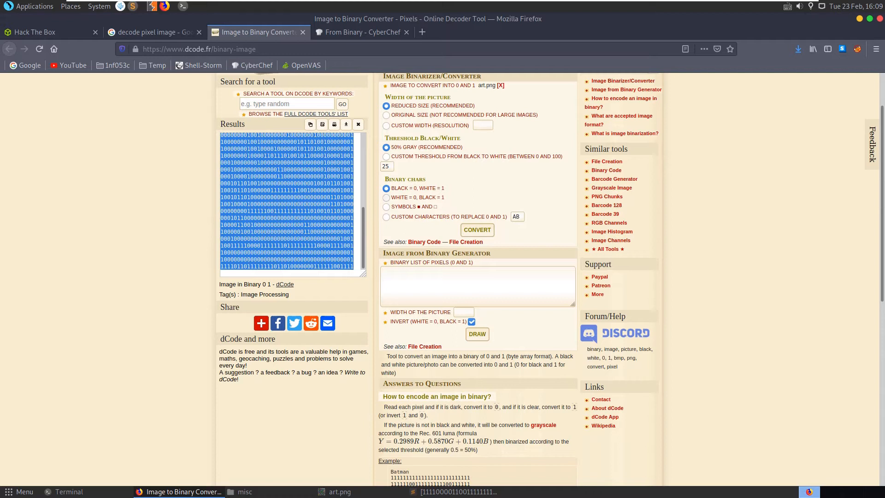
{"action": "scroll", "coordinate": [442, 277], "scroll_direction": "up", "scroll_amount": 3}
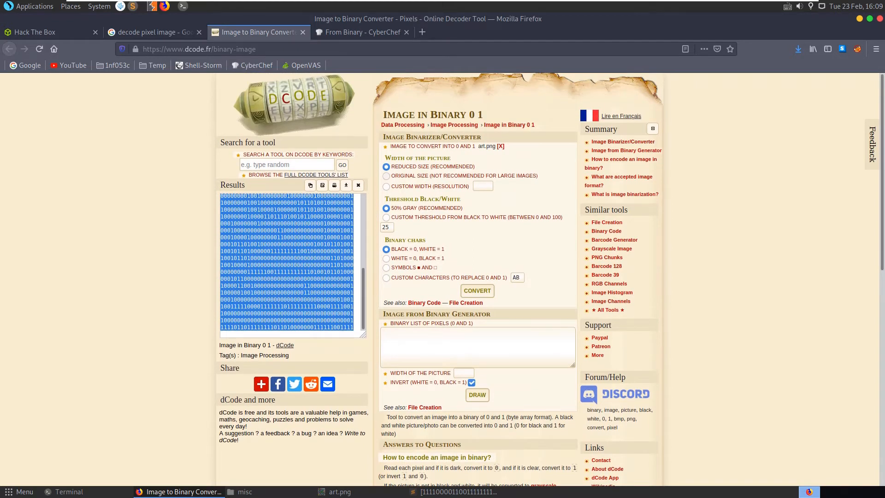
{"action": "left_click", "coordinate": [386, 258]}
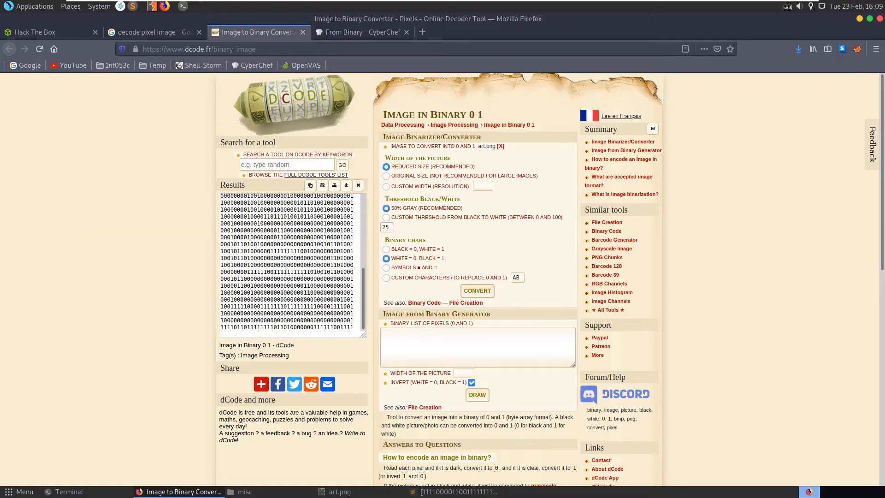
{"action": "scroll", "coordinate": [478, 276], "scroll_direction": "down", "scroll_amount": 5}
{"action": "scroll", "coordinate": [478, 277], "scroll_direction": "up", "scroll_amount": 5}
{"action": "type", "text": "image"}
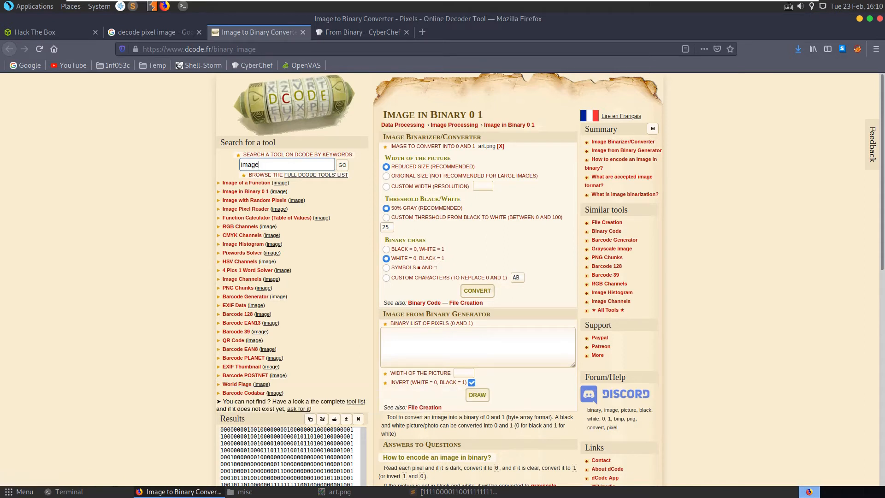
{"action": "scroll", "coordinate": [277, 277], "scroll_direction": "down", "scroll_amount": 2}
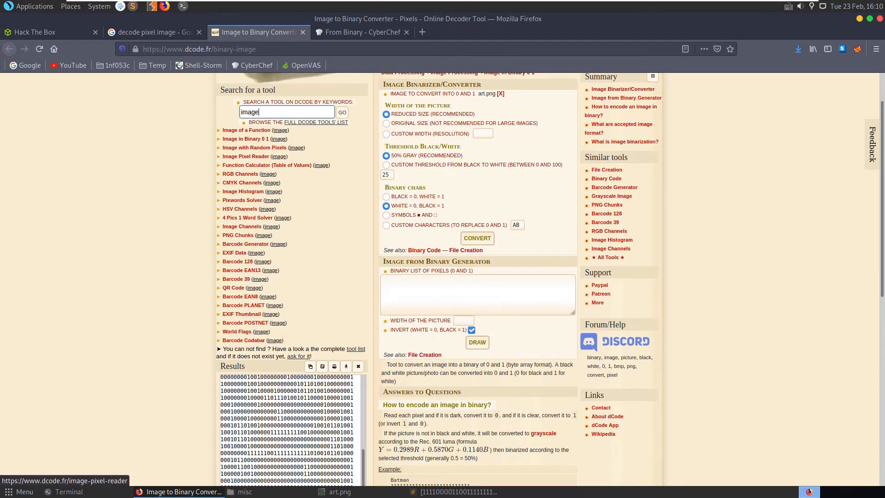
Step: Close the CyberChef and dCode converter tabs and clear the Google search query
{"action": "left_click", "coordinate": [362, 31]}
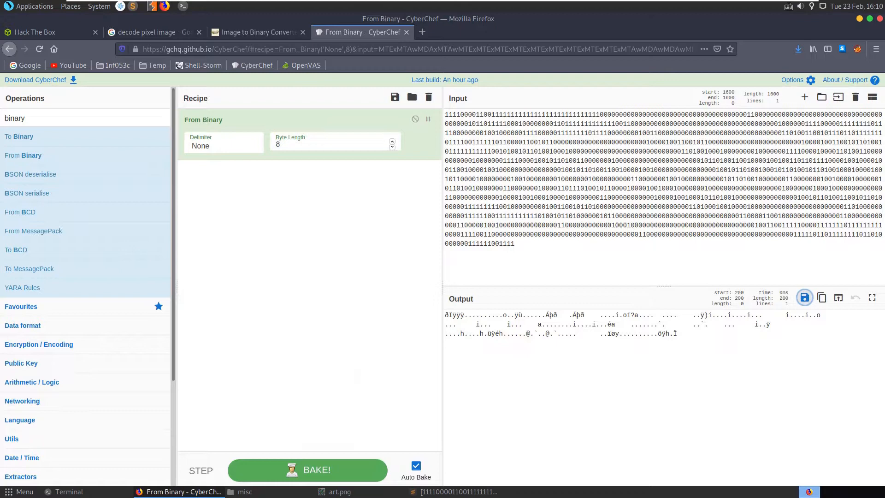
{"action": "left_click", "coordinate": [406, 32]}
{"action": "left_click", "coordinate": [302, 31]}
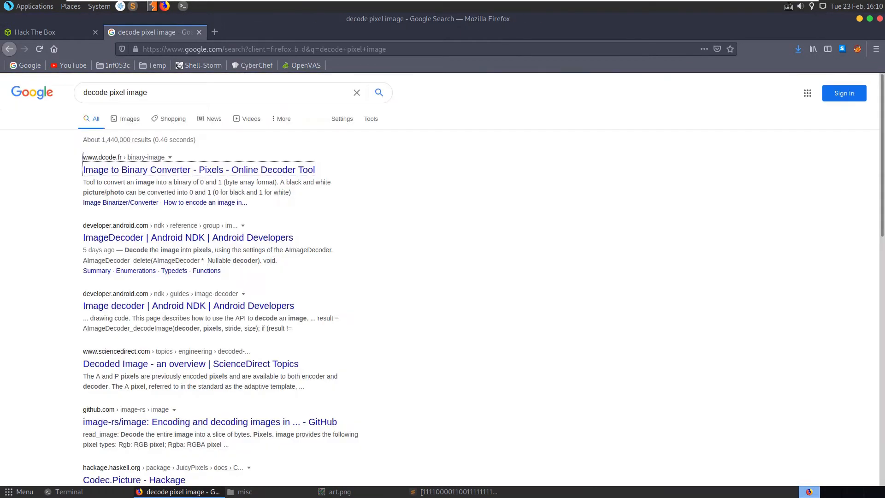
{"action": "triple_click", "coordinate": [115, 91]}
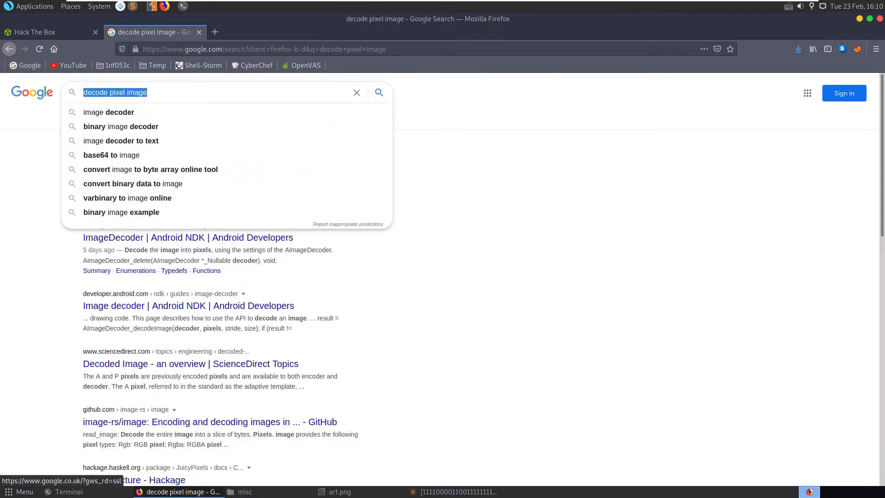
{"action": "key", "text": "BackSpace"}
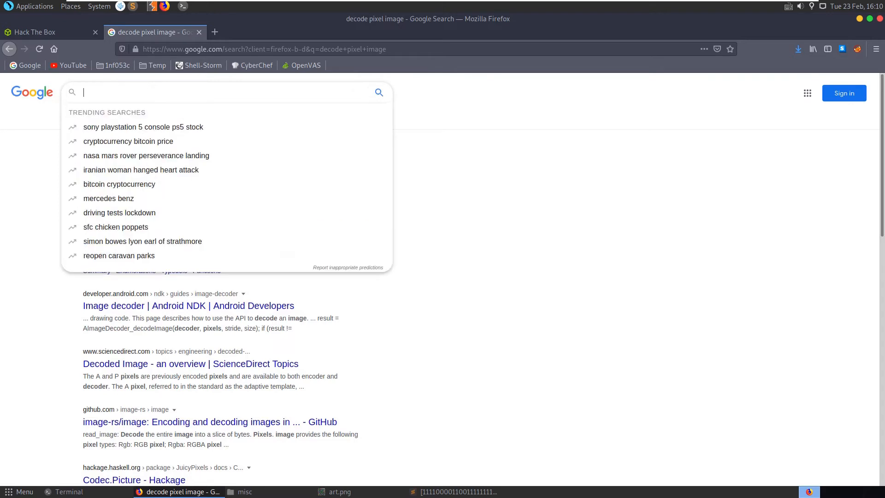
{"action": "key", "text": "Escape"}
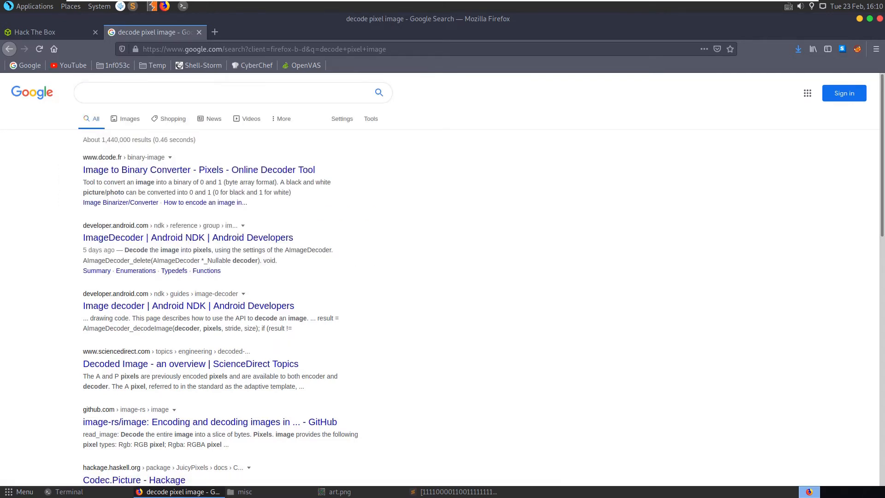
{"action": "key", "text": "Down"}
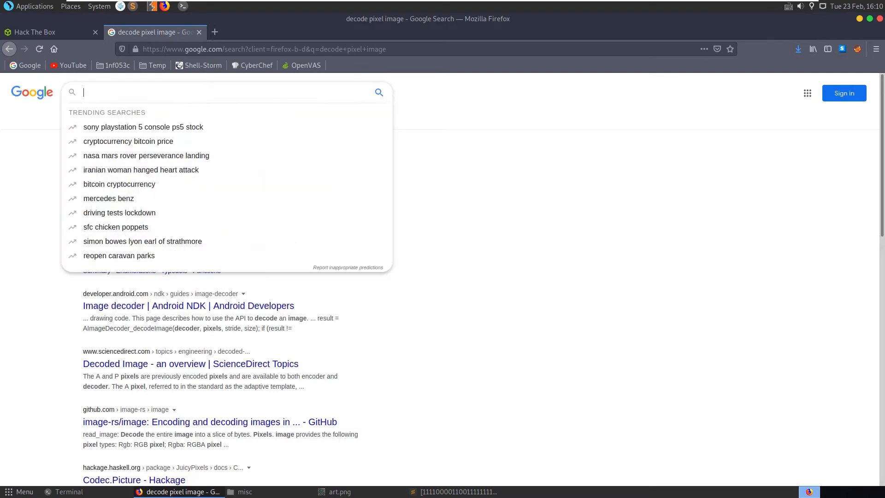
Step: Load tineye.com in a new tab, then show Google image results for 'decode pixel image'
{"action": "key", "text": "ctrl+t"}
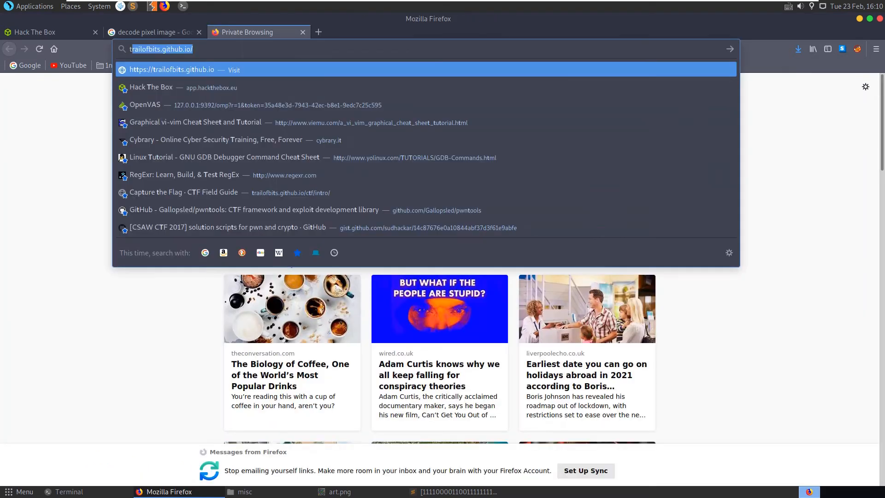
{"action": "type", "text": "tineye.com"}
{"action": "key", "text": "Return"}
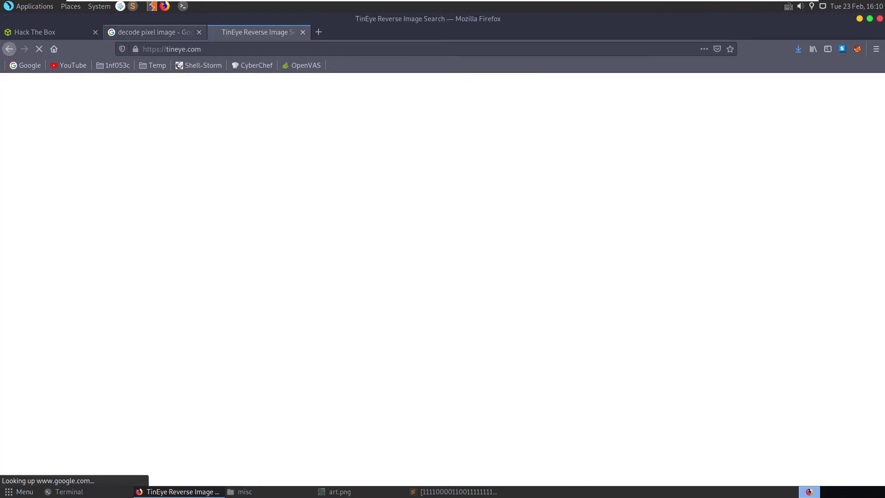
{"action": "left_click", "coordinate": [154, 32]}
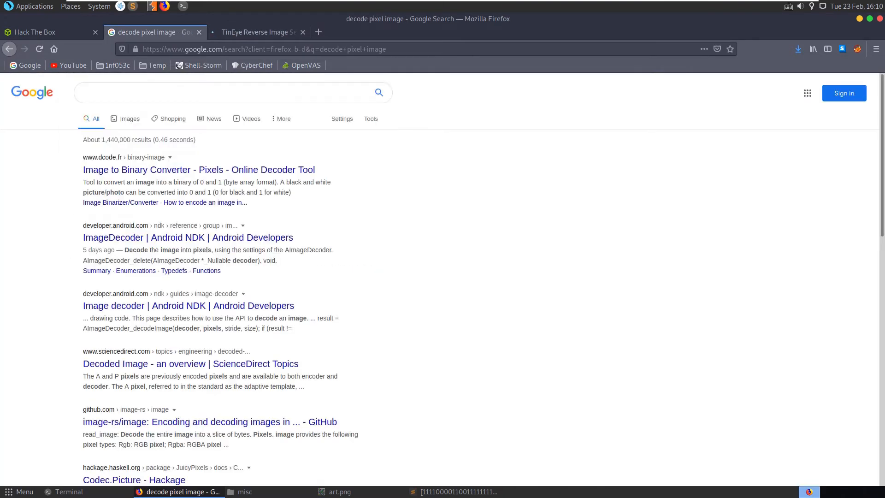
{"action": "left_click", "coordinate": [129, 118]}
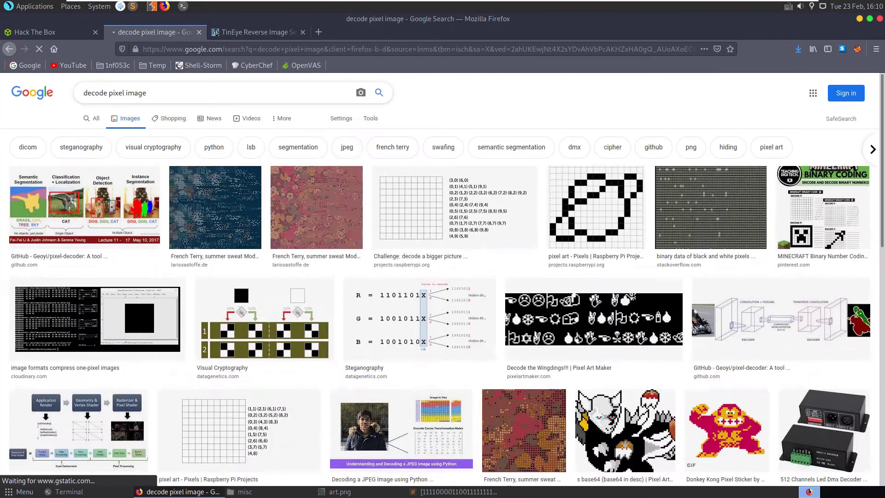
Step: Upload Desktop/CTF/HTB/misc/art.png to Google's search by image
{"action": "left_click", "coordinate": [361, 93]}
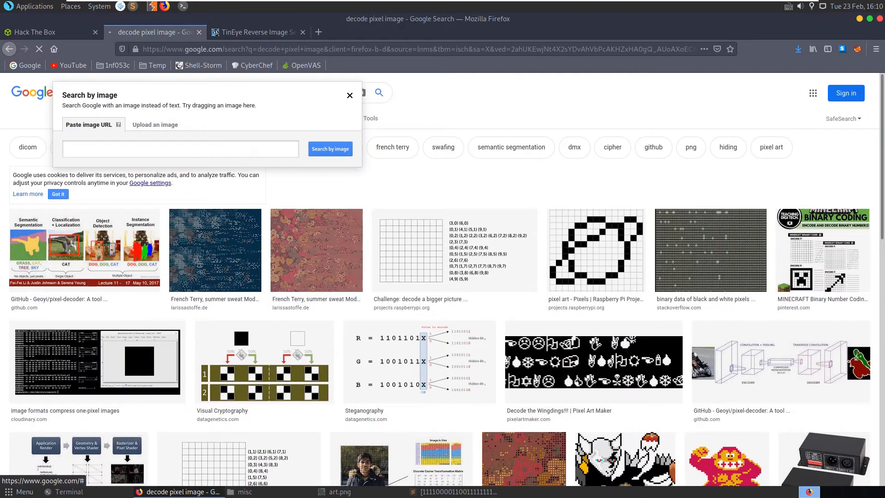
{"action": "left_click", "coordinate": [142, 125]}
{"action": "left_click", "coordinate": [89, 149]}
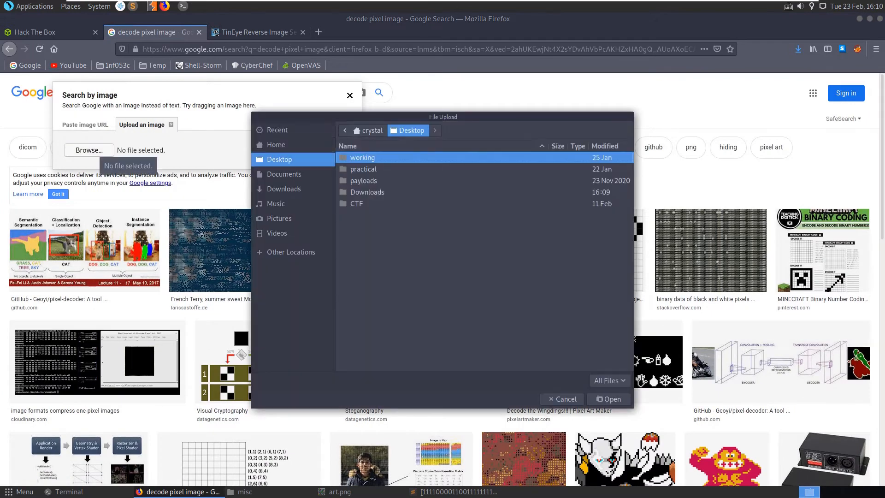
{"action": "double_click", "coordinate": [356, 204]}
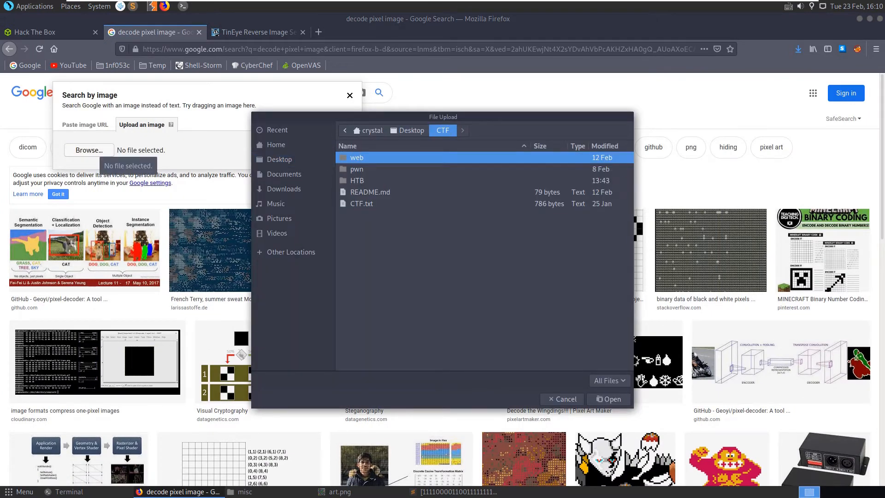
{"action": "double_click", "coordinate": [357, 180]}
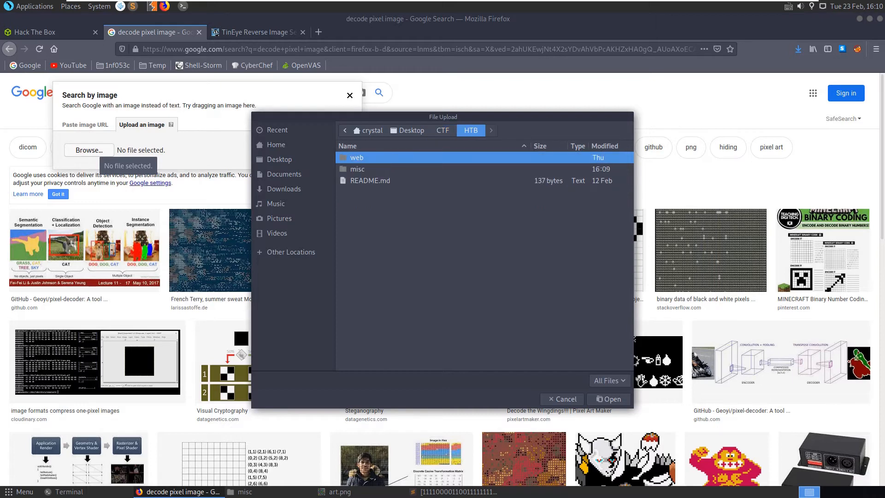
{"action": "double_click", "coordinate": [356, 157]}
{"action": "double_click", "coordinate": [357, 169]}
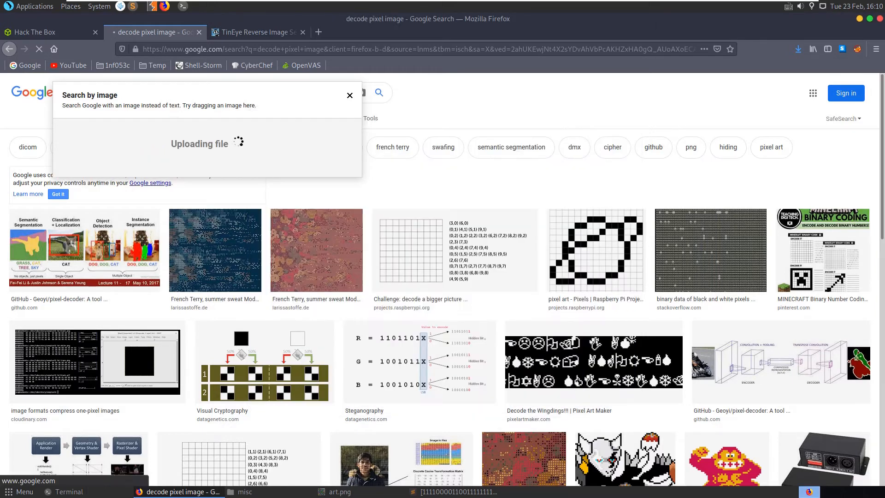
Step: Upload CTF/HTB/misc/art.png to TinEye's reverse image search
{"action": "left_click", "coordinate": [257, 32]}
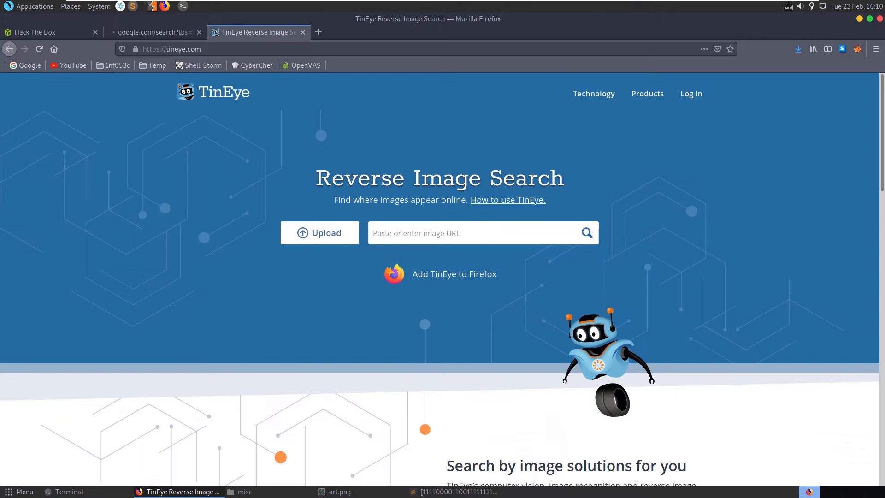
{"action": "left_click", "coordinate": [320, 232]}
{"action": "double_click", "coordinate": [357, 157]}
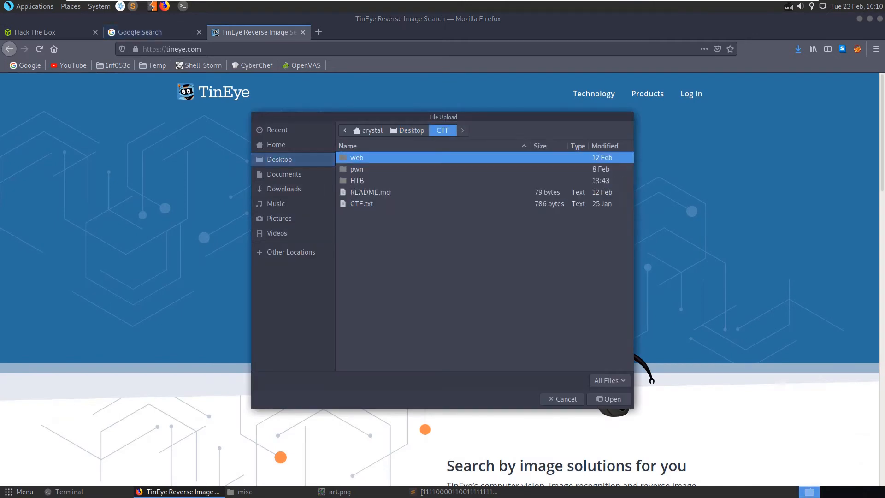
{"action": "key", "text": "Down"}
{"action": "key", "text": "Down"}
{"action": "key", "text": "Return"}
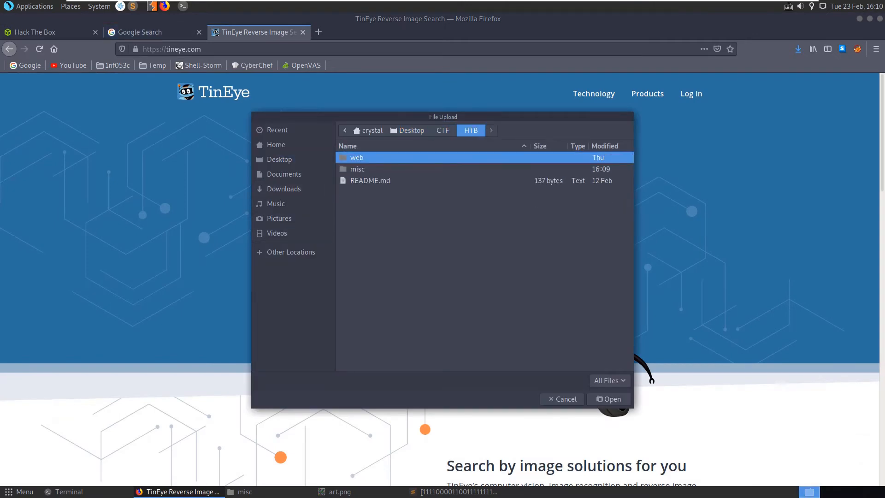
{"action": "key", "text": "Down"}
{"action": "key", "text": "Return"}
{"action": "key", "text": "Down"}
{"action": "key", "text": "Return"}
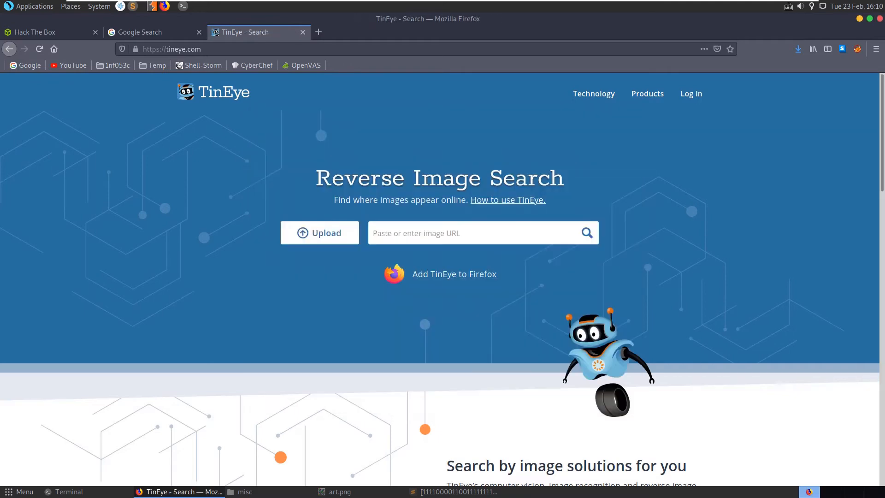
Step: Check TinEye's progress and the Art challenge page, returning to Google's image results
{"action": "left_click", "coordinate": [140, 32]}
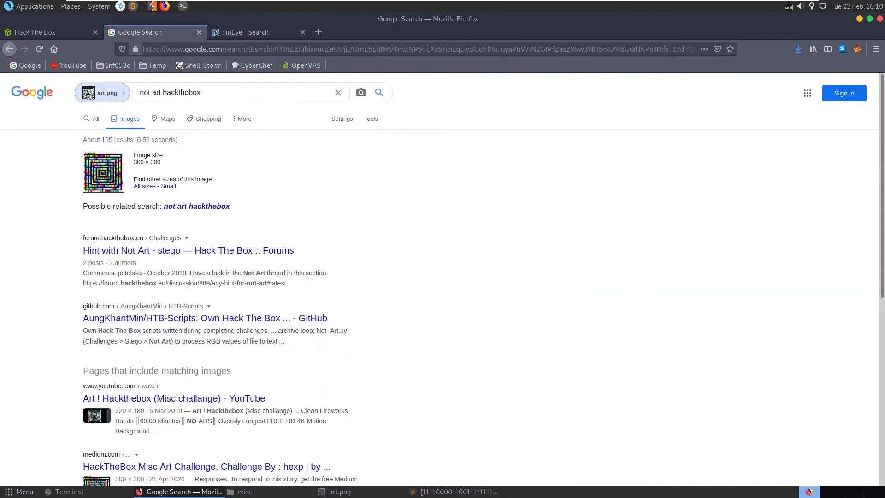
{"action": "scroll", "coordinate": [208, 318], "scroll_direction": "down", "scroll_amount": 5}
{"action": "scroll", "coordinate": [207, 318], "scroll_direction": "down", "scroll_amount": 5}
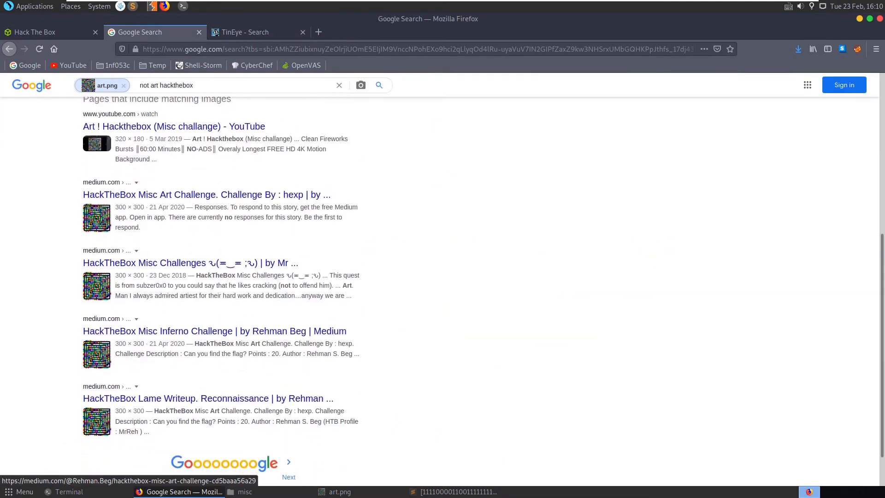
{"action": "scroll", "coordinate": [207, 318], "scroll_direction": "down", "scroll_amount": 2}
{"action": "scroll", "coordinate": [207, 318], "scroll_direction": "up", "scroll_amount": 5}
{"action": "scroll", "coordinate": [208, 318], "scroll_direction": "up", "scroll_amount": 5}
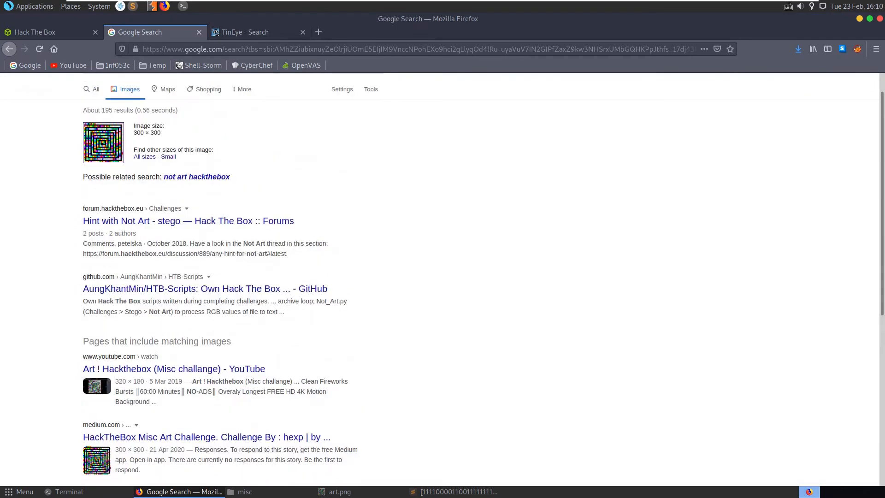
{"action": "scroll", "coordinate": [208, 318], "scroll_direction": "up", "scroll_amount": 2}
{"action": "left_click", "coordinate": [245, 32]}
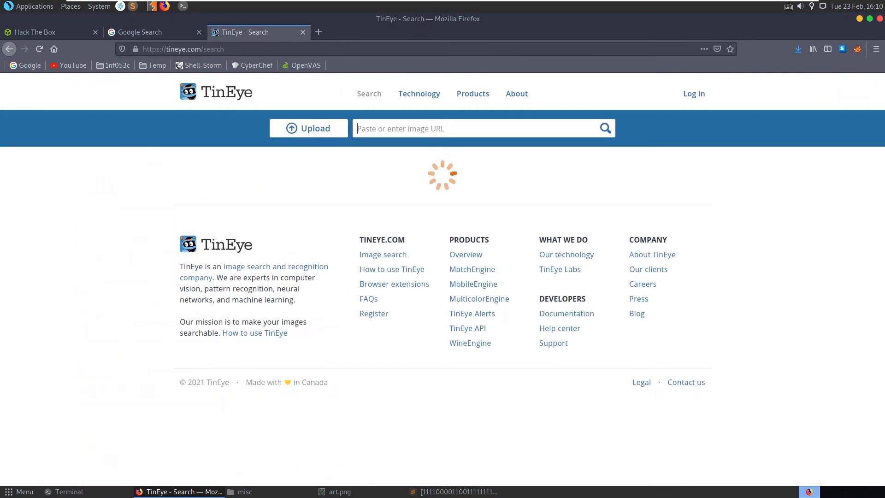
{"action": "left_click", "coordinate": [145, 31]}
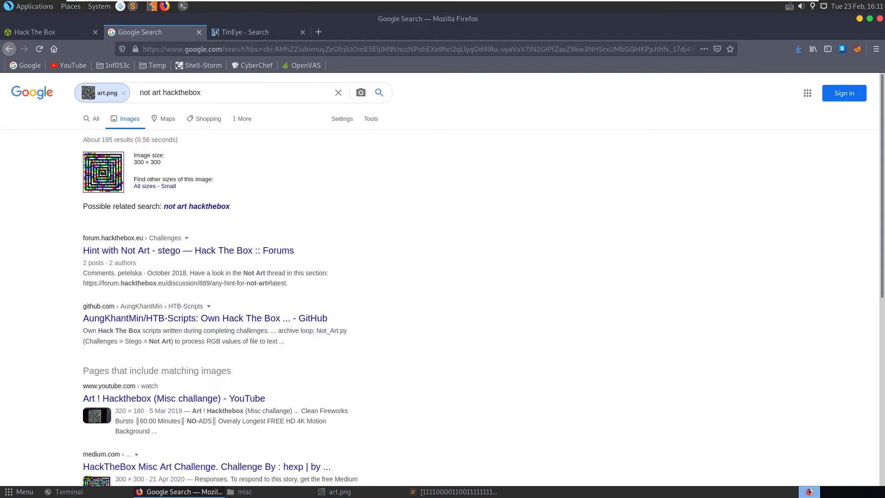
{"action": "left_click", "coordinate": [35, 31]}
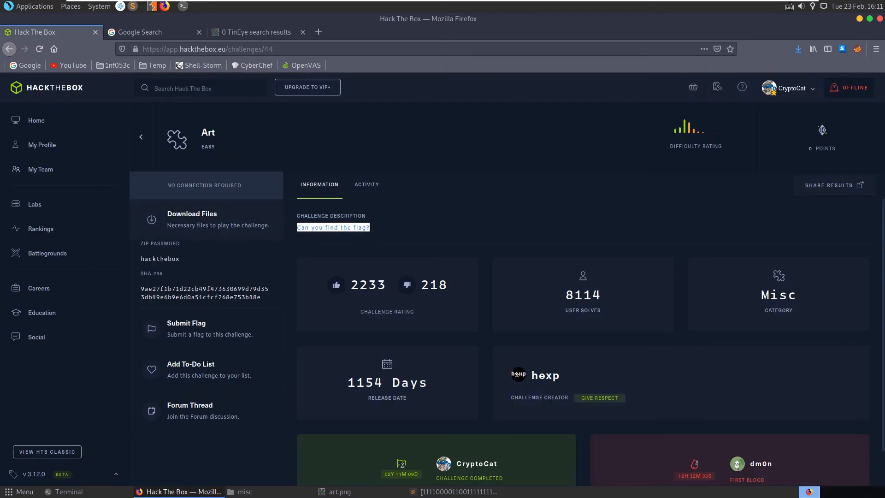
{"action": "left_click", "coordinate": [140, 32]}
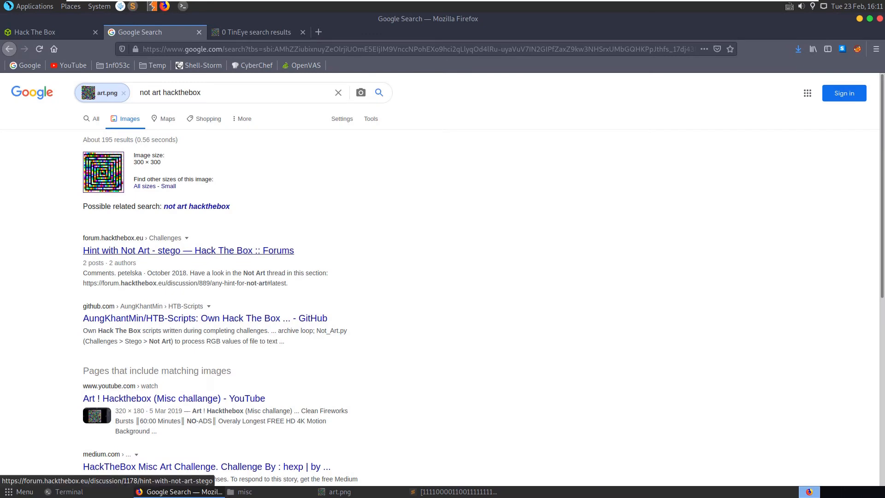
Step: Follow the 'Hint with Not Art' result to the not_art thread, closing TinEye, and open the linked Art thread in a new tab
{"action": "left_click", "coordinate": [188, 251]}
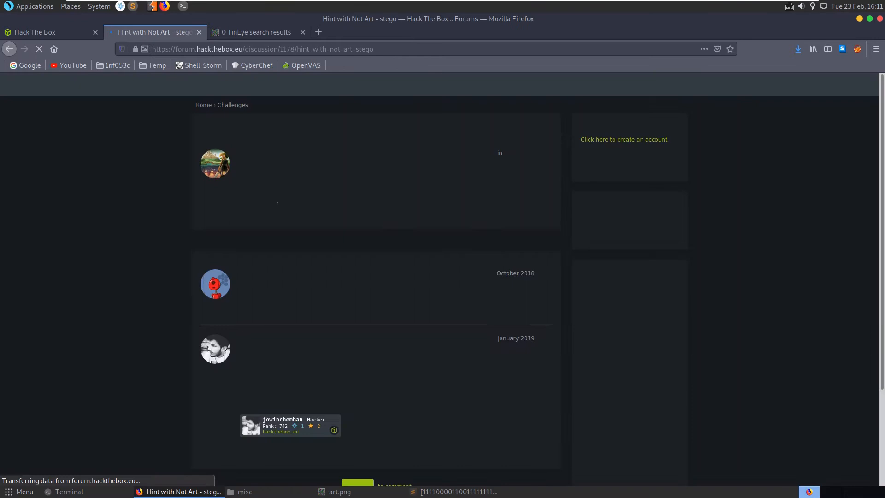
{"action": "left_click", "coordinate": [303, 32]}
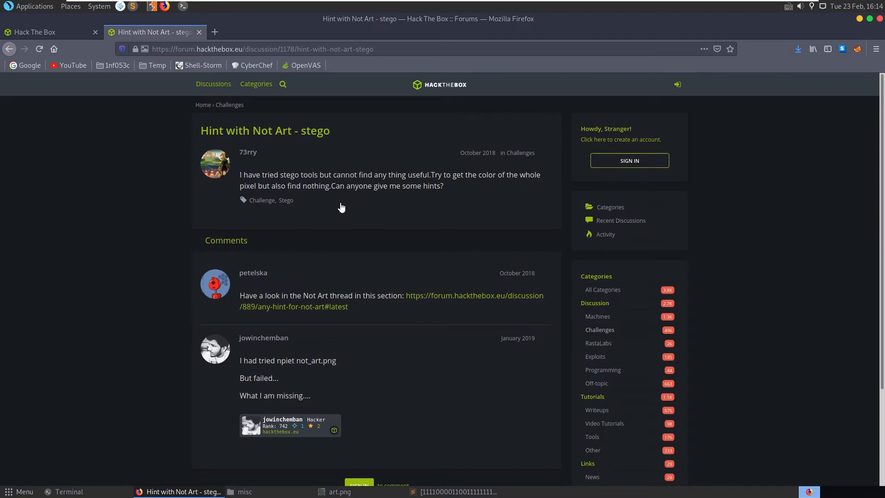
{"action": "left_click", "coordinate": [440, 302]}
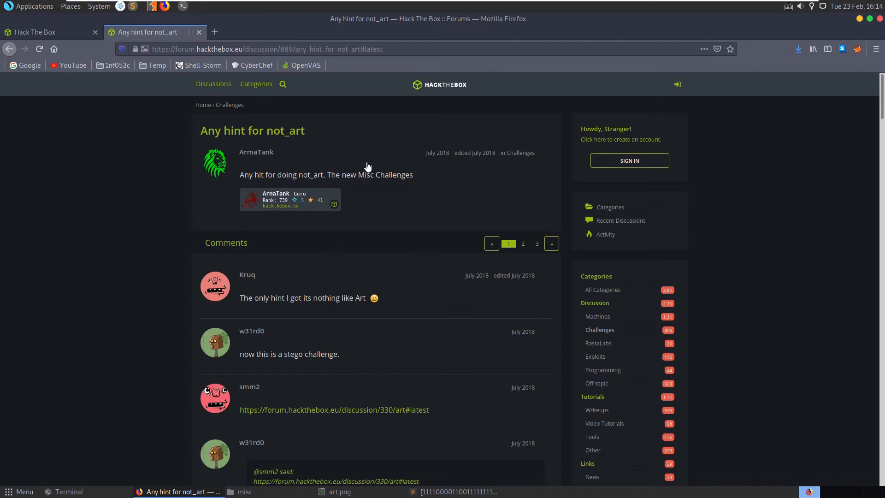
{"action": "scroll", "coordinate": [304, 270], "scroll_direction": "down", "scroll_amount": 1}
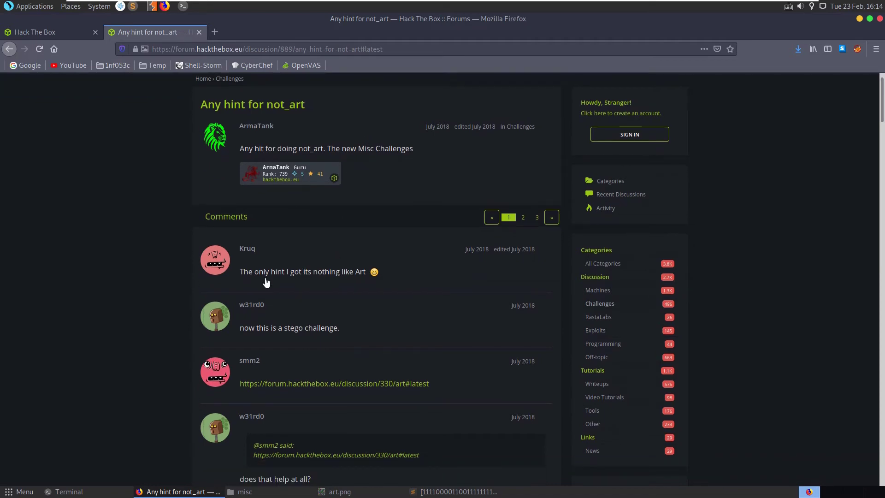
{"action": "left_click_drag", "start_coordinate": [314, 273], "coordinate": [367, 274]}
{"action": "left_click", "coordinate": [321, 283]}
{"action": "scroll", "coordinate": [308, 308], "scroll_direction": "down", "scroll_amount": 2}
{"action": "scroll", "coordinate": [282, 289], "scroll_direction": "down", "scroll_amount": 3}
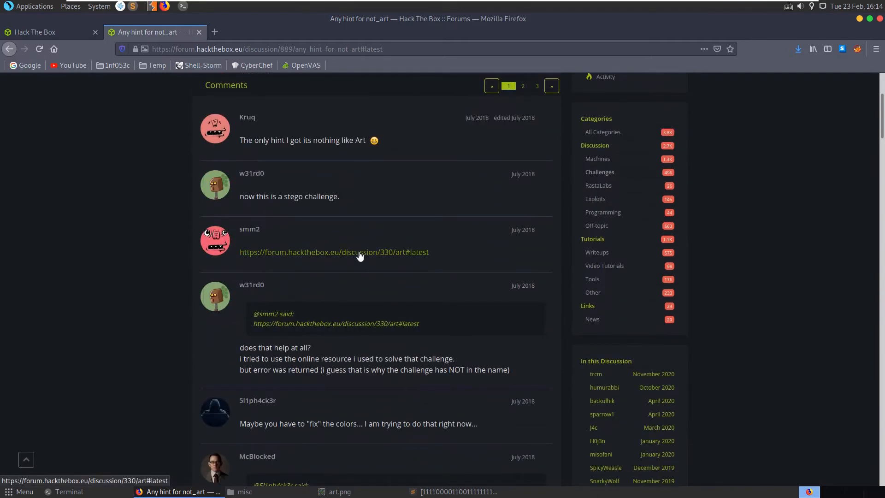
{"action": "scroll", "coordinate": [359, 257], "scroll_direction": "up", "scroll_amount": 5}
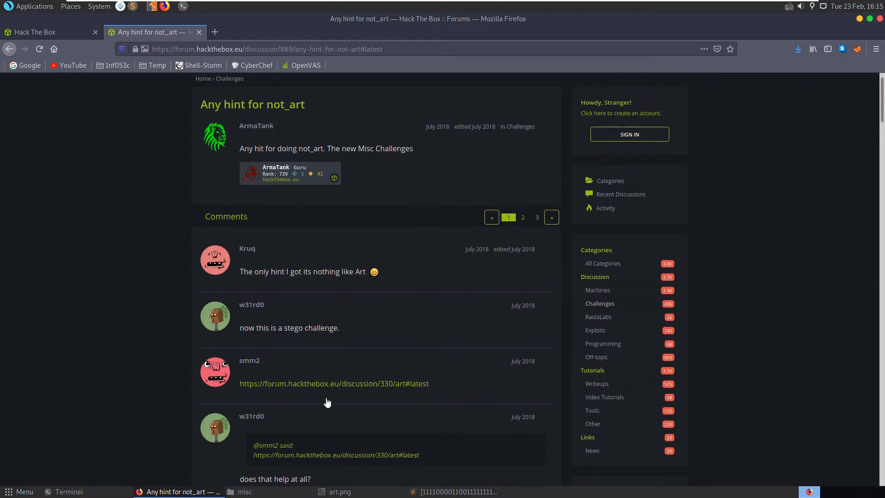
{"action": "middle_click", "coordinate": [323, 385]}
{"action": "scroll", "coordinate": [360, 238], "scroll_direction": "down", "scroll_amount": 2}
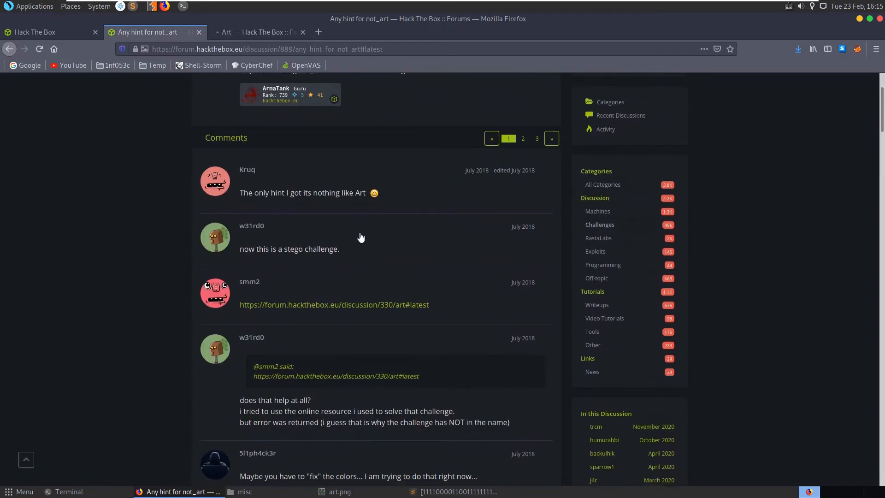
Step: Read the Art thread's opening question and reveal, then hide, the first comment's spoiler
{"action": "left_click", "coordinate": [260, 32]}
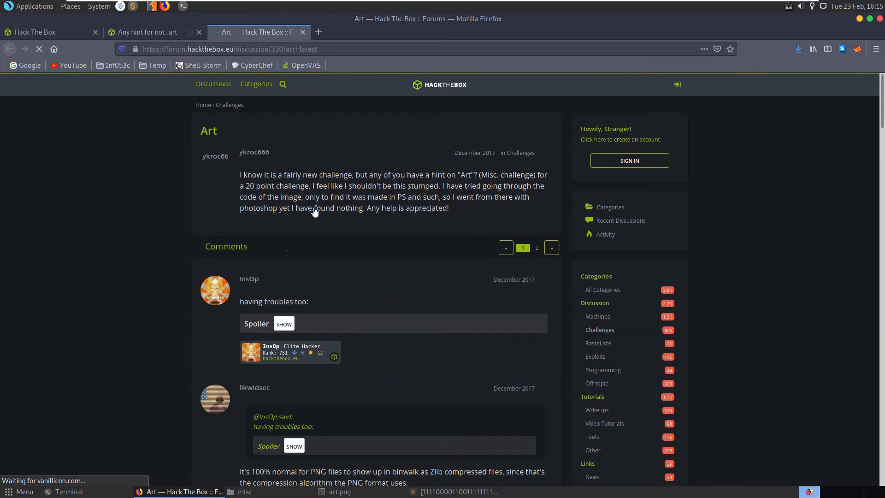
{"action": "left_click_drag", "start_coordinate": [416, 174], "coordinate": [471, 186]}
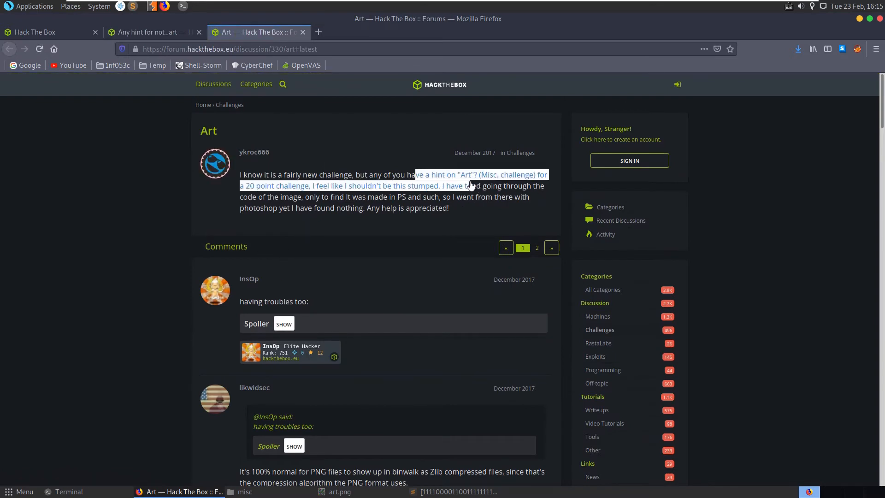
{"action": "left_click", "coordinate": [470, 186]}
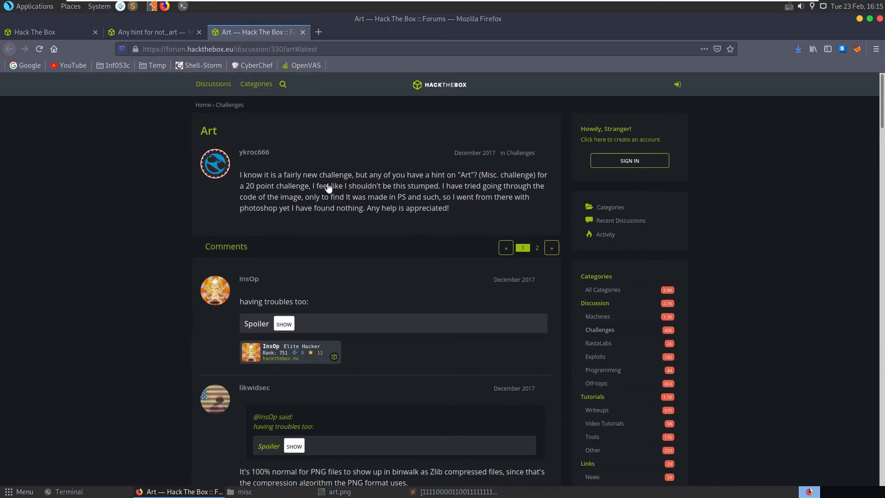
{"action": "scroll", "coordinate": [335, 258], "scroll_direction": "down", "scroll_amount": 1}
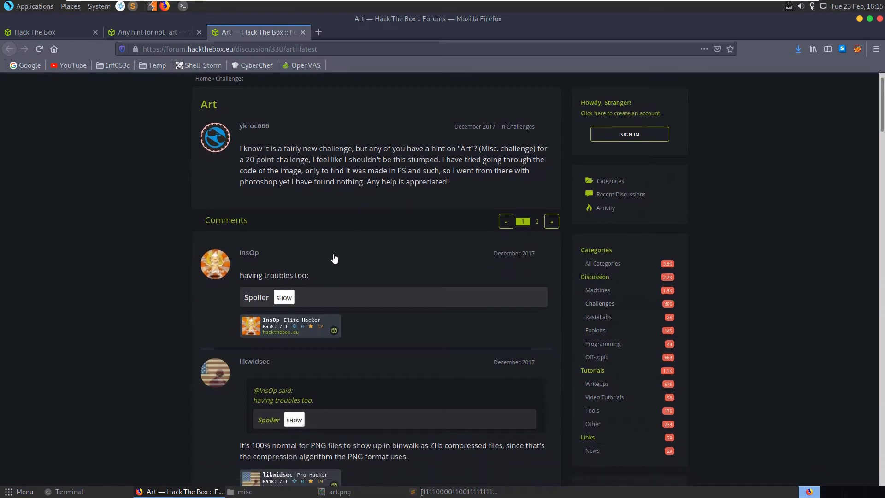
{"action": "left_click", "coordinate": [283, 297]}
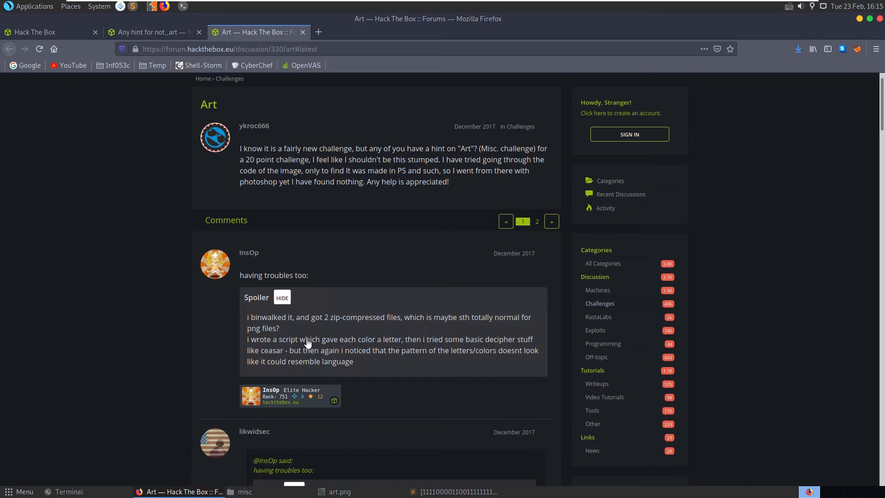
{"action": "scroll", "coordinate": [307, 325], "scroll_direction": "down", "scroll_amount": 2}
{"action": "left_click", "coordinate": [282, 246]}
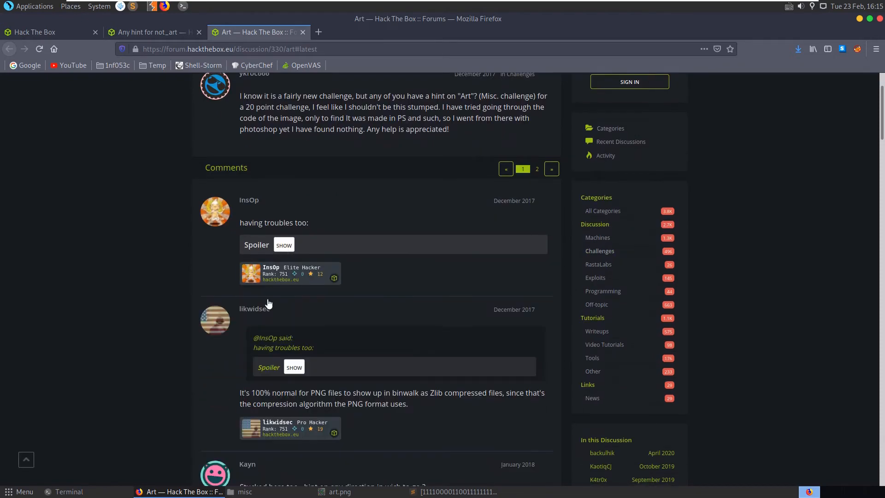
{"action": "scroll", "coordinate": [294, 368], "scroll_direction": "down", "scroll_amount": 2}
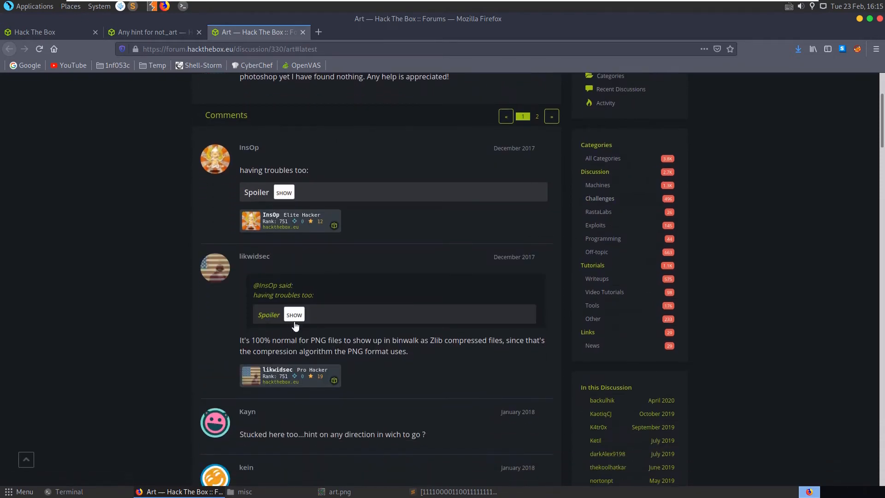
{"action": "scroll", "coordinate": [382, 359], "scroll_direction": "down", "scroll_amount": 3}
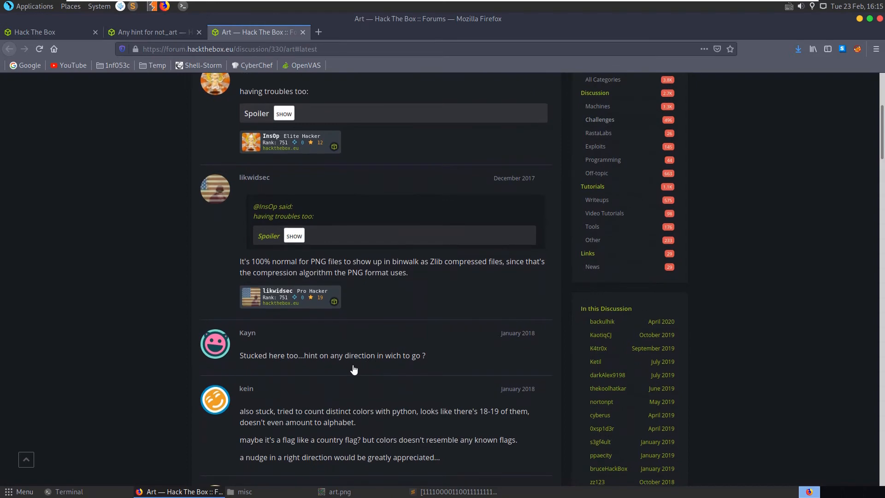
{"action": "scroll", "coordinate": [354, 366], "scroll_direction": "down", "scroll_amount": 2}
{"action": "scroll", "coordinate": [343, 373], "scroll_direction": "down", "scroll_amount": 3}
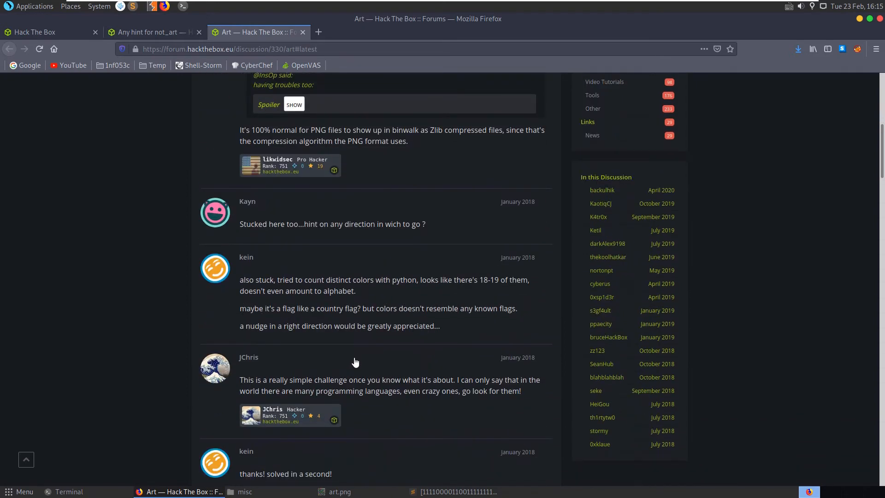
{"action": "scroll", "coordinate": [353, 363], "scroll_direction": "down", "scroll_amount": 2}
{"action": "scroll", "coordinate": [356, 363], "scroll_direction": "down", "scroll_amount": 3}
{"action": "scroll", "coordinate": [359, 360], "scroll_direction": "down", "scroll_amount": 1}
{"action": "scroll", "coordinate": [360, 357], "scroll_direction": "down", "scroll_amount": 1}
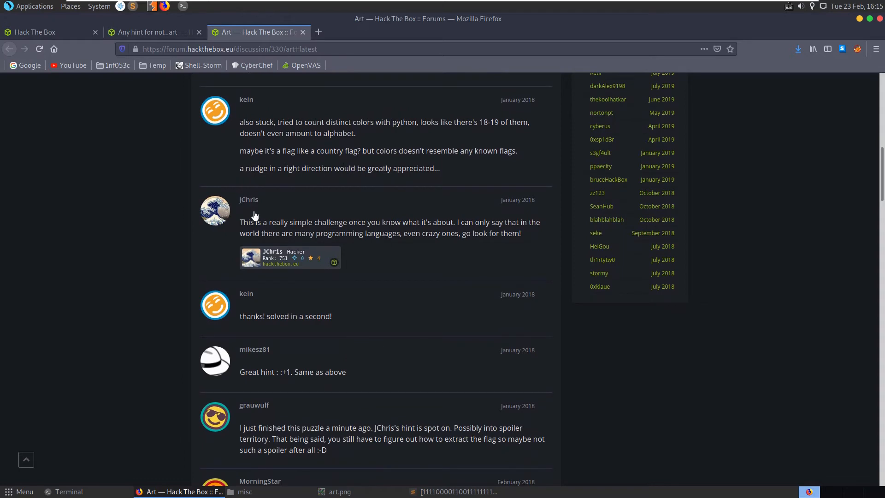
Step: Select and read JChris's hint paragraph that the image is a crazy programming language
{"action": "left_click_drag", "start_coordinate": [274, 230], "coordinate": [432, 225]}
{"action": "left_click", "coordinate": [351, 231]}
{"action": "triple_click", "coordinate": [436, 228]}
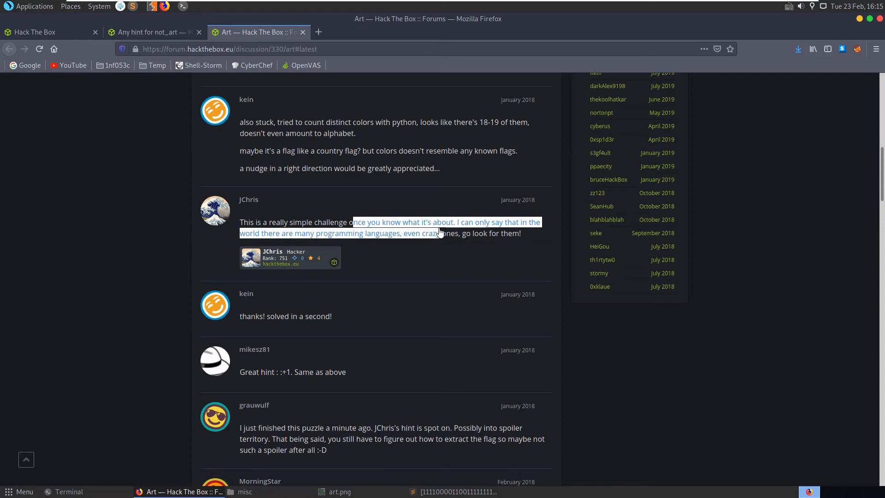
{"action": "left_click", "coordinate": [439, 233]}
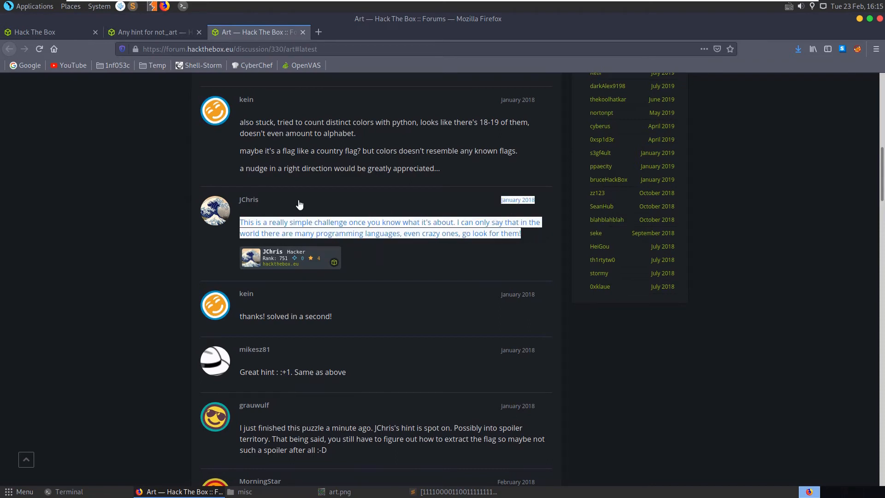
{"action": "triple_click", "coordinate": [298, 228]}
{"action": "left_click", "coordinate": [294, 226]}
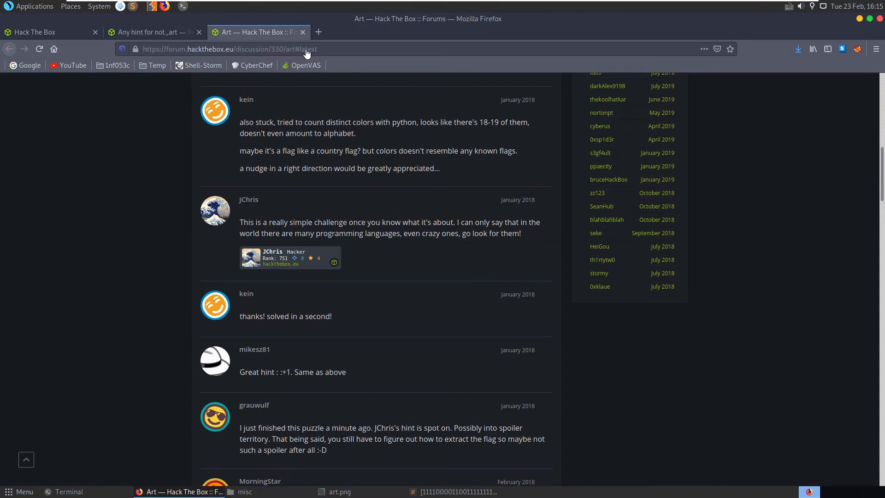
Step: Search Google for 'image programming language', open the Wikipedia esoteric languages result in background, and load dCode in the hint tab
{"action": "left_click", "coordinate": [297, 50]}
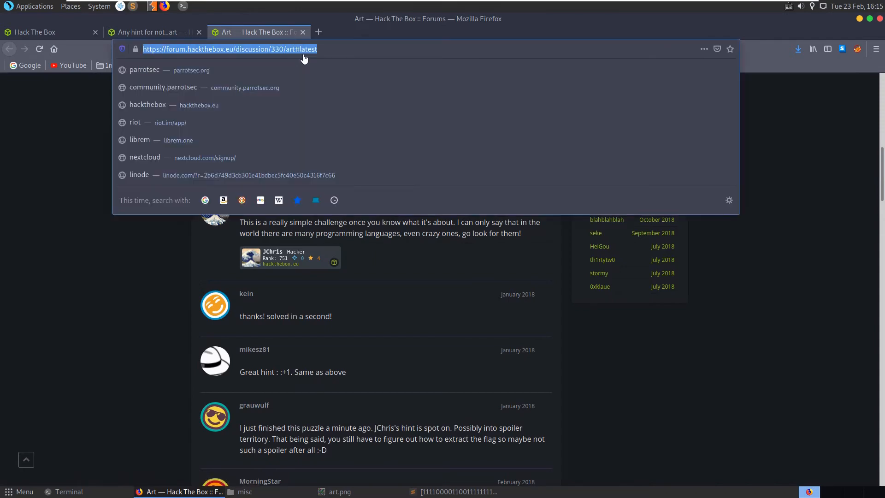
{"action": "type", "text": "image programmi"}
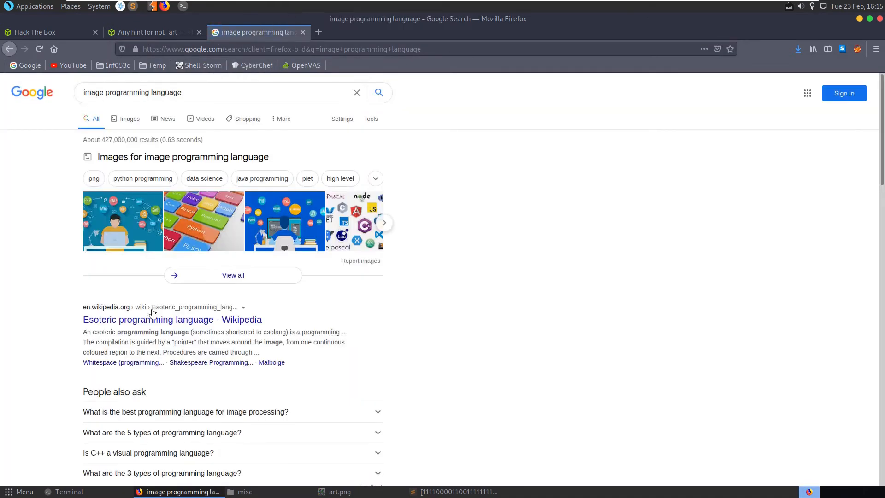
{"action": "middle_click", "coordinate": [136, 324]}
{"action": "scroll", "coordinate": [139, 325], "scroll_direction": "down", "scroll_amount": 2}
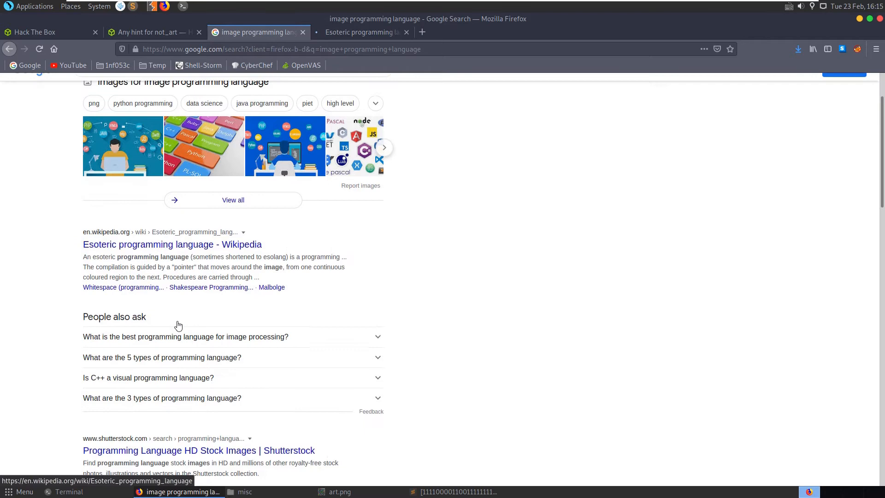
{"action": "scroll", "coordinate": [163, 328], "scroll_direction": "down", "scroll_amount": 2}
{"action": "scroll", "coordinate": [258, 319], "scroll_direction": "down", "scroll_amount": 2}
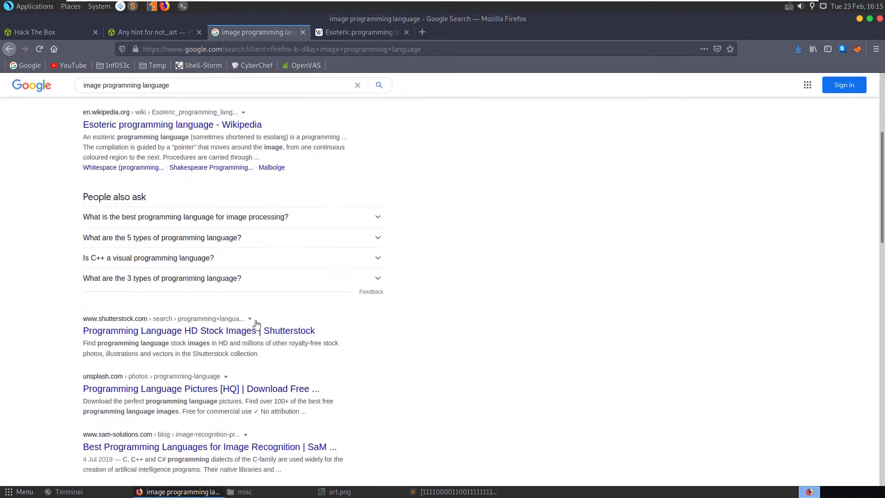
{"action": "scroll", "coordinate": [257, 319], "scroll_direction": "down", "scroll_amount": 1}
{"action": "left_click", "coordinate": [180, 33]}
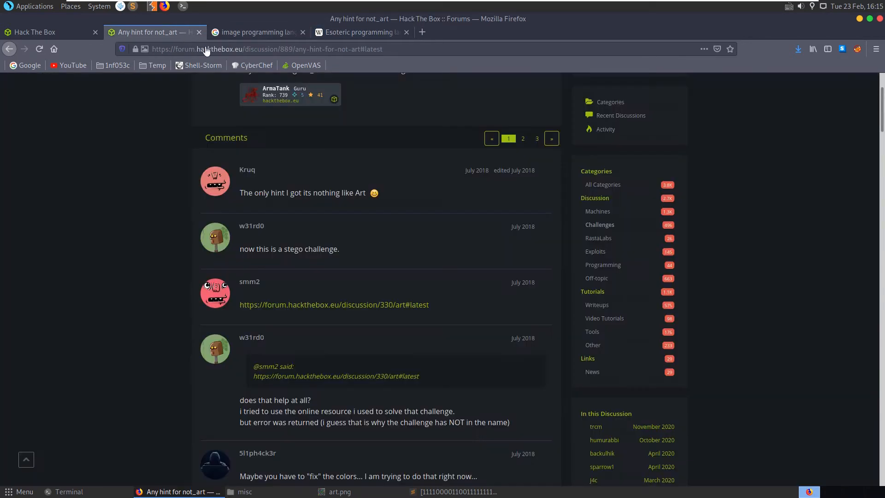
{"action": "left_click", "coordinate": [208, 49]}
{"action": "type", "text": "dcode.fr/"}
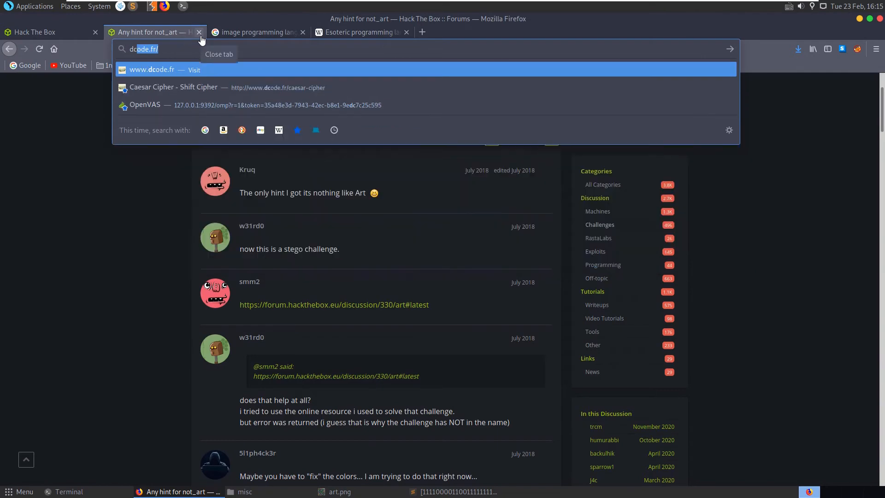
{"action": "key", "text": "Down"}
{"action": "key", "text": "Return"}
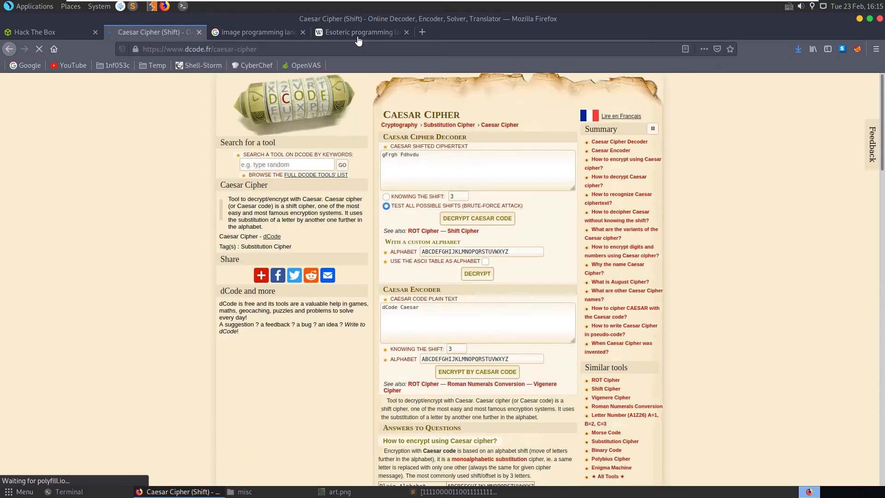
Step: Search dCode's tool list for 'esoteric', find nothing, and clear the search
{"action": "left_click", "coordinate": [283, 166]}
{"action": "type", "text": "esoteric"}
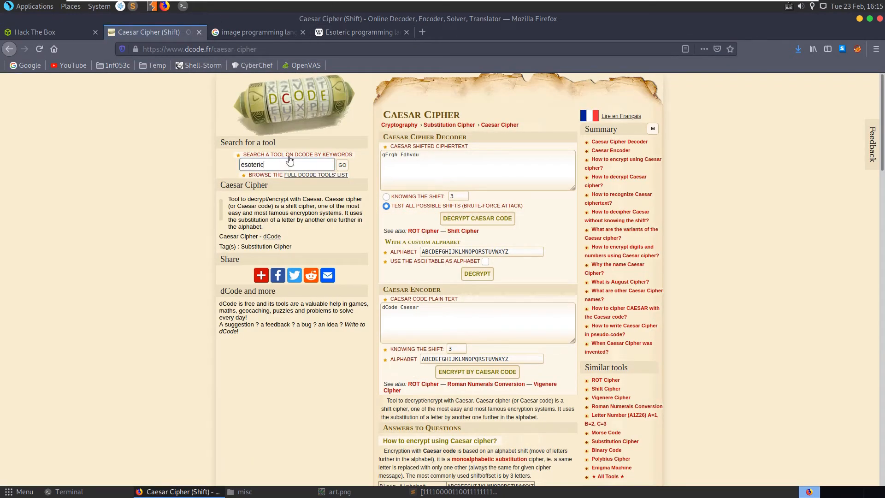
{"action": "double_click", "coordinate": [263, 165]}
{"action": "key", "text": "BackSpace"}
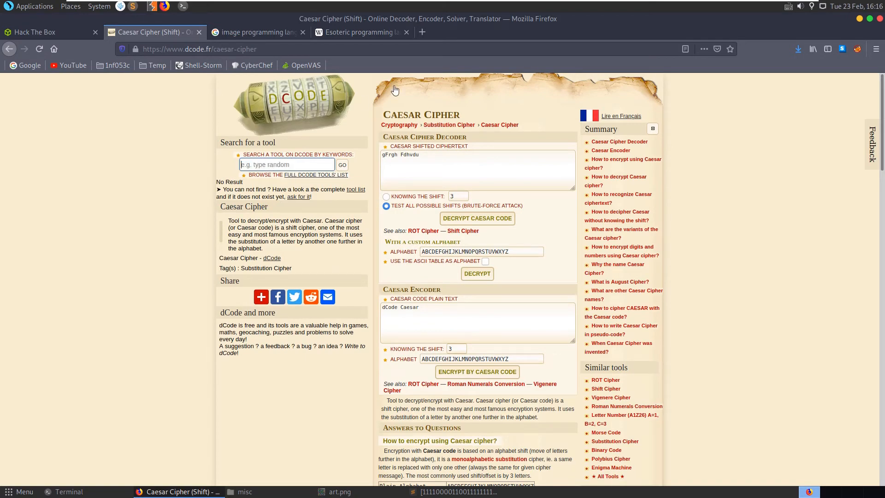
Step: Find 'image' in the Wikipedia article and read the Piet section on abstract-art programs
{"action": "left_click", "coordinate": [359, 33]}
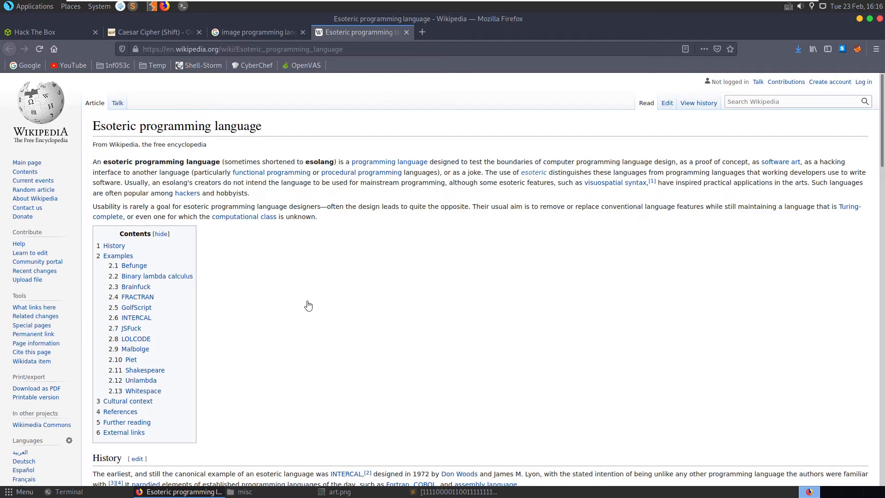
{"action": "key", "text": "ctrl+f"}
{"action": "type", "text": "image"}
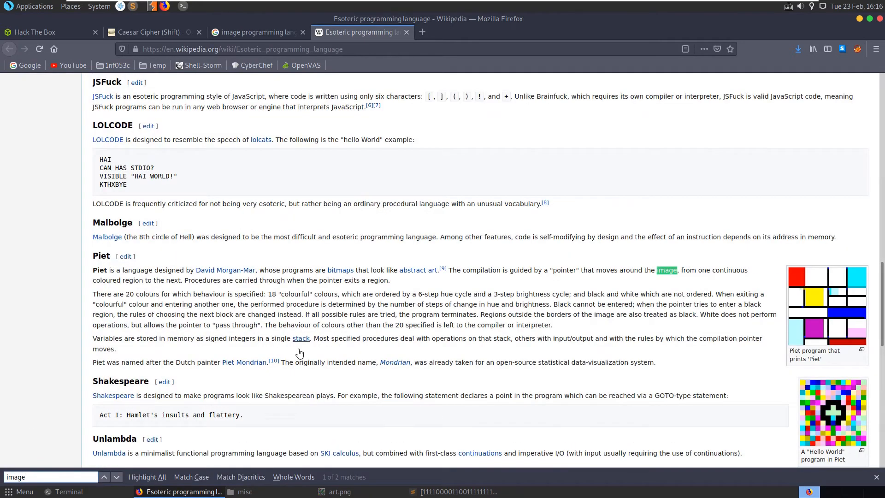
{"action": "left_click", "coordinate": [110, 275]}
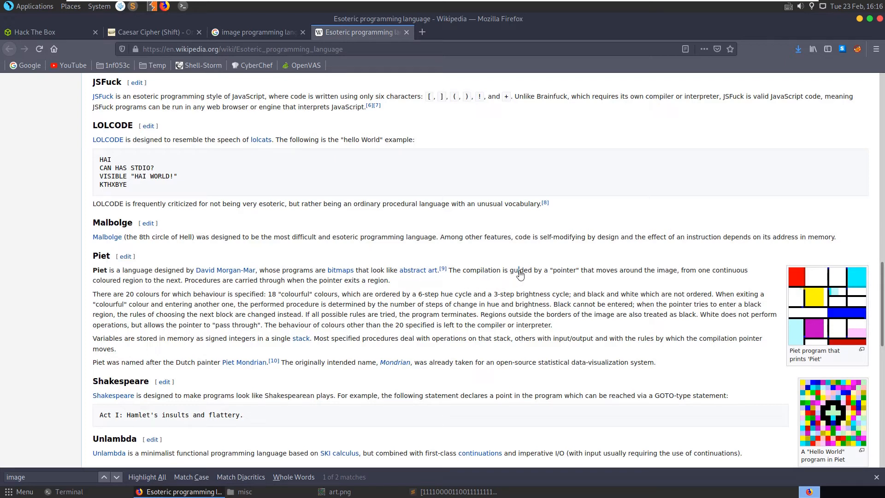
{"action": "left_click_drag", "start_coordinate": [520, 275], "coordinate": [594, 270]}
{"action": "left_click", "coordinate": [535, 269]}
{"action": "scroll", "coordinate": [804, 352], "scroll_direction": "down", "scroll_amount": 2}
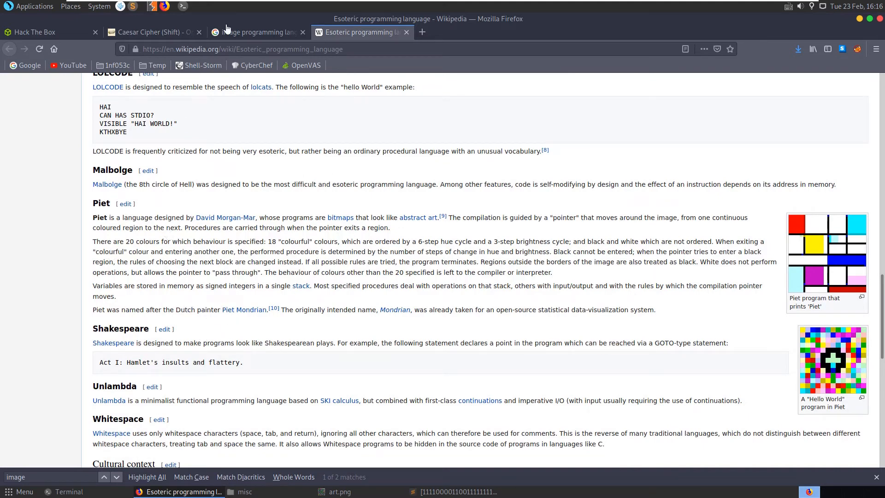
Step: Close the search results, Wikipedia and dCode tabs, leaving a blank tab
{"action": "left_click", "coordinate": [245, 49]}
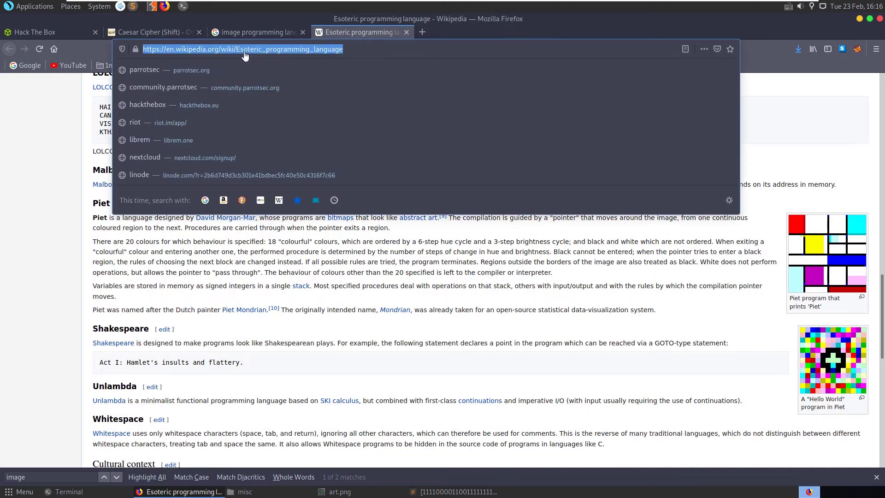
{"action": "left_click", "coordinate": [302, 32]}
{"action": "left_click", "coordinate": [302, 32]}
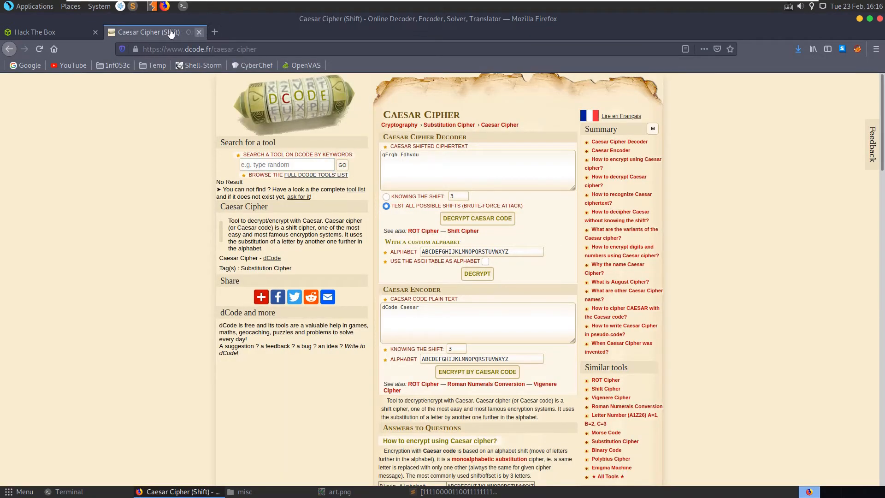
{"action": "left_click", "coordinate": [199, 32]}
Step: Search Google for 'piet programming tool' and open the Esolang and dangermouse Piet pages
{"action": "left_click", "coordinate": [111, 33]}
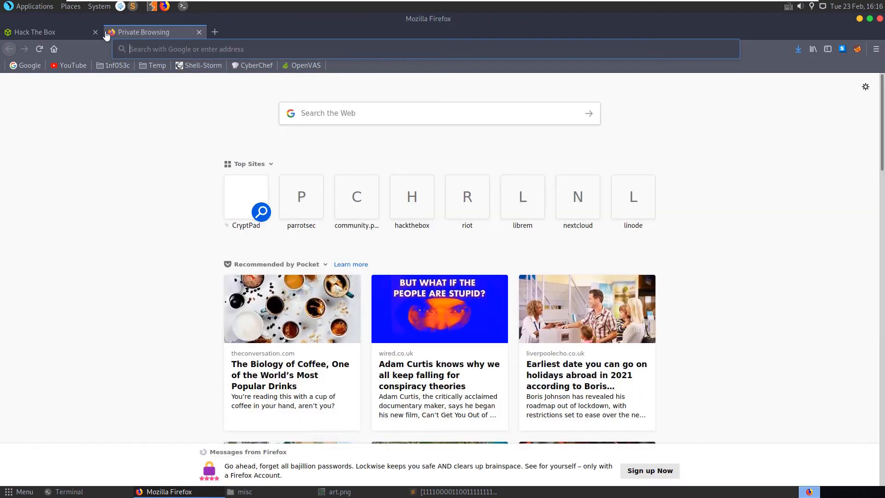
{"action": "type", "text": "piet programmi"}
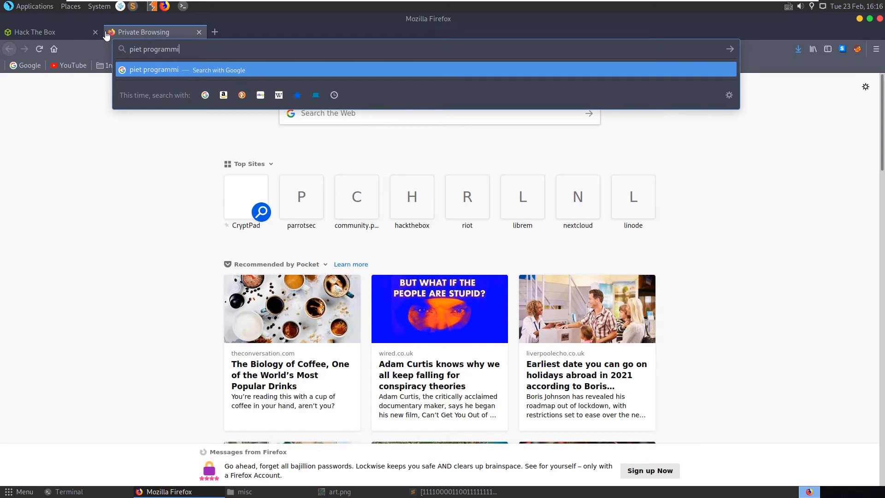
{"action": "type", "text": "ng tool"}
{"action": "key", "text": "Return"}
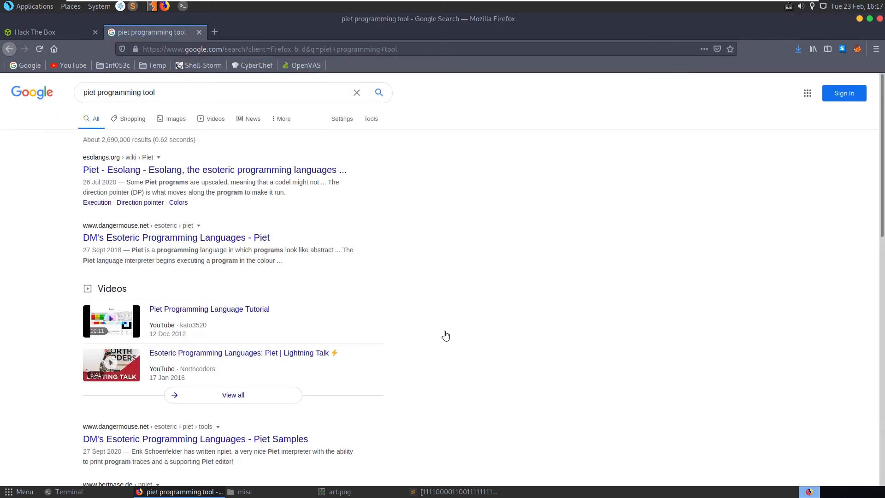
{"action": "scroll", "coordinate": [446, 336], "scroll_direction": "down", "scroll_amount": 3}
{"action": "scroll", "coordinate": [352, 196], "scroll_direction": "up", "scroll_amount": 3}
{"action": "middle_click", "coordinate": [144, 170]}
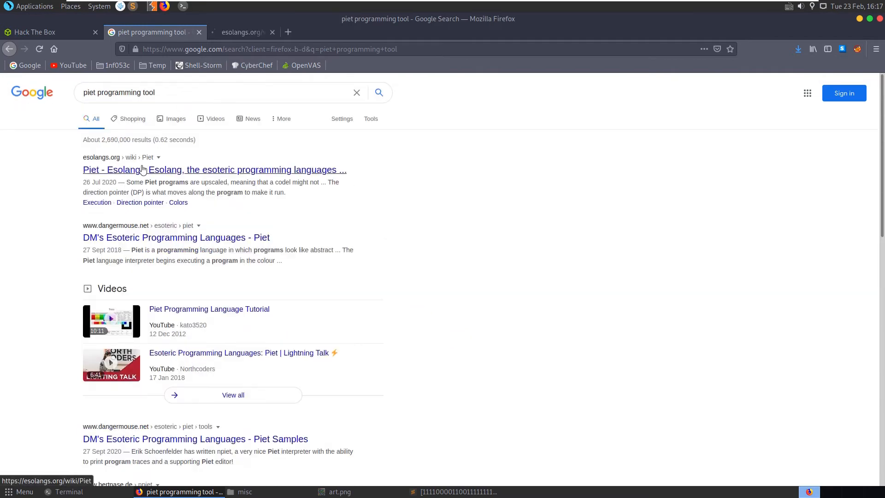
{"action": "middle_click", "coordinate": [134, 237]}
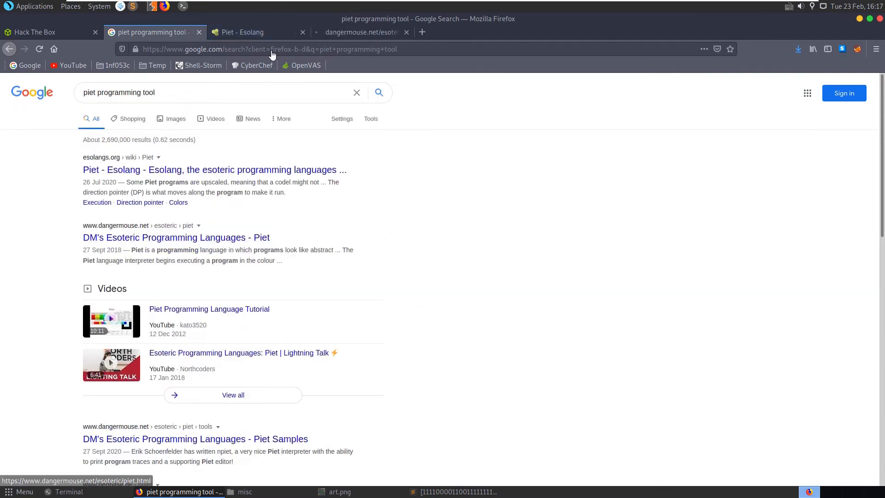
{"action": "left_click", "coordinate": [249, 32]}
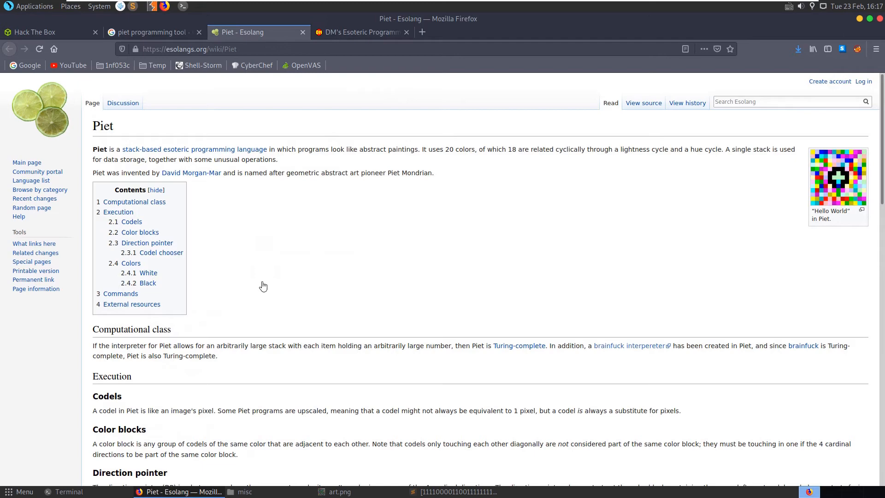
Step: Find the 'interpreter' mentions on the Esolang Piet page, then return to the results
{"action": "key", "text": "ctrl+f"}
{"action": "type", "text": "interp"}
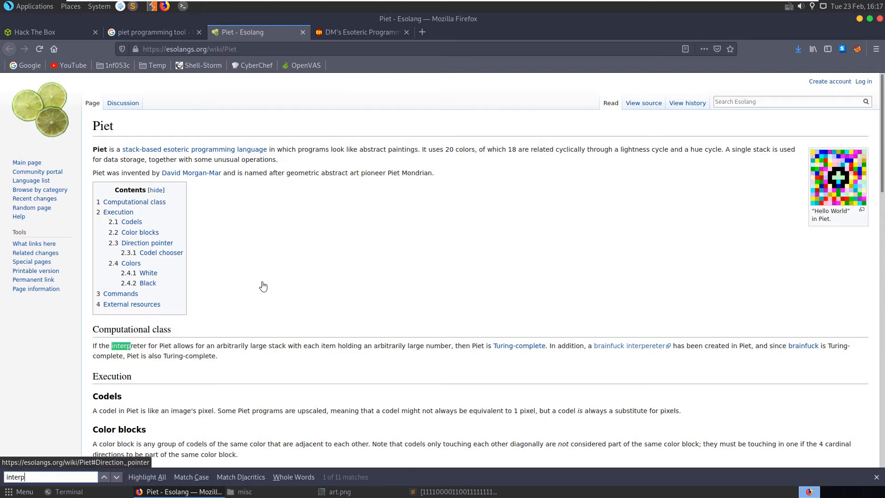
{"action": "type", "text": "reter"}
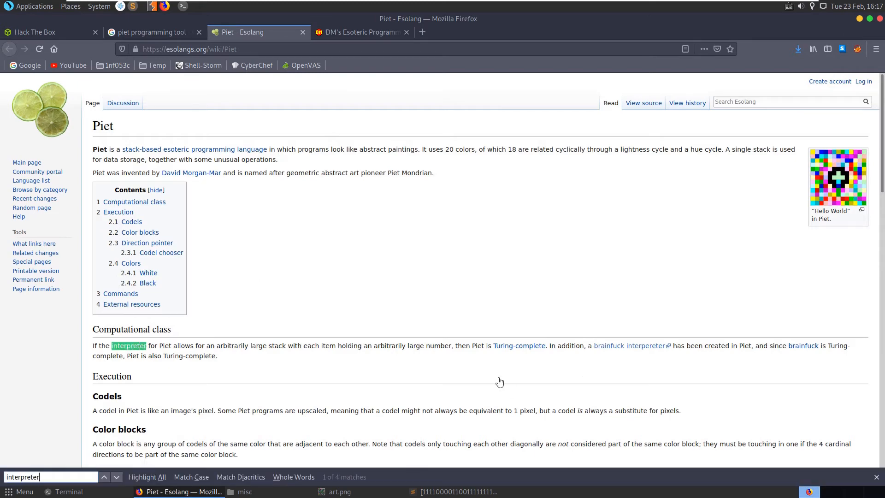
{"action": "key", "text": "Return"}
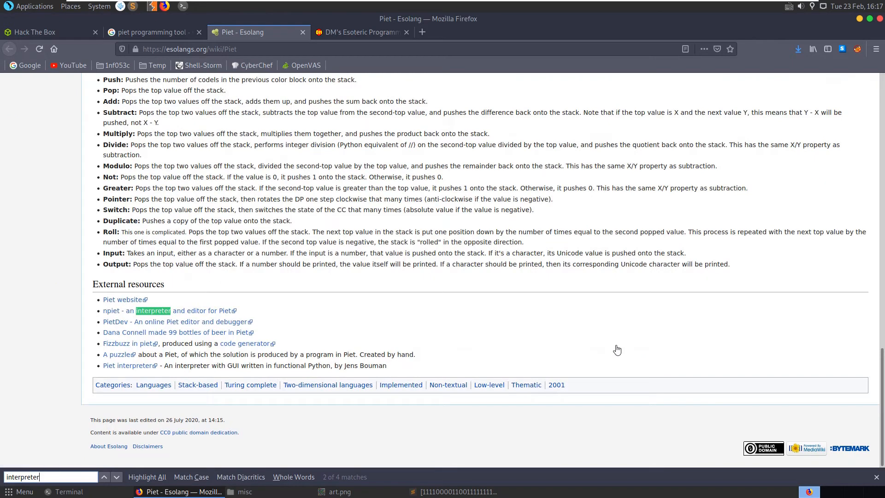
{"action": "key", "text": "Return"}
{"action": "left_click", "coordinate": [127, 33]}
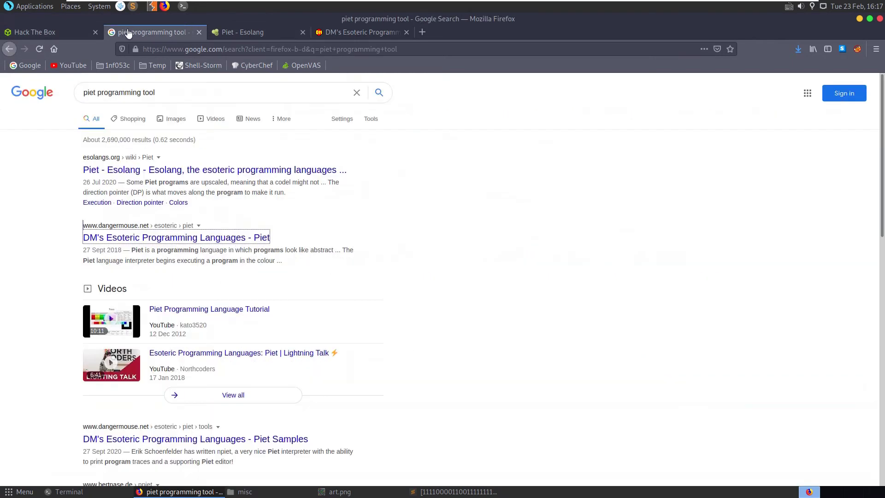
Step: Check dCode's tool search for 'piet', find no Piet tool, and close the tab
{"action": "left_click", "coordinate": [421, 32]}
{"action": "type", "text": "dcode.fr/"}
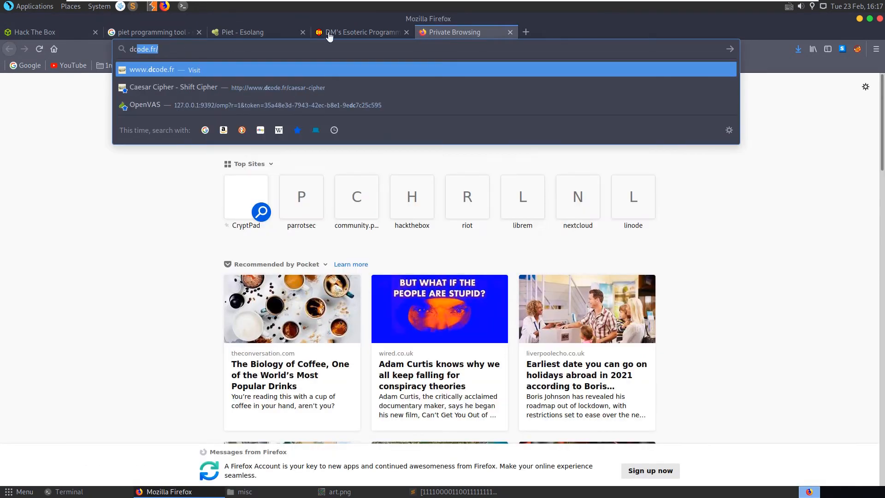
{"action": "left_click", "coordinate": [208, 88]}
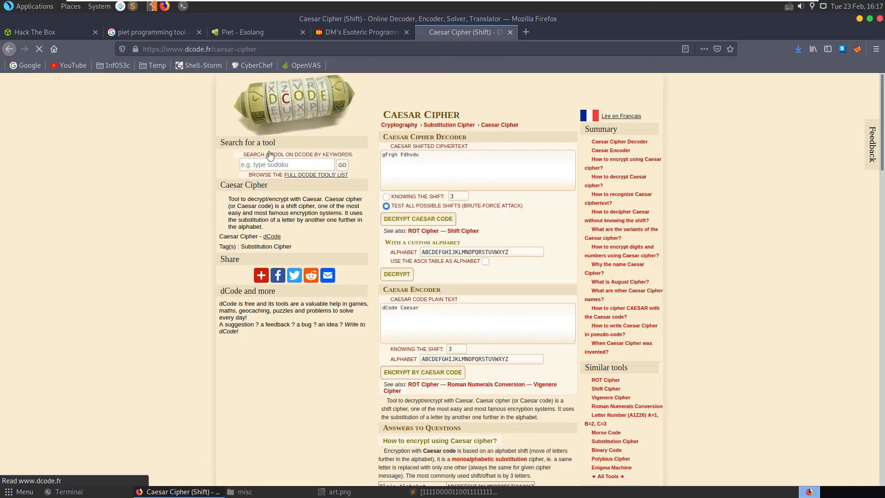
{"action": "left_click", "coordinate": [301, 166]}
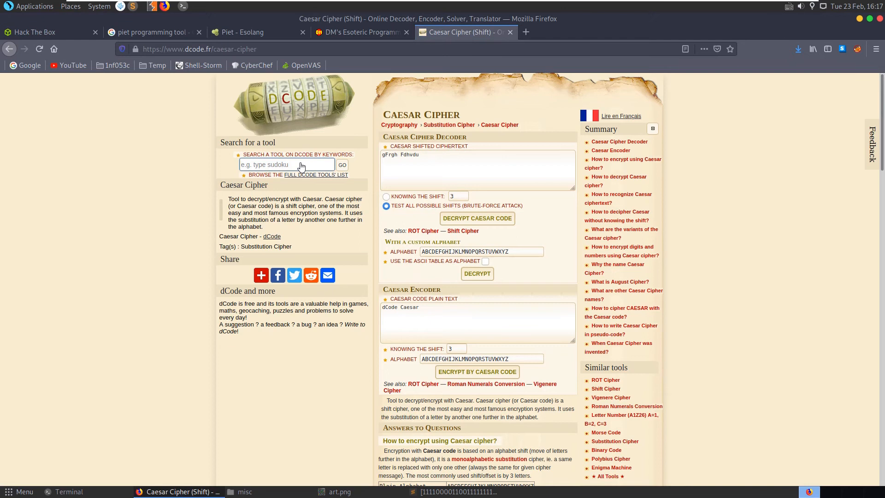
{"action": "type", "text": "piet"}
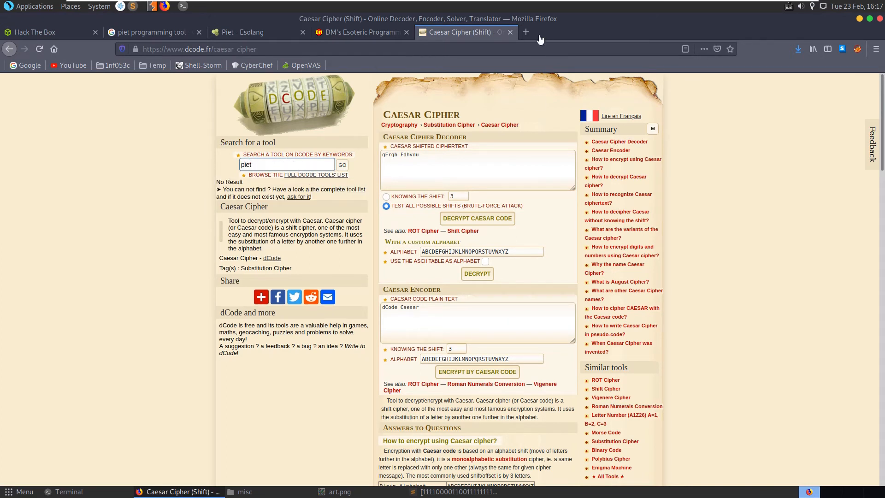
{"action": "left_click", "coordinate": [510, 33]}
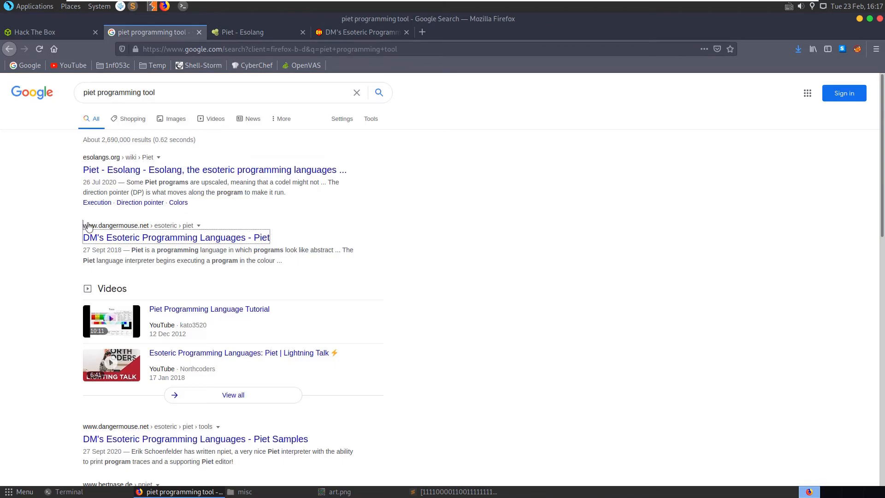
Step: Open the JensBouman Piet_interpreter GitHub repo from Esolang and select its HTTPS clone URL
{"action": "left_click", "coordinate": [242, 32]}
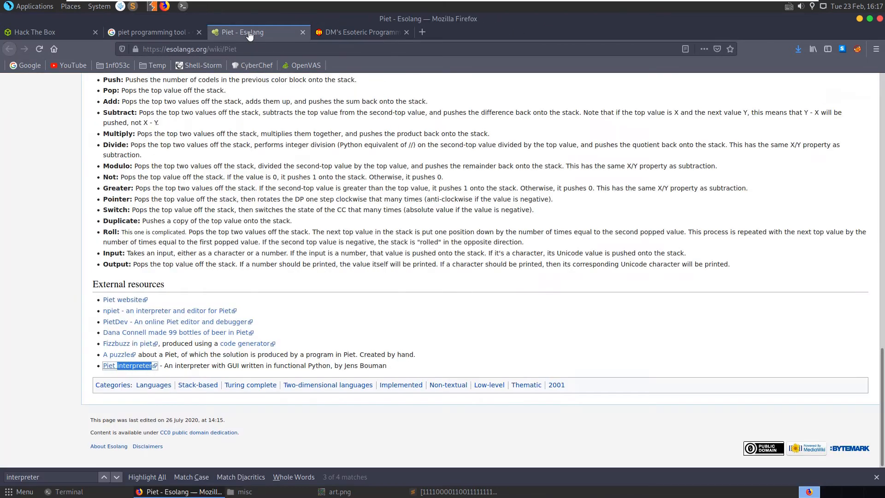
{"action": "left_click", "coordinate": [128, 367]}
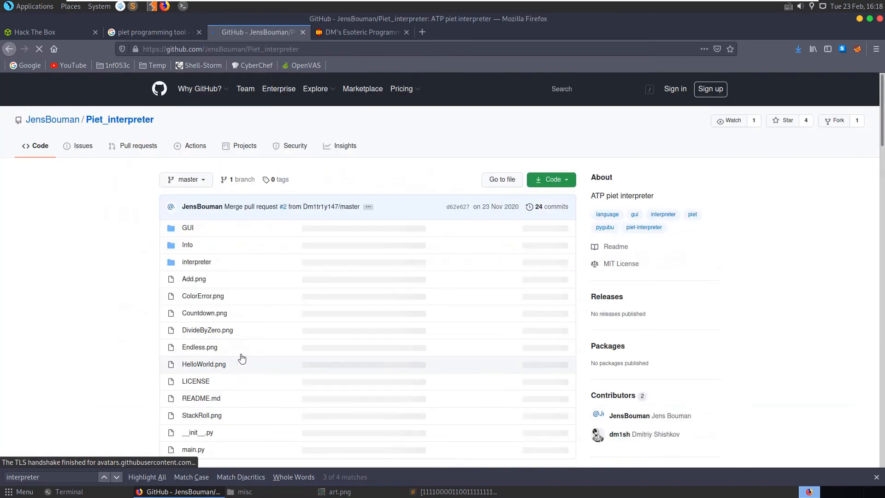
{"action": "scroll", "coordinate": [346, 277], "scroll_direction": "down", "scroll_amount": 2}
{"action": "scroll", "coordinate": [562, 215], "scroll_direction": "up", "scroll_amount": 3}
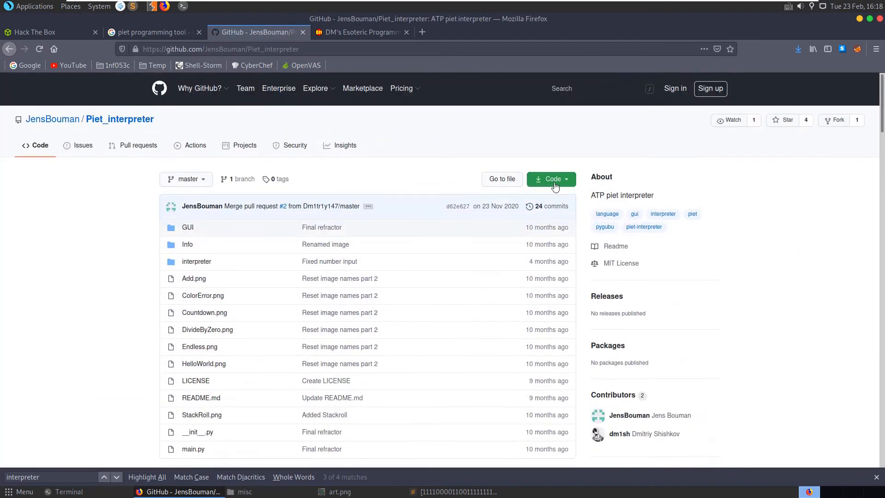
{"action": "left_click", "coordinate": [554, 180]}
{"action": "left_click", "coordinate": [518, 233]}
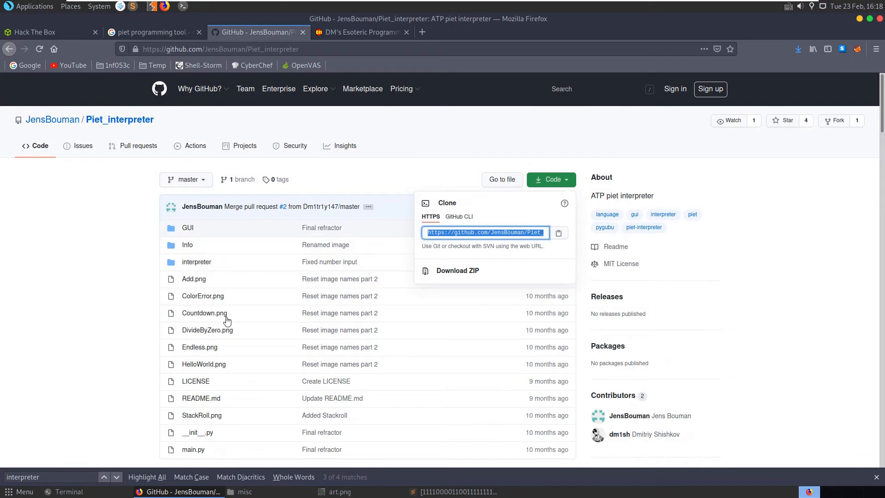
{"action": "scroll", "coordinate": [244, 325], "scroll_direction": "down", "scroll_amount": 4}
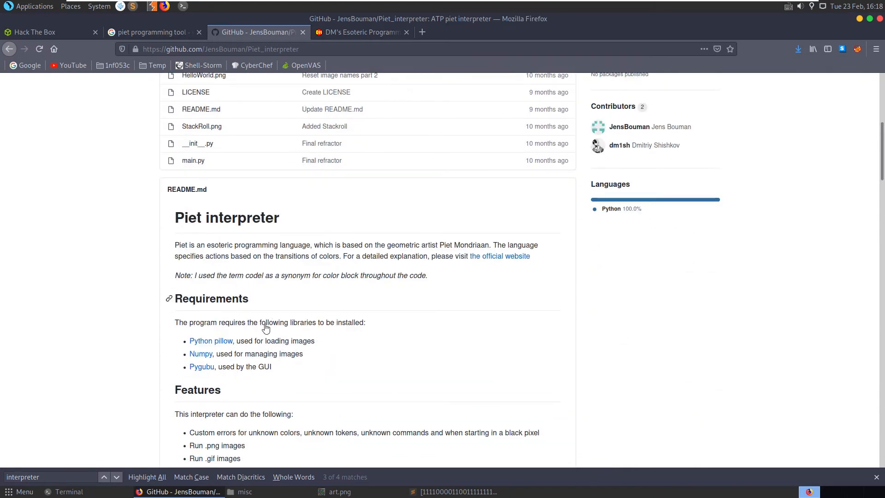
{"action": "scroll", "coordinate": [263, 329], "scroll_direction": "down", "scroll_amount": 1}
{"action": "scroll", "coordinate": [263, 329], "scroll_direction": "down", "scroll_amount": 1}
{"action": "scroll", "coordinate": [217, 308], "scroll_direction": "down", "scroll_amount": 3}
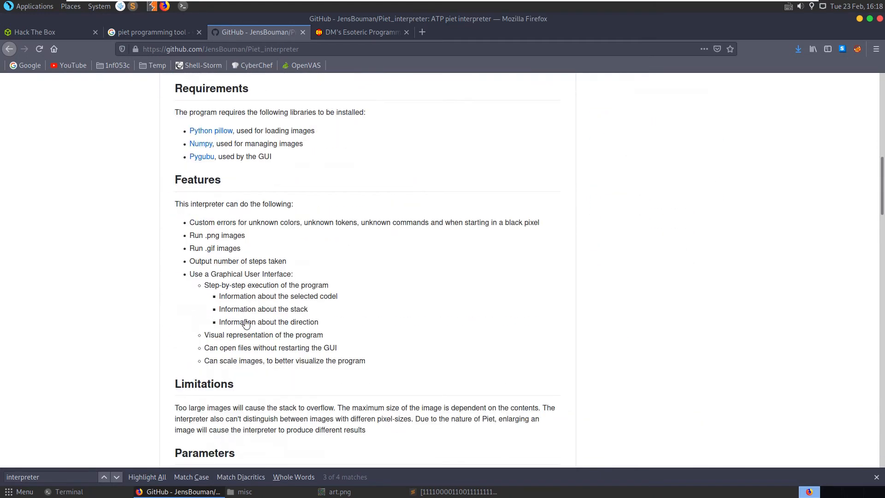
{"action": "scroll", "coordinate": [242, 325], "scroll_direction": "down", "scroll_amount": 2}
{"action": "scroll", "coordinate": [277, 318], "scroll_direction": "down", "scroll_amount": 4}
{"action": "scroll", "coordinate": [366, 338], "scroll_direction": "down", "scroll_amount": 3}
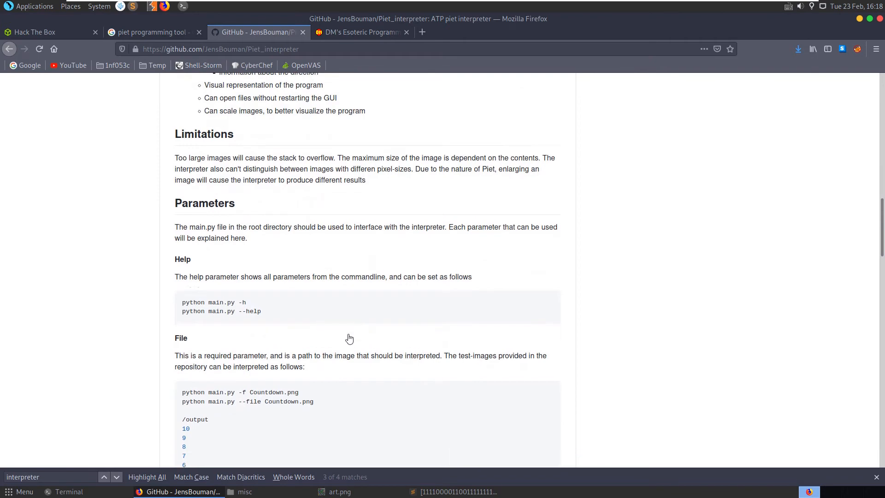
{"action": "scroll", "coordinate": [372, 345], "scroll_direction": "down", "scroll_amount": 3}
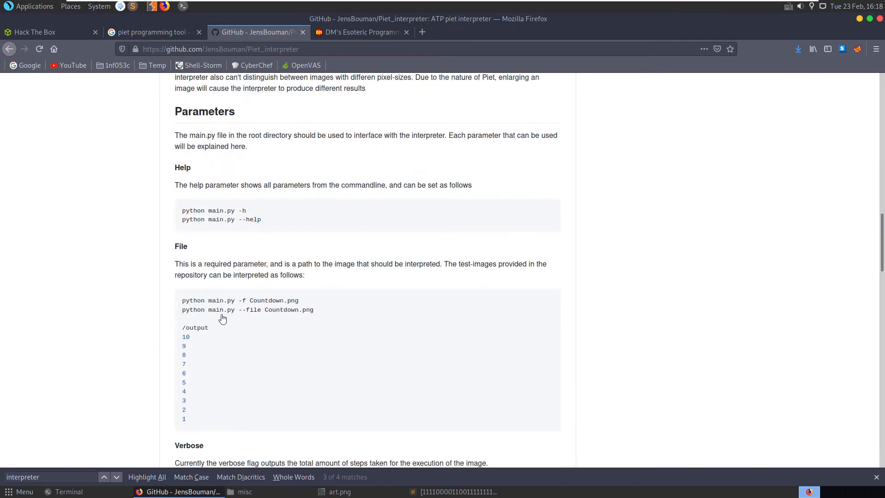
{"action": "scroll", "coordinate": [222, 318], "scroll_direction": "down", "scroll_amount": 3}
{"action": "scroll", "coordinate": [237, 319], "scroll_direction": "down", "scroll_amount": 3}
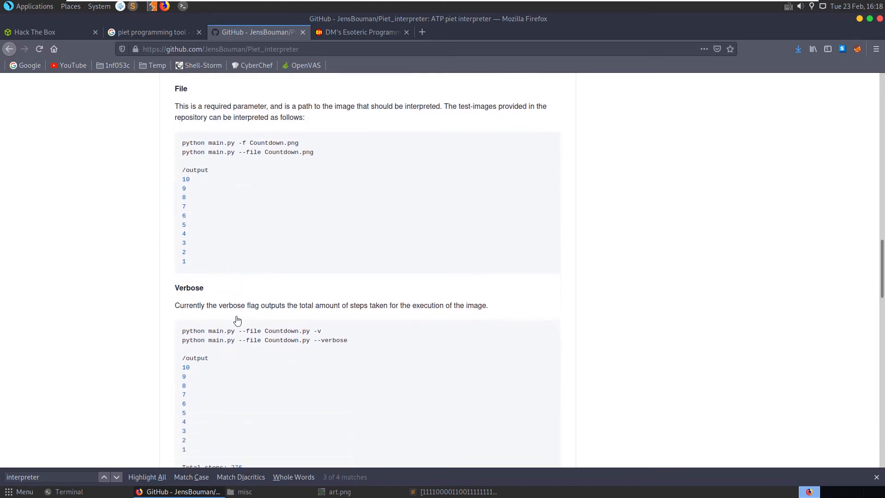
{"action": "scroll", "coordinate": [242, 318], "scroll_direction": "down", "scroll_amount": 3}
{"action": "scroll", "coordinate": [249, 317], "scroll_direction": "down", "scroll_amount": 3}
{"action": "scroll", "coordinate": [257, 316], "scroll_direction": "down", "scroll_amount": 3}
{"action": "scroll", "coordinate": [258, 316], "scroll_direction": "down", "scroll_amount": 3}
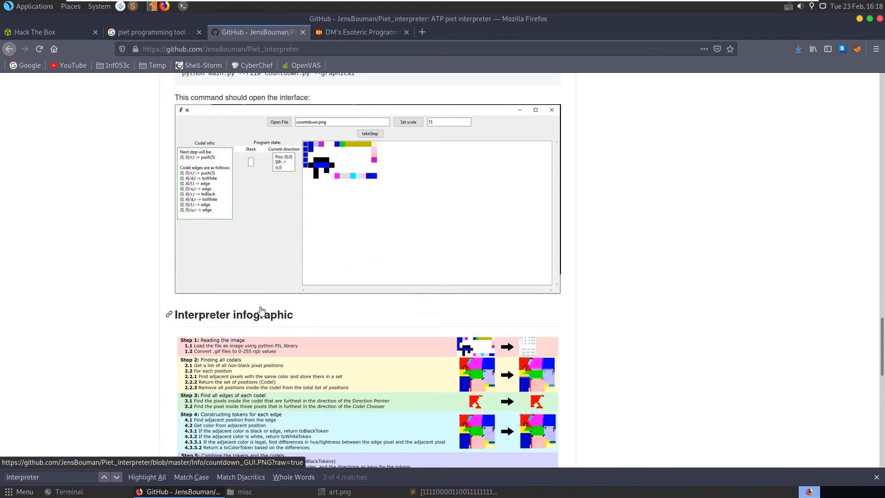
{"action": "scroll", "coordinate": [257, 315], "scroll_direction": "down", "scroll_amount": 3}
{"action": "scroll", "coordinate": [258, 315], "scroll_direction": "down", "scroll_amount": 2}
Step: Git clone the Piet_interpreter repository and move into its folder
{"action": "left_click", "coordinate": [184, 492]}
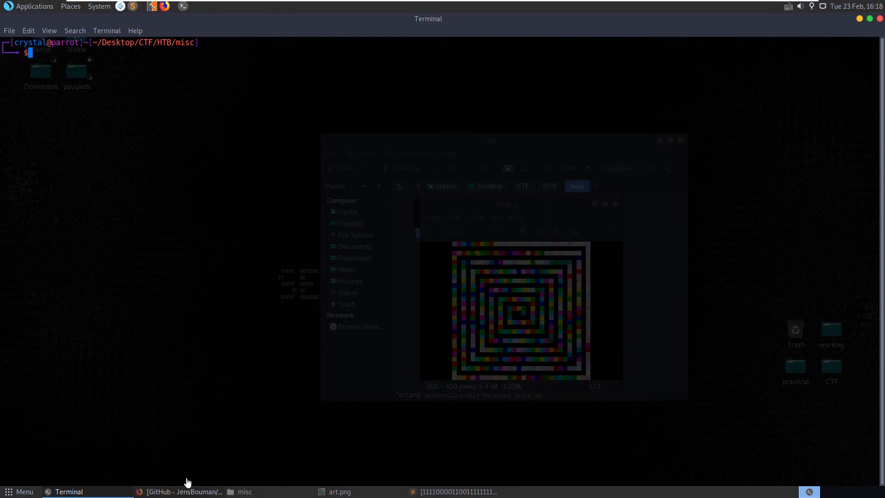
{"action": "type", "text": "git clone"}
{"action": "type", "text": "https://github.com/JensBouman/Piet_interpreter.git"}
{"action": "key", "text": "Return"}
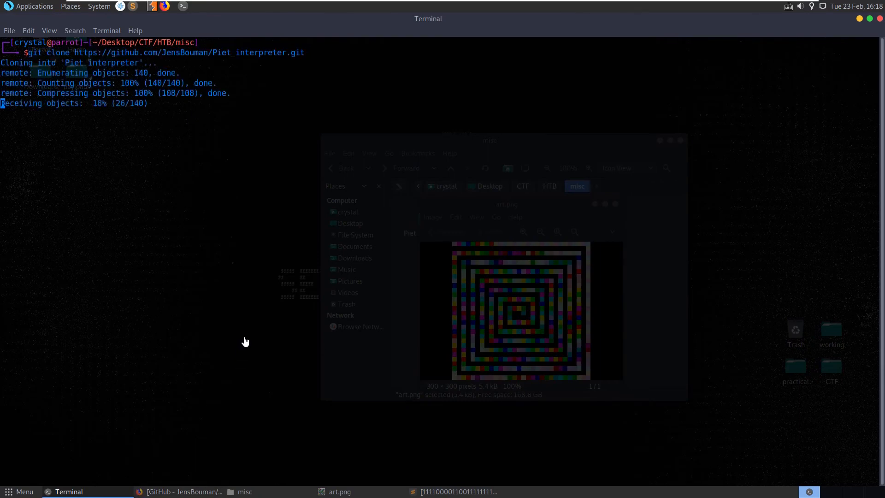
{"action": "type", "text": "d P"}
{"action": "key", "text": "Tab"}
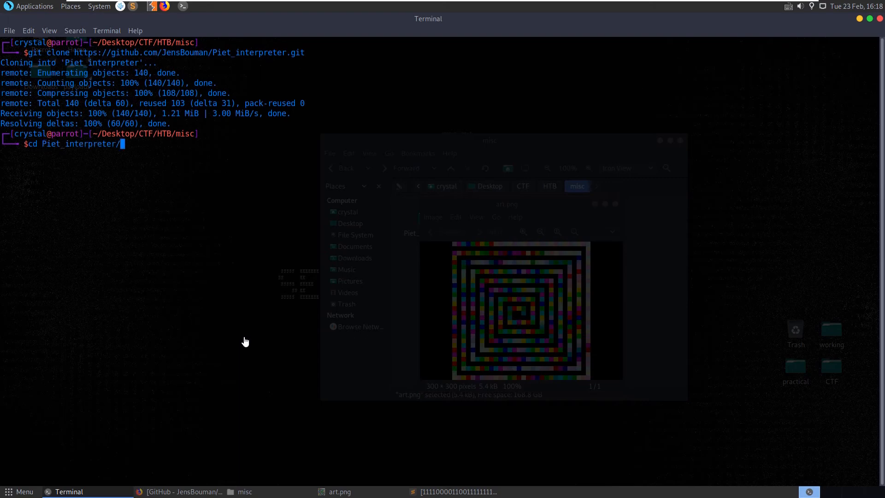
{"action": "key", "text": "Return"}
{"action": "key", "text": "ctrl+l"}
{"action": "type", "text": "sou"}
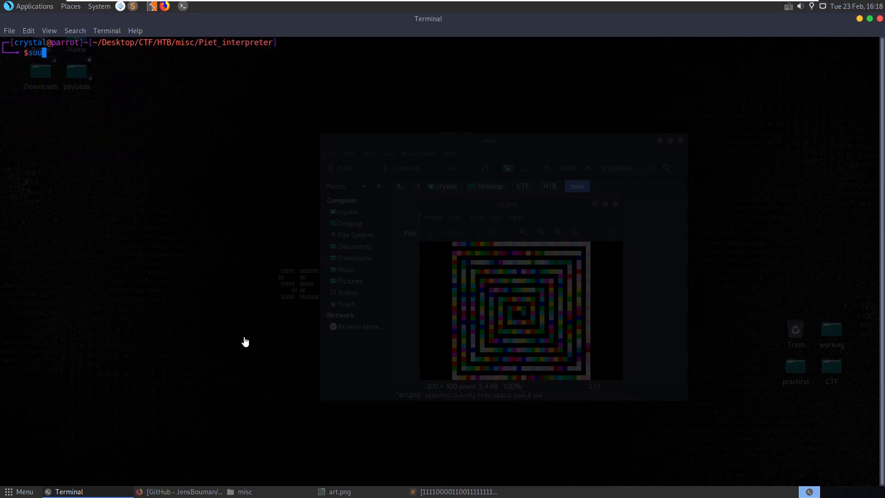
{"action": "type", "text": "rce pyenv"}
Step: Activate pyenv3, list the repo files, and run python main.py, which fails on missing numpy
{"action": "left_click", "coordinate": [201, 491]}
{"action": "scroll", "coordinate": [252, 214], "scroll_direction": "up", "scroll_amount": 5}
{"action": "scroll", "coordinate": [242, 207], "scroll_direction": "up", "scroll_amount": 8}
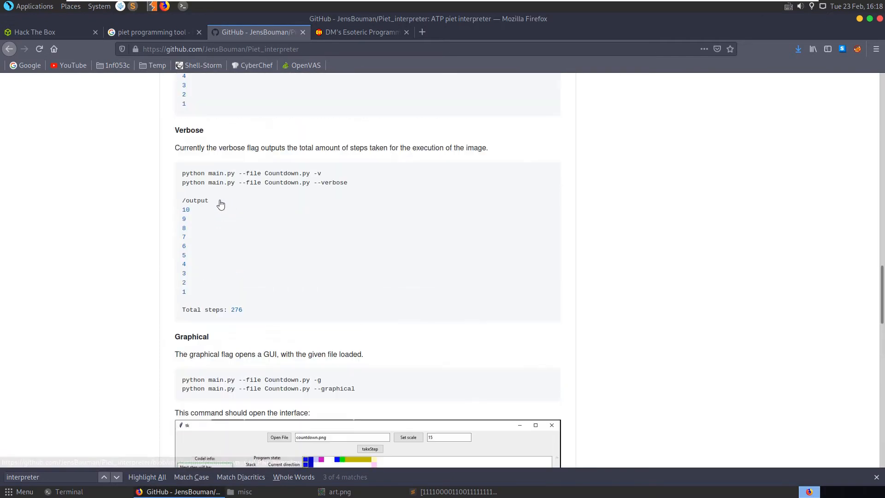
{"action": "scroll", "coordinate": [214, 201], "scroll_direction": "up", "scroll_amount": 8}
{"action": "scroll", "coordinate": [201, 197], "scroll_direction": "up", "scroll_amount": 5}
{"action": "scroll", "coordinate": [199, 197], "scroll_direction": "up", "scroll_amount": 5}
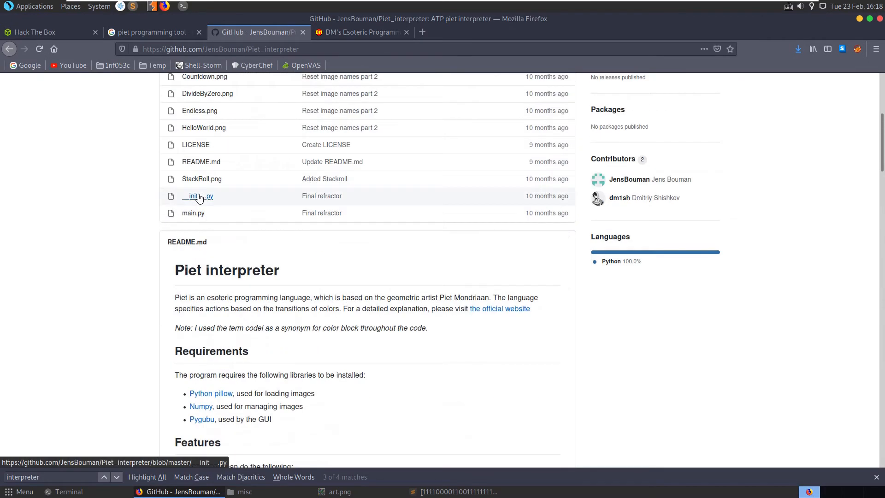
{"action": "scroll", "coordinate": [199, 199], "scroll_direction": "up", "scroll_amount": 3}
{"action": "left_click", "coordinate": [69, 491]}
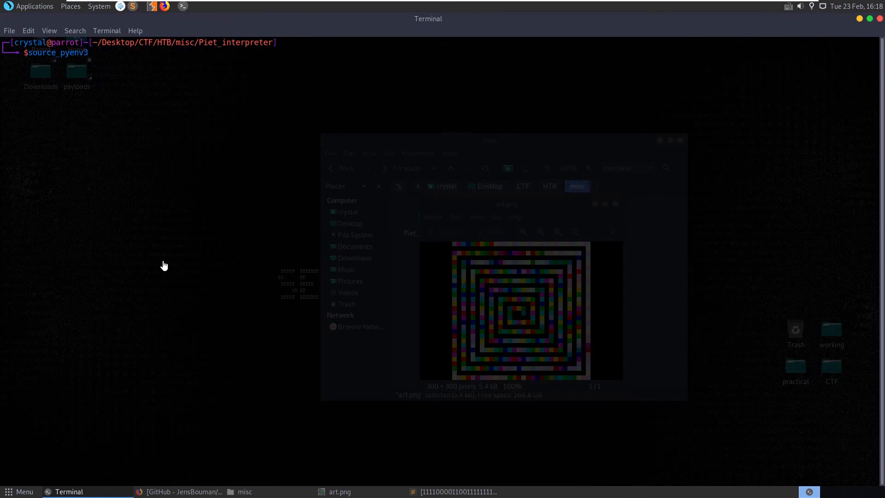
{"action": "key", "text": "Return"}
{"action": "type", "text": "ls"}
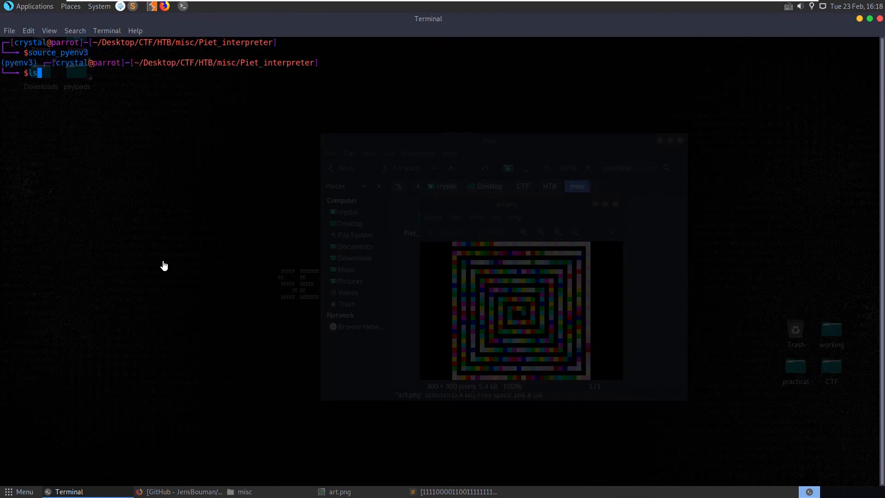
{"action": "key", "text": "Return"}
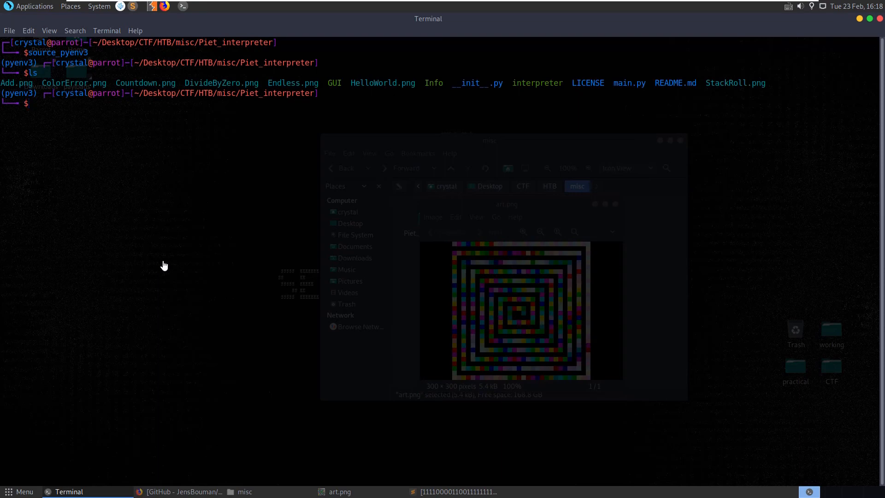
{"action": "type", "text": "pytho"}
{"action": "key", "text": "BackSpace"}
{"action": "key", "text": "BackSpace"}
{"action": "key", "text": "BackSpace"}
{"action": "type", "text": "python main.py"}
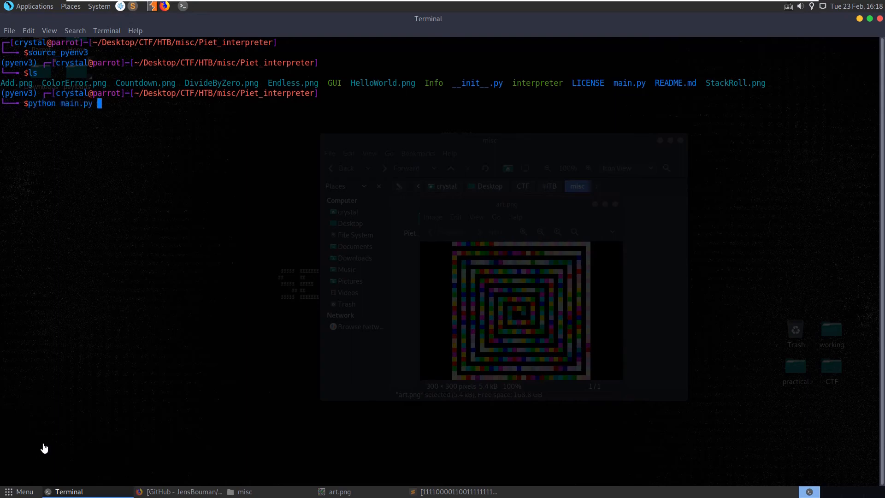
{"action": "key", "text": "Return"}
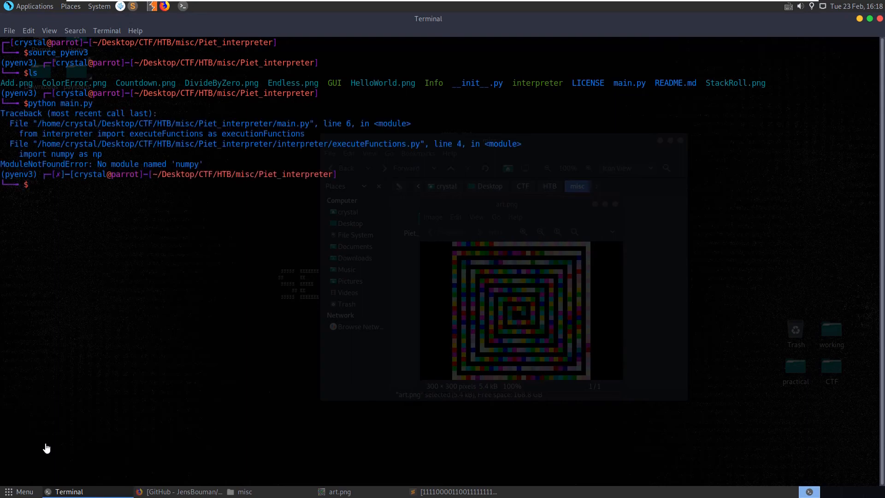
{"action": "type", "text": "pip install nump"}
{"action": "type", "text": "y"}
Step: Pip install numpy and rerun main.py, which now fails on another module
{"action": "key", "text": "Return"}
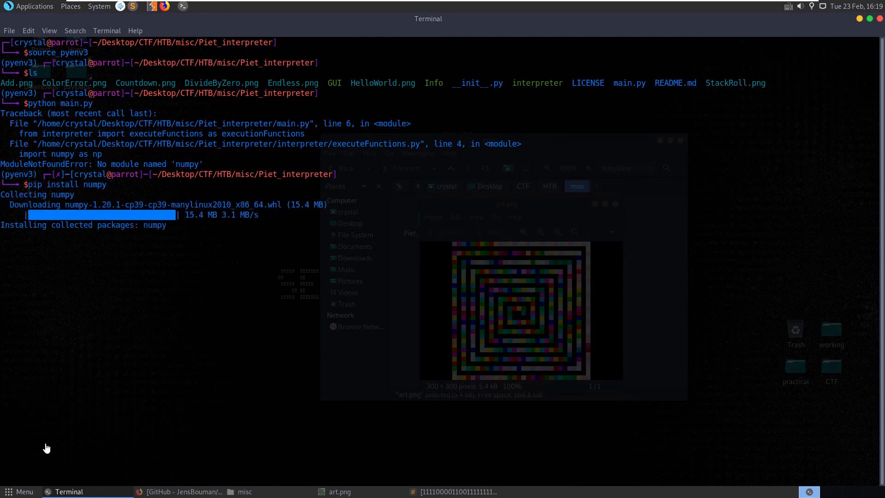
{"action": "key", "text": "Up"}
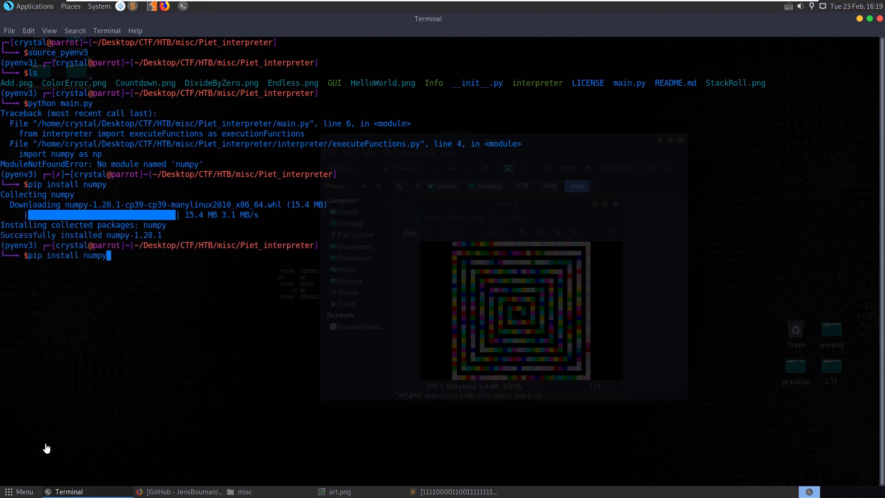
{"action": "key", "text": "Up"}
{"action": "key", "text": "Return"}
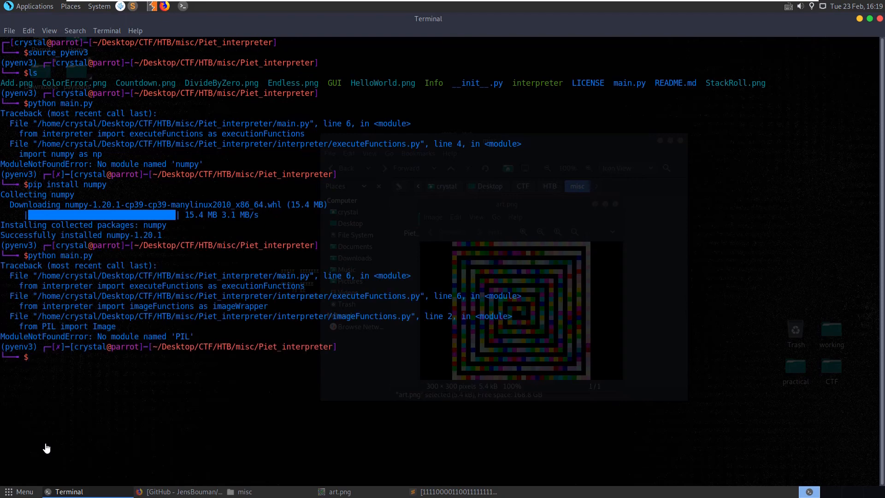
{"action": "type", "text": "pip install "}
{"action": "type", "text": "PIL"}
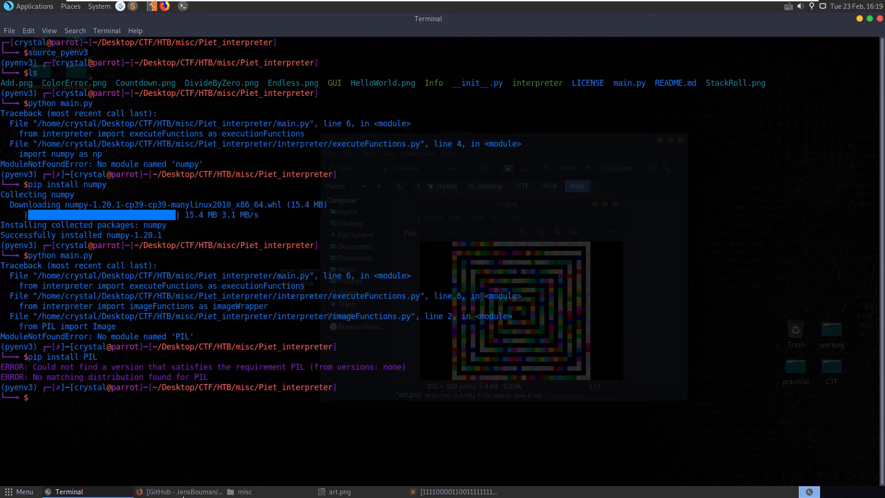
Step: Check the README requirements and pip install pillow instead of PIL
{"action": "left_click", "coordinate": [184, 491]}
{"action": "scroll", "coordinate": [205, 359], "scroll_direction": "down", "scroll_amount": 5}
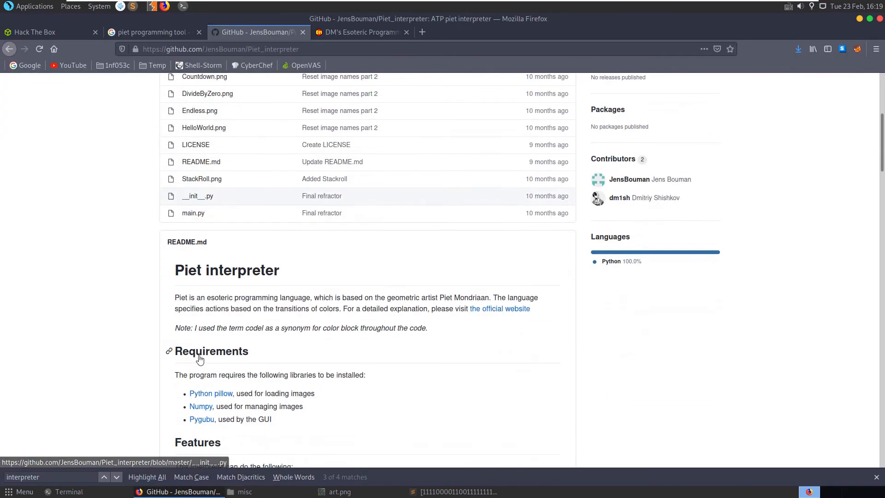
{"action": "scroll", "coordinate": [222, 387], "scroll_direction": "down", "scroll_amount": 1}
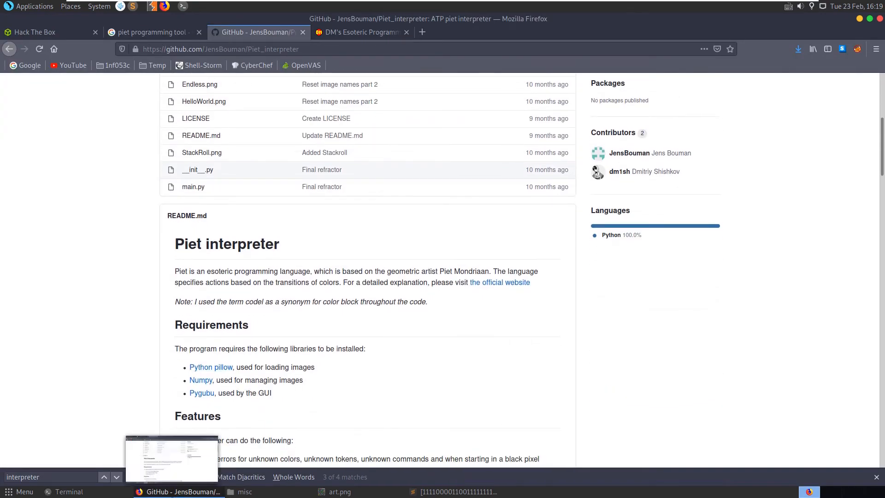
{"action": "left_click", "coordinate": [174, 493]}
{"action": "key", "text": "Up"}
{"action": "key", "text": "BackSpace"}
{"action": "key", "text": "BackSpace"}
{"action": "key", "text": "BackSpace"}
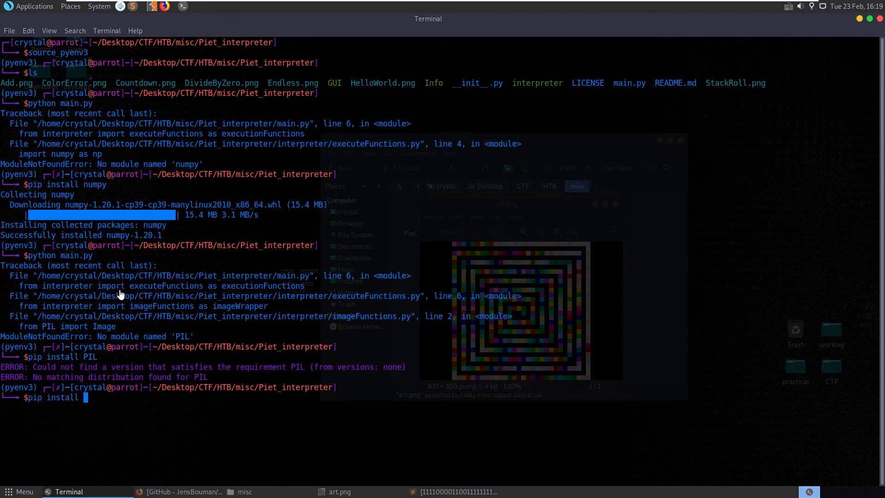
{"action": "type", "text": "pillow"}
{"action": "key", "text": "Return"}
Step: Pip install pygubu and rerun main.py, which prints its usage needing a -f file argument
{"action": "left_click", "coordinate": [68, 492]}
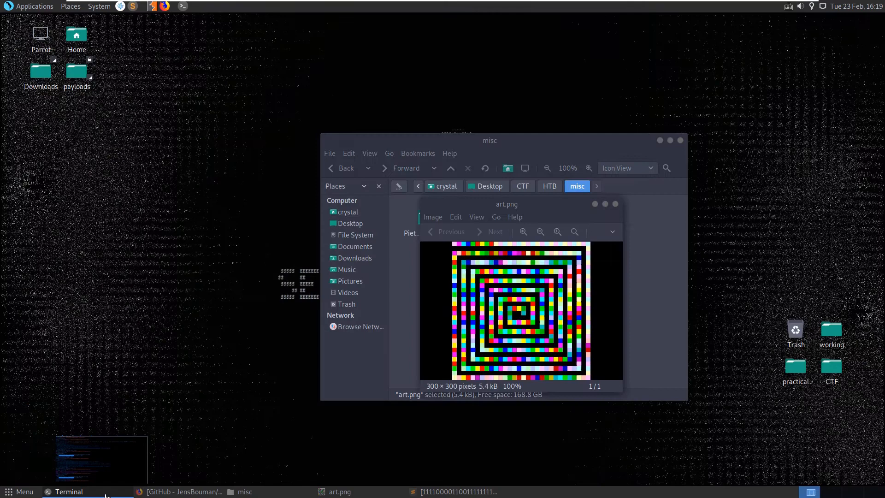
{"action": "left_click", "coordinate": [68, 492]}
{"action": "left_click", "coordinate": [182, 492]}
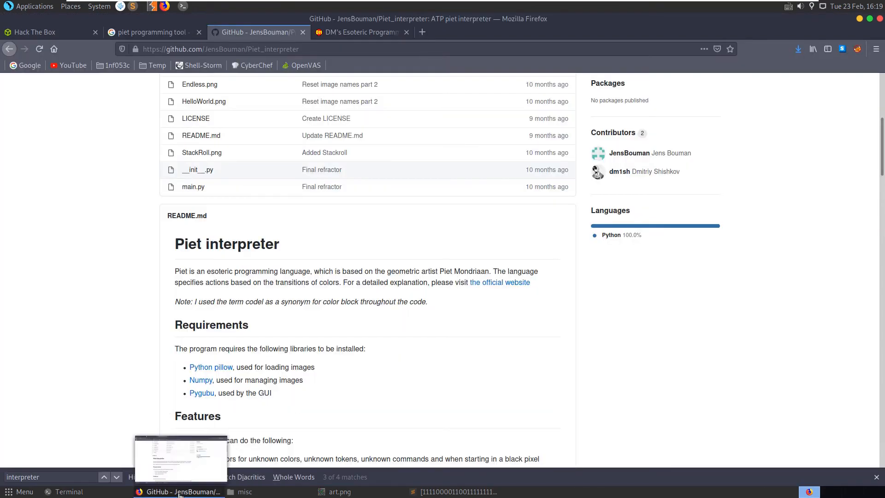
{"action": "left_click", "coordinate": [181, 492]}
{"action": "type", "text": "ygubu"}
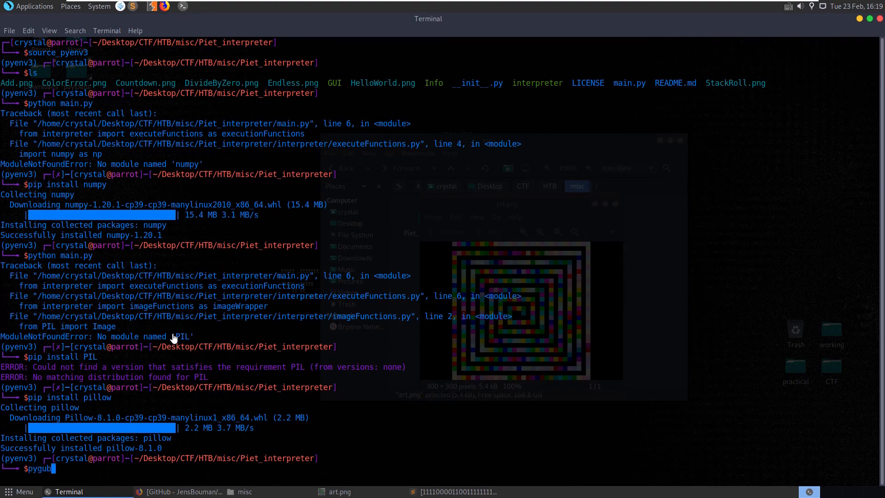
{"action": "key", "text": "Return"}
{"action": "key", "text": "Up"}
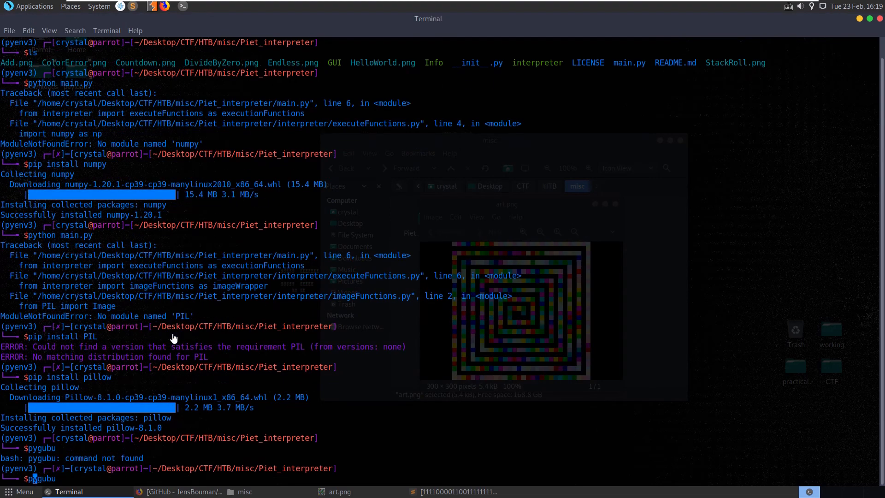
{"action": "type", "text": "pin insta"}
{"action": "type", "text": "ll"}
{"action": "key", "text": "Return"}
{"action": "type", "text": "py"}
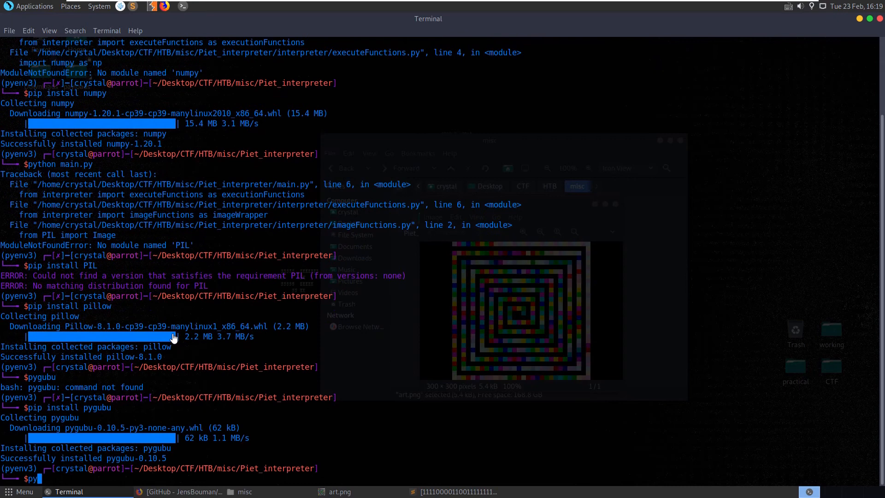
{"action": "type", "text": "thon main.py"}
{"action": "key", "text": "Return"}
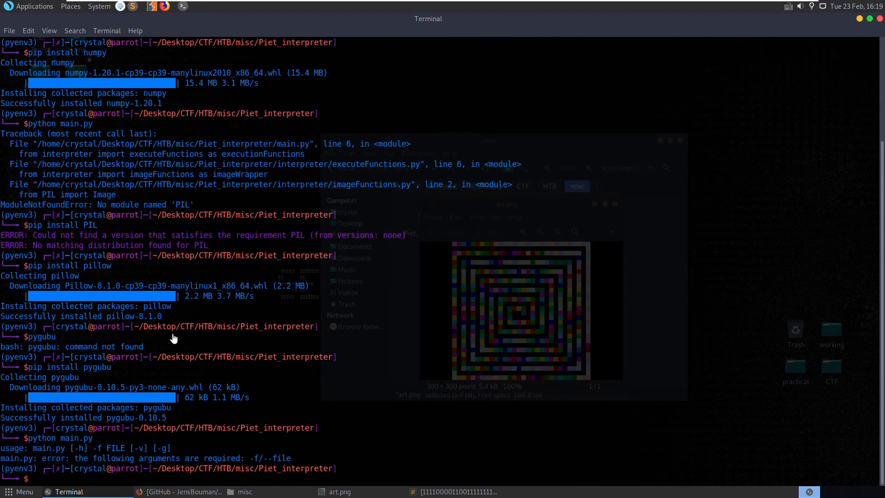
Step: Run python main.py -f ../../misc/art.png, tab-completing the image path
{"action": "key", "text": "Up"}
{"action": "type", "text": "-f "}
{"action": "type", "text": "../P"}
{"action": "key", "text": "Tab"}
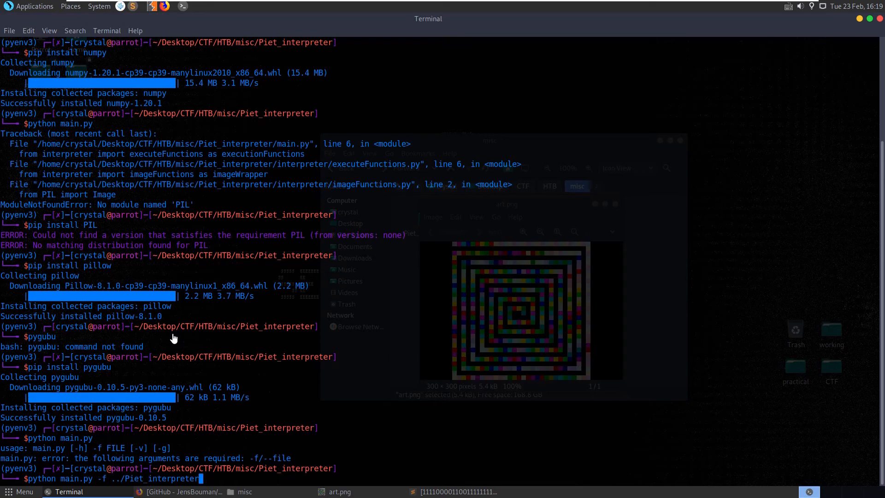
{"action": "key", "text": "BackSpace"}
{"action": "key", "text": "BackSpace"}
{"action": "key", "text": "BackSpace"}
{"action": "type", "text": "./"}
{"action": "key", "text": "Tab"}
{"action": "key", "text": "Tab"}
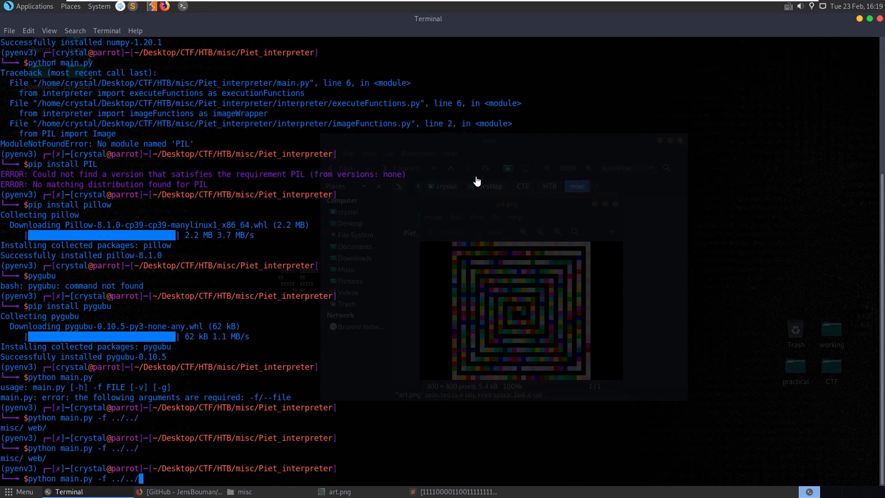
{"action": "key", "text": "Tab"}
{"action": "key", "text": "Tab"}
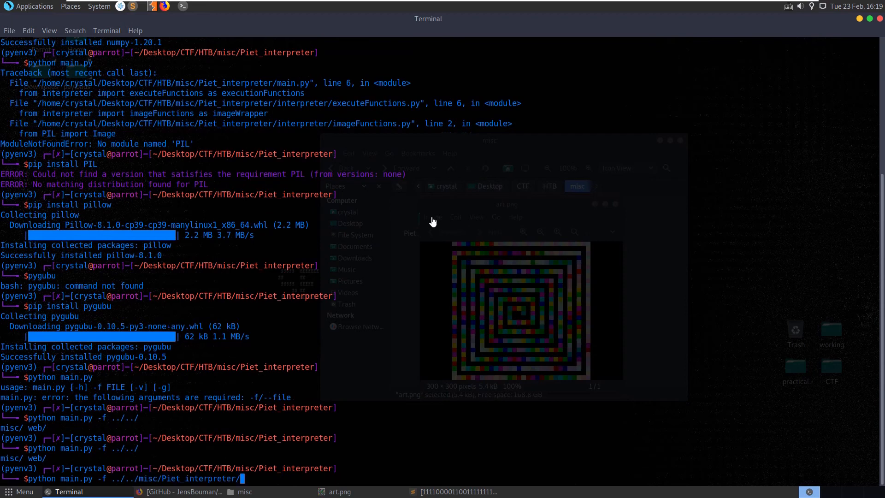
{"action": "key", "text": "BackSpace"}
{"action": "key", "text": "BackSpace"}
{"action": "key", "text": "BackSpace"}
{"action": "key", "text": "BackSpace"}
{"action": "key", "text": "BackSpace"}
{"action": "key", "text": "BackSpace"}
{"action": "key", "text": "BackSpace"}
{"action": "type", "text": "a"}
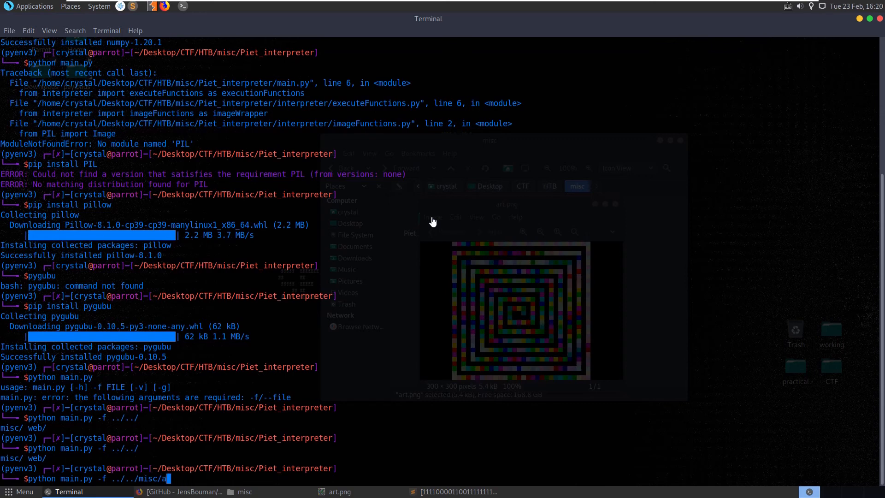
{"action": "type", "text": "rt.png"}
{"action": "key", "text": "Return"}
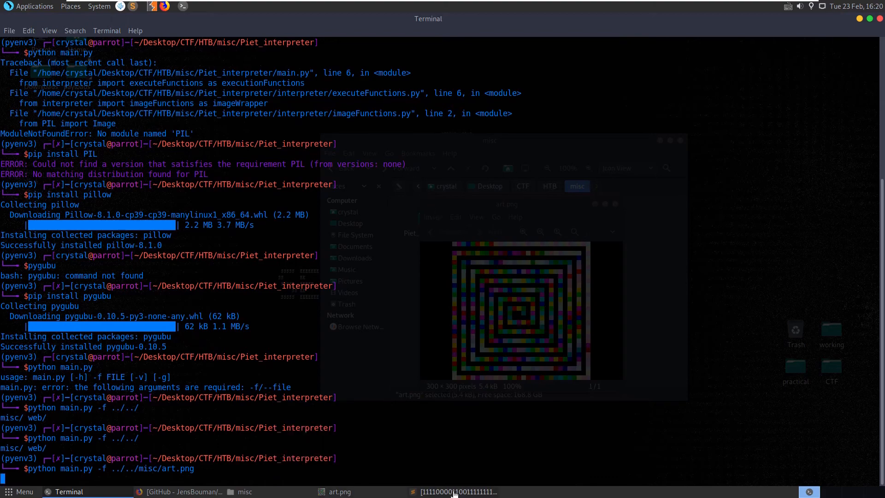
{"action": "left_click", "coordinate": [180, 492]}
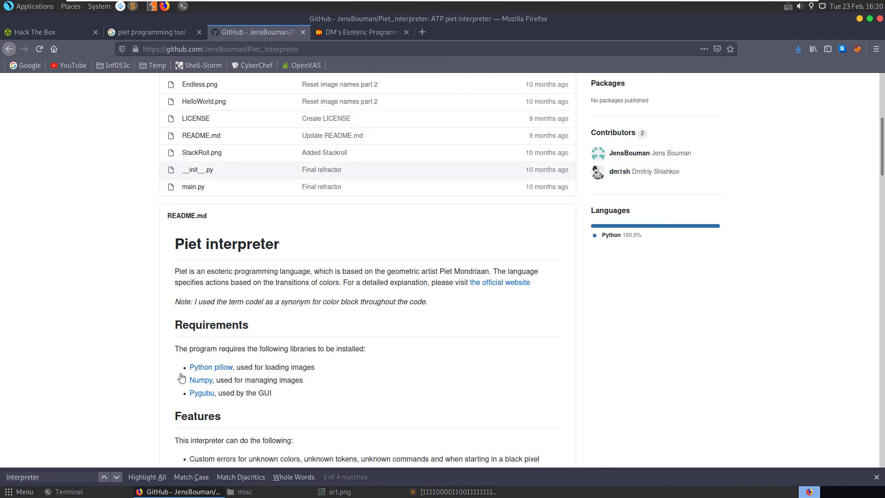
{"action": "scroll", "coordinate": [208, 357], "scroll_direction": "down", "scroll_amount": 3}
{"action": "scroll", "coordinate": [270, 346], "scroll_direction": "down", "scroll_amount": 4}
{"action": "scroll", "coordinate": [279, 352], "scroll_direction": "down", "scroll_amount": 4}
{"action": "scroll", "coordinate": [279, 353], "scroll_direction": "down", "scroll_amount": 4}
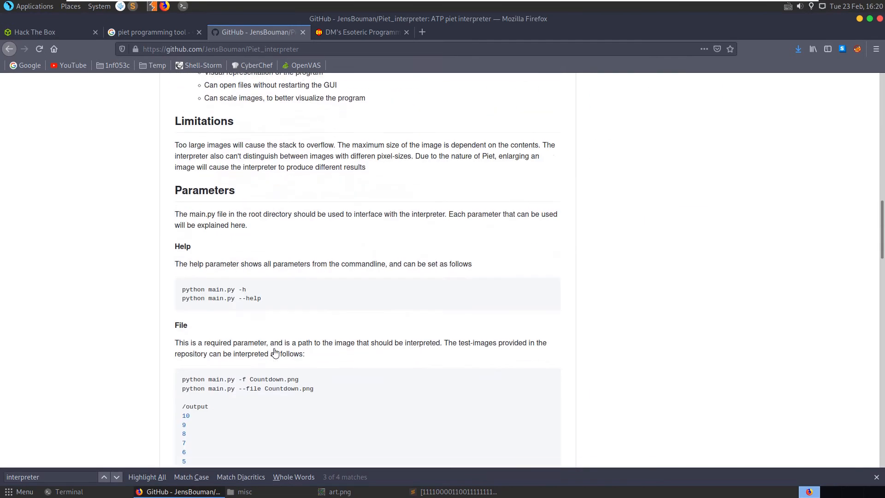
{"action": "scroll", "coordinate": [290, 347], "scroll_direction": "down", "scroll_amount": 2}
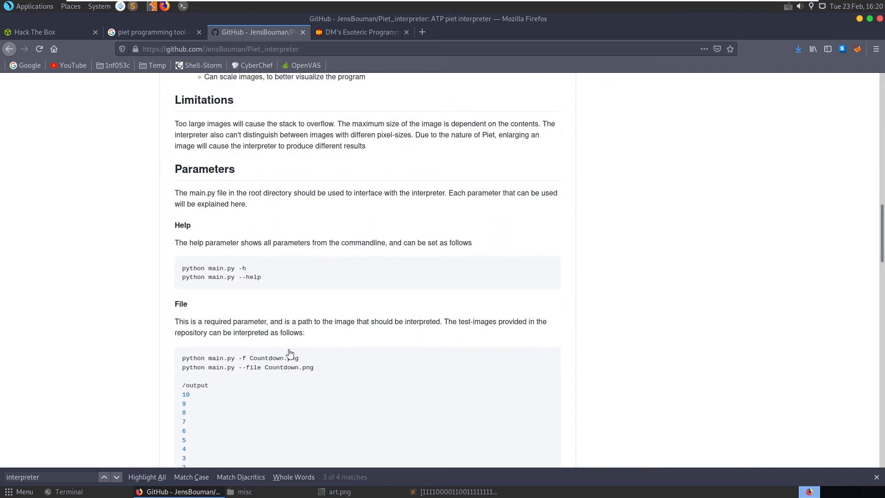
{"action": "scroll", "coordinate": [290, 332], "scroll_direction": "down", "scroll_amount": 3}
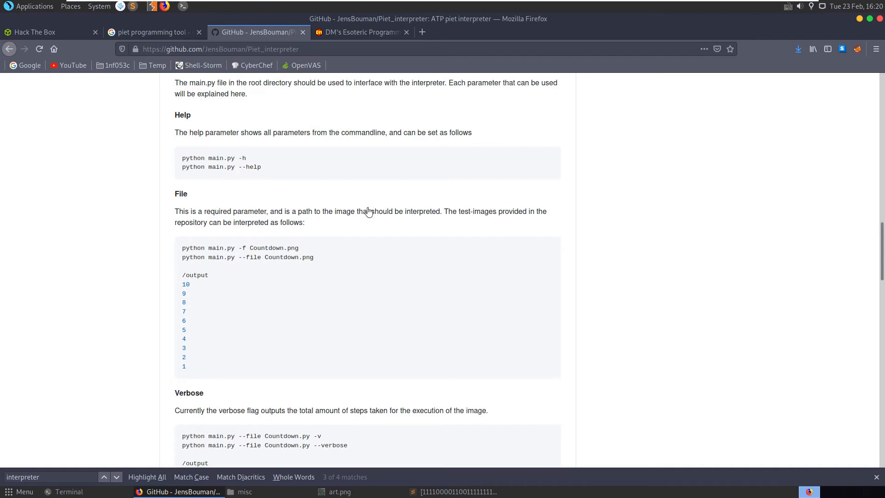
{"action": "scroll", "coordinate": [373, 221], "scroll_direction": "down", "scroll_amount": 3}
{"action": "scroll", "coordinate": [346, 229], "scroll_direction": "down", "scroll_amount": 3}
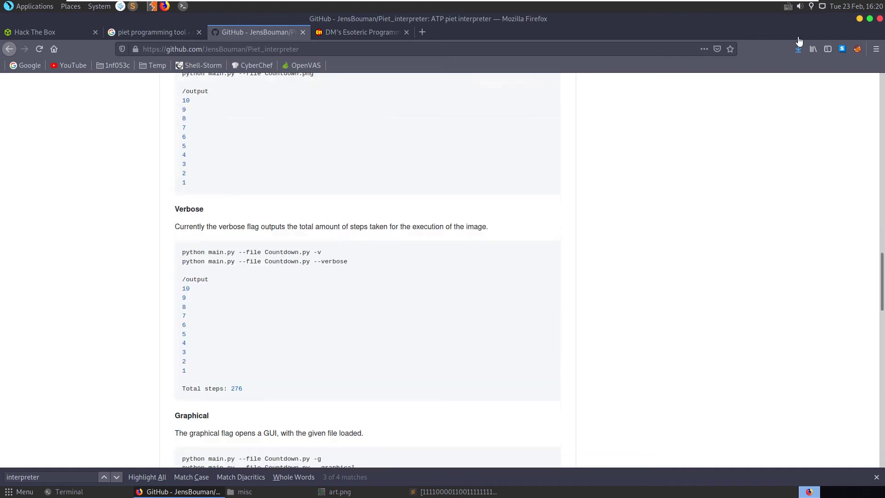
{"action": "left_click", "coordinate": [859, 19]}
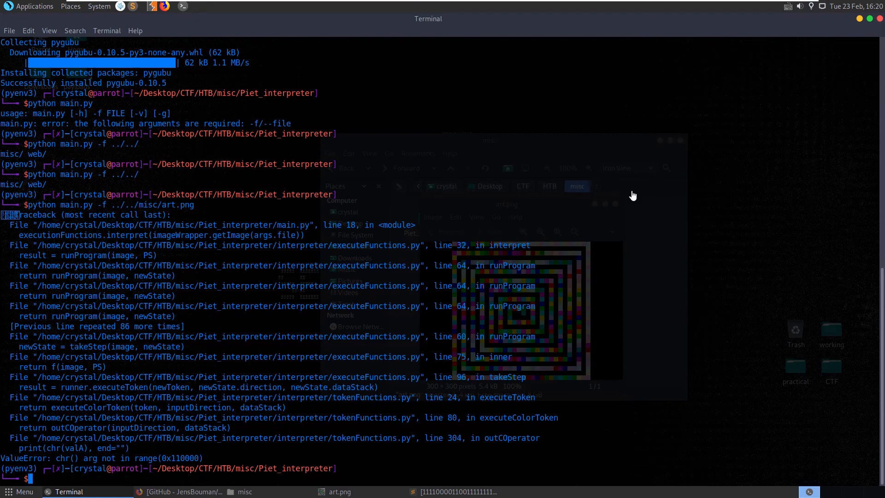
Step: Rerun the interpreter with --verbose and Ctrl+C the runaway recursion
{"action": "key", "text": "Up"}
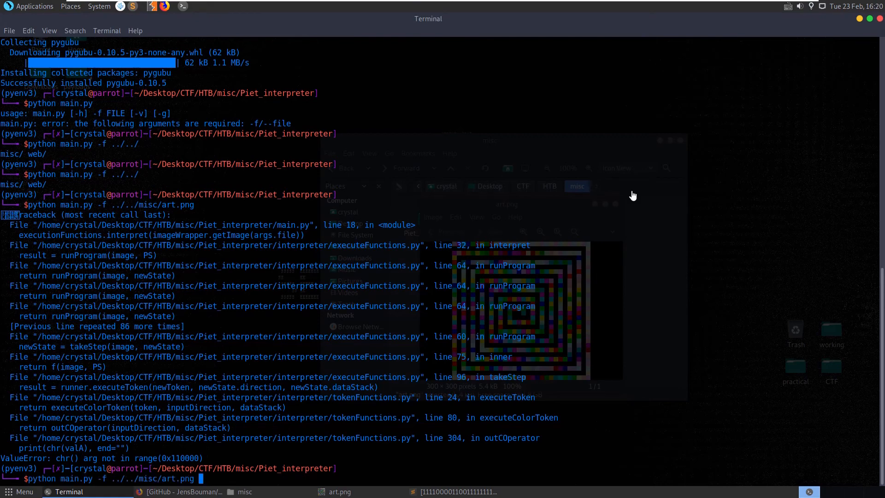
{"action": "type", "text": "--ver"}
{"action": "type", "text": "bose"}
{"action": "key", "text": "Return"}
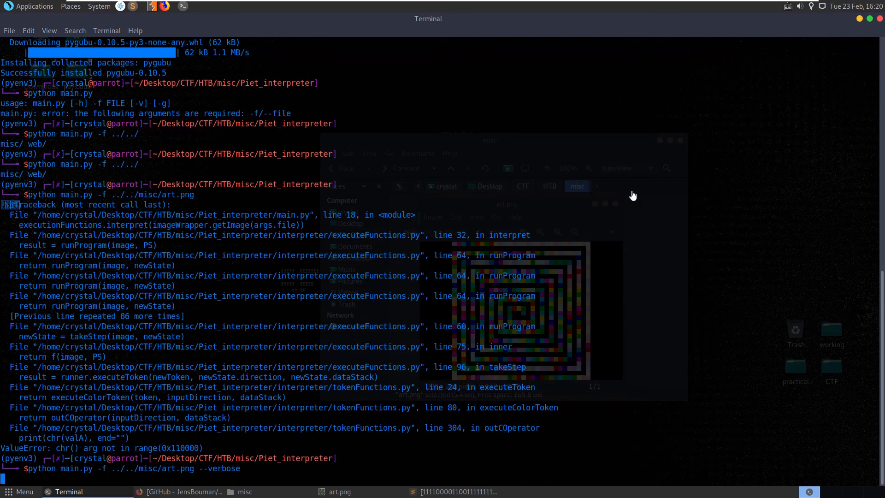
{"action": "key", "text": "ctrl+c"}
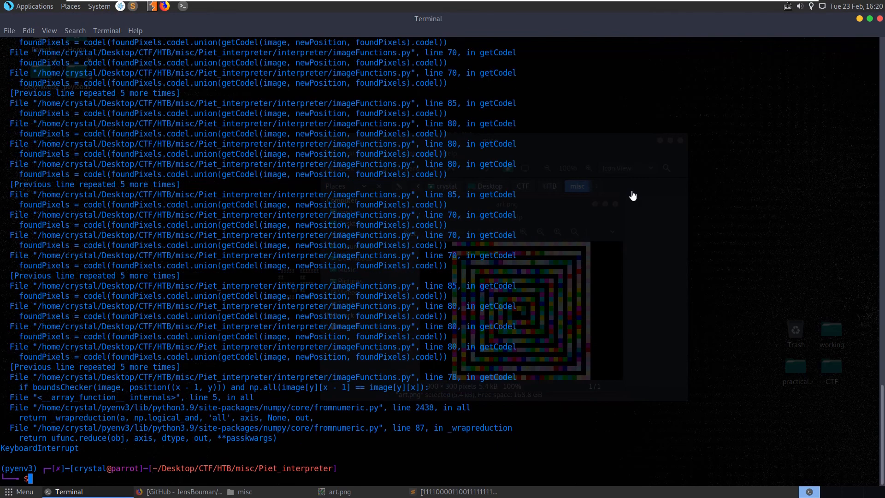
Step: Fix the image path to ../art.png and rerun the verbose command
{"action": "key", "text": "Up"}
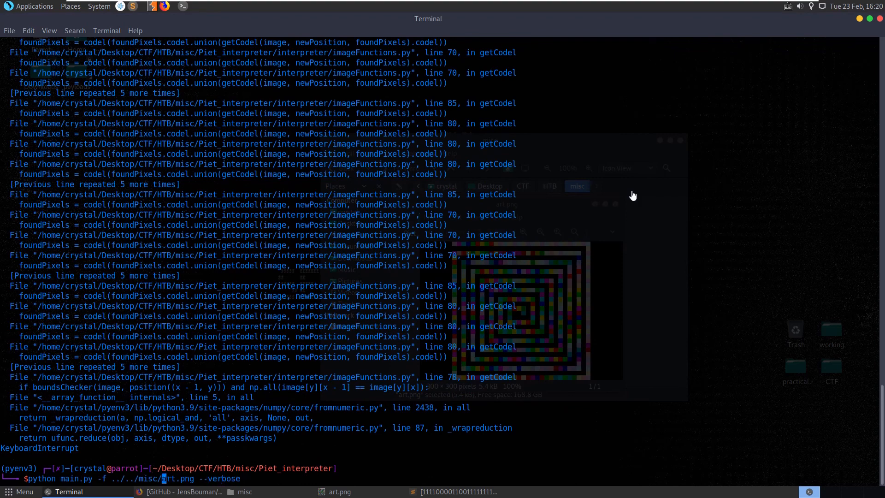
{"action": "key", "text": "BackSpace"}
{"action": "key", "text": "BackSpace"}
{"action": "key", "text": "BackSpace"}
{"action": "key", "text": "BackSpace"}
{"action": "key", "text": "BackSpace"}
{"action": "key", "text": "BackSpace"}
{"action": "key", "text": "BackSpace"}
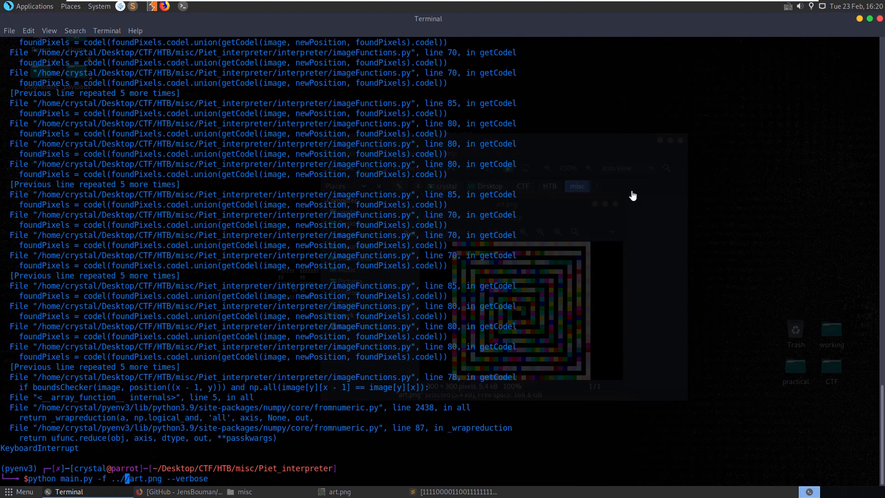
{"action": "key", "text": "BackSpace"}
{"action": "key", "text": "Return"}
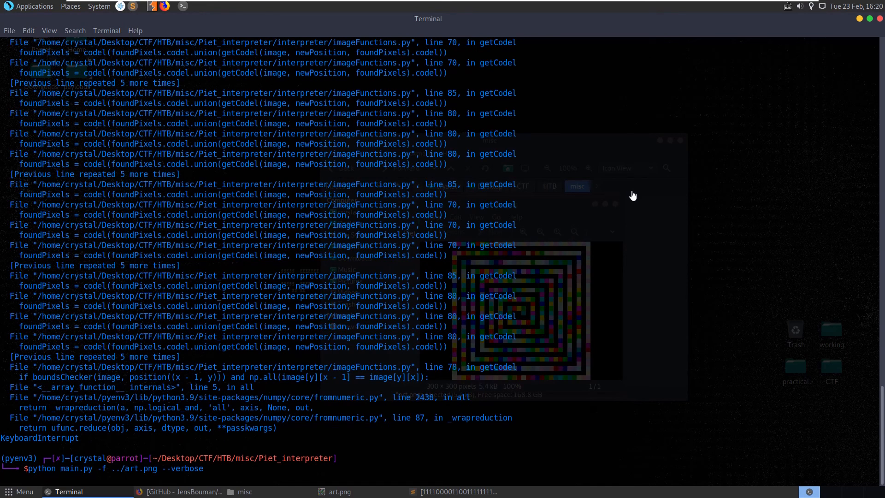
Step: Check the README, then launch python main.py -f ../art.png -g in graphical mode
{"action": "left_click", "coordinate": [166, 492]}
{"action": "scroll", "coordinate": [186, 387], "scroll_direction": "down", "scroll_amount": 3}
{"action": "scroll", "coordinate": [186, 387], "scroll_direction": "down", "scroll_amount": 3}
{"action": "scroll", "coordinate": [186, 393], "scroll_direction": "down", "scroll_amount": 1}
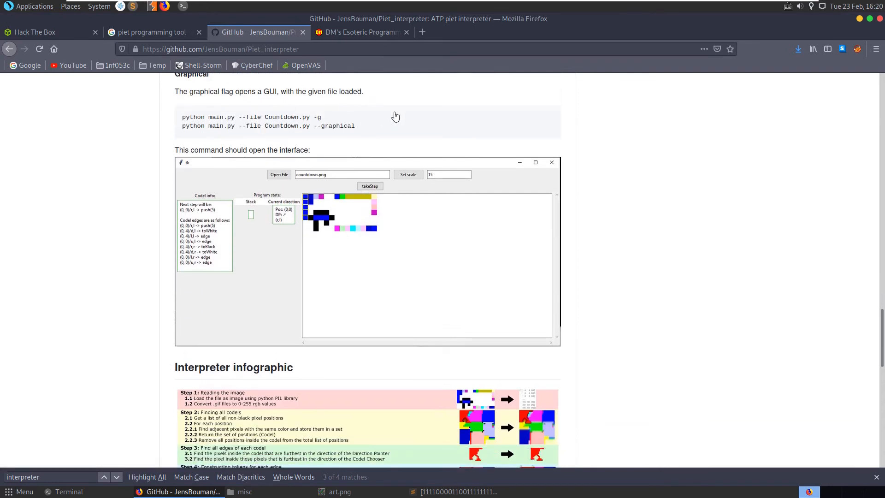
{"action": "scroll", "coordinate": [320, 141], "scroll_direction": "up", "scroll_amount": 1}
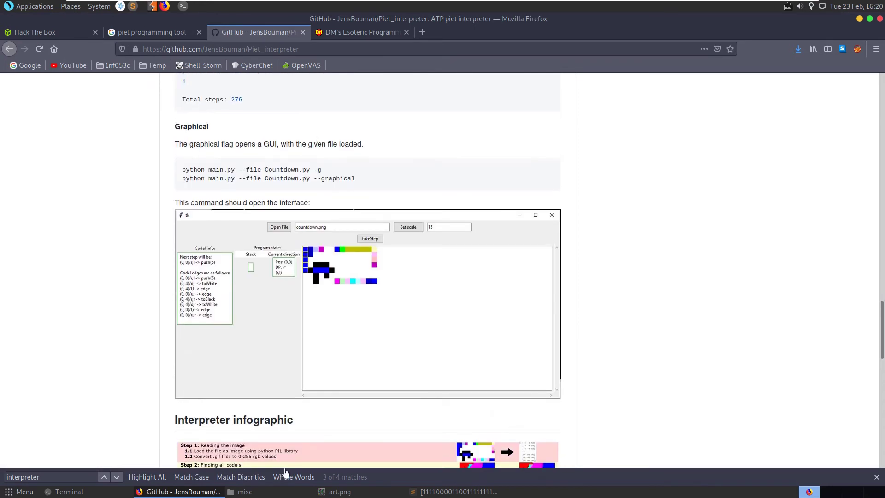
{"action": "left_click", "coordinate": [186, 491]}
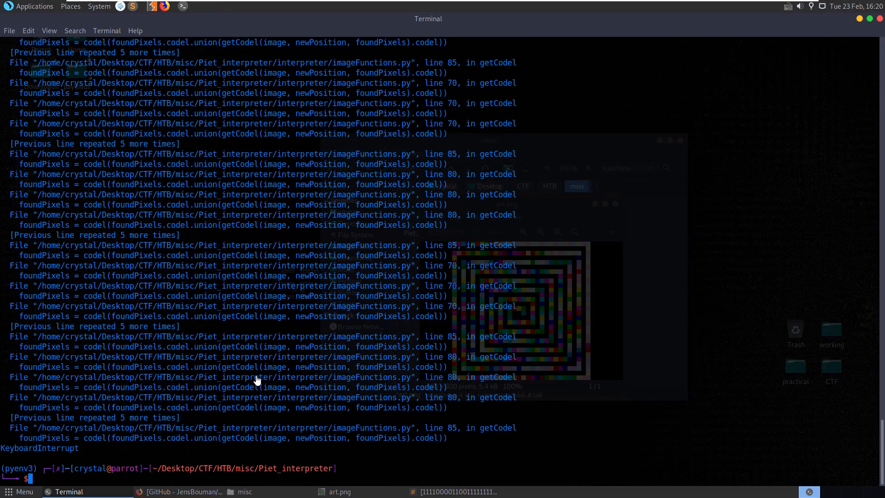
{"action": "key", "text": "Up"}
{"action": "key", "text": "BackSpace"}
{"action": "key", "text": "BackSpace"}
{"action": "key", "text": "BackSpace"}
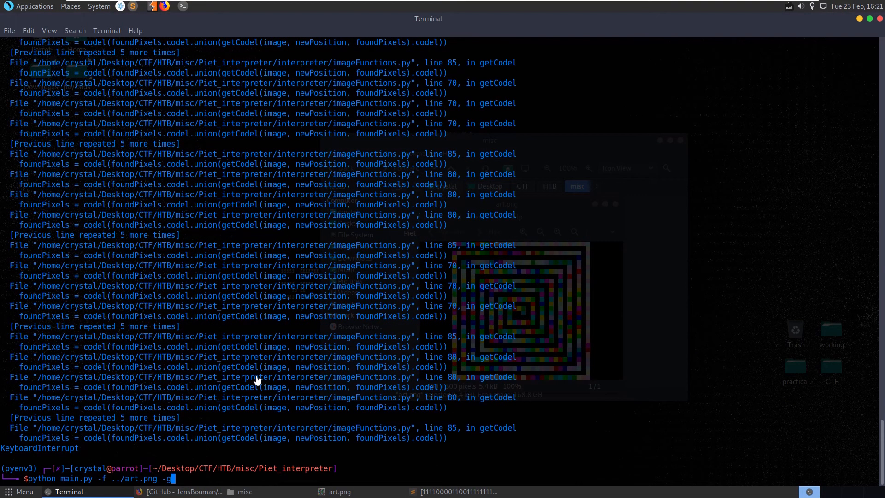
{"action": "key", "text": "Return"}
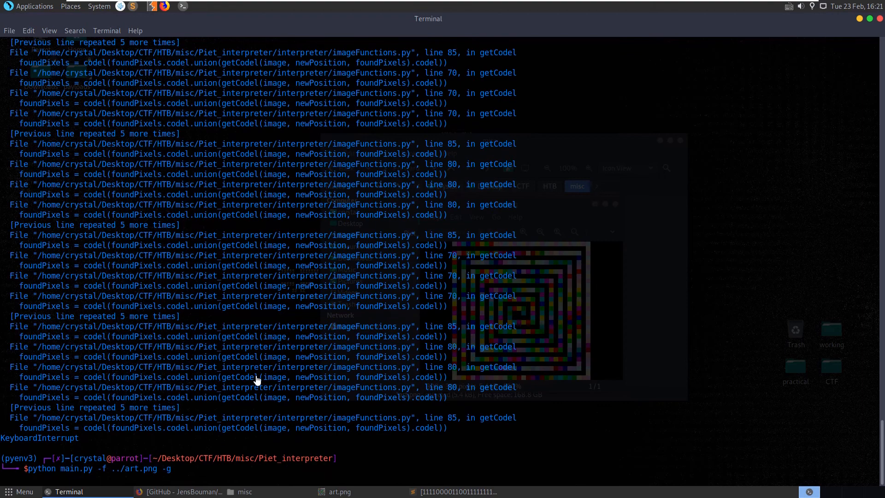
Step: Search the dangermouse Piet specification page for 'interpreter' and Alt+Tab to the interpreter window
{"action": "left_click", "coordinate": [183, 492]}
{"action": "scroll", "coordinate": [224, 395], "scroll_direction": "down", "scroll_amount": 5}
{"action": "scroll", "coordinate": [242, 373], "scroll_direction": "down", "scroll_amount": 5}
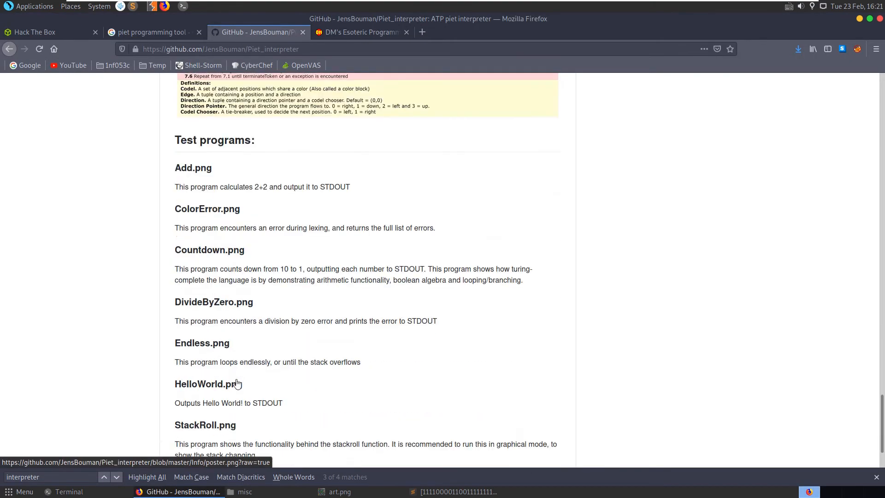
{"action": "scroll", "coordinate": [242, 374], "scroll_direction": "down", "scroll_amount": 2}
{"action": "scroll", "coordinate": [296, 329], "scroll_direction": "down", "scroll_amount": 2}
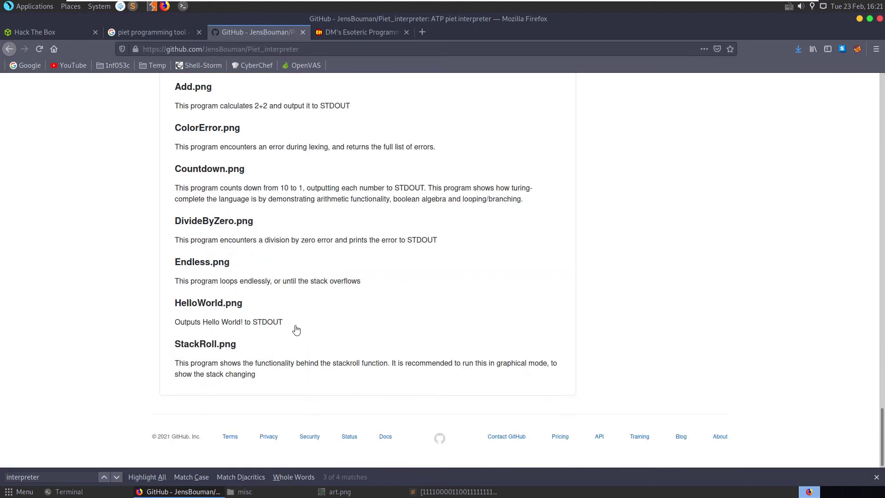
{"action": "left_click", "coordinate": [360, 32]}
{"action": "scroll", "coordinate": [403, 360], "scroll_direction": "down", "scroll_amount": 5}
{"action": "scroll", "coordinate": [408, 366], "scroll_direction": "down", "scroll_amount": 5}
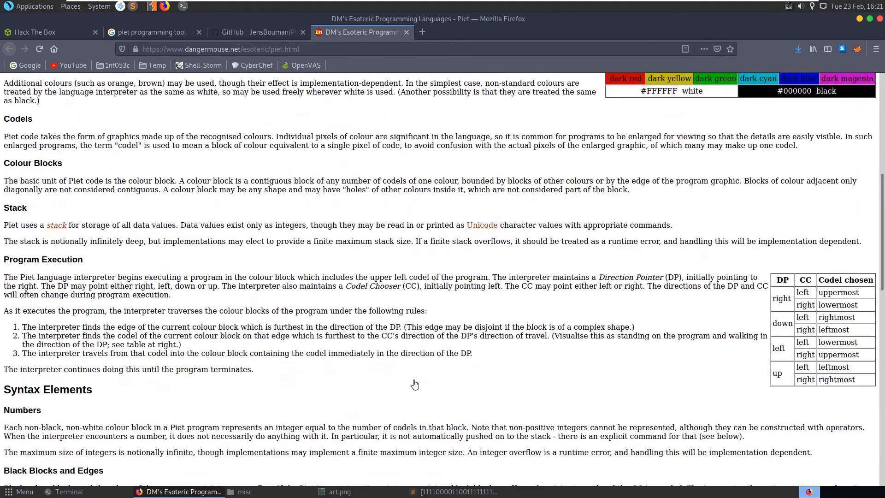
{"action": "scroll", "coordinate": [415, 374], "scroll_direction": "down", "scroll_amount": 5}
{"action": "scroll", "coordinate": [419, 377], "scroll_direction": "down", "scroll_amount": 5}
{"action": "key", "text": "ctrl+f"}
{"action": "type", "text": "int"}
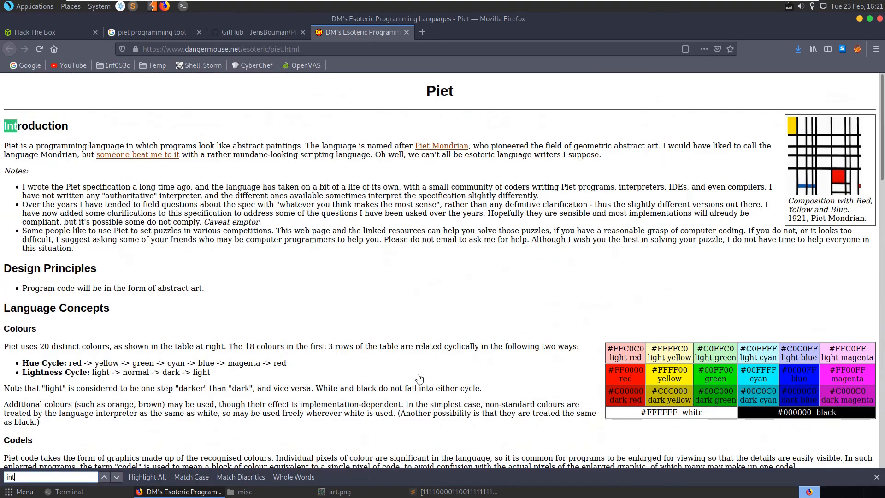
{"action": "type", "text": "erpreter"}
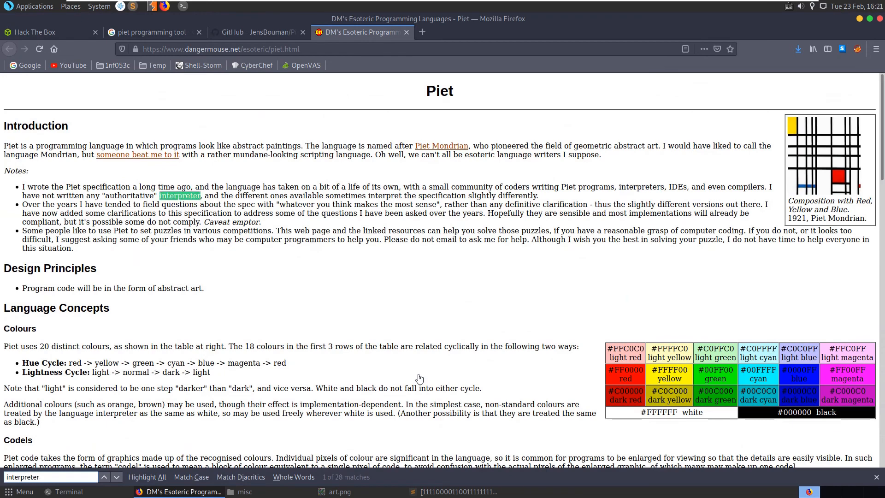
{"action": "key", "text": "Return"}
{"action": "key", "text": "Return"}
{"action": "key", "text": "Return"}
{"action": "key", "text": "Return"}
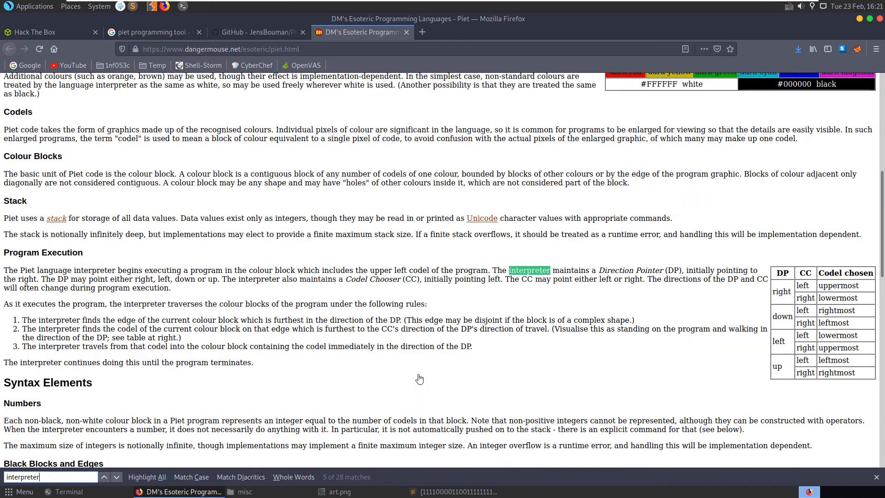
{"action": "key", "text": "Return"}
{"action": "key", "text": "Return"}
{"action": "key", "text": "alt+Tab"}
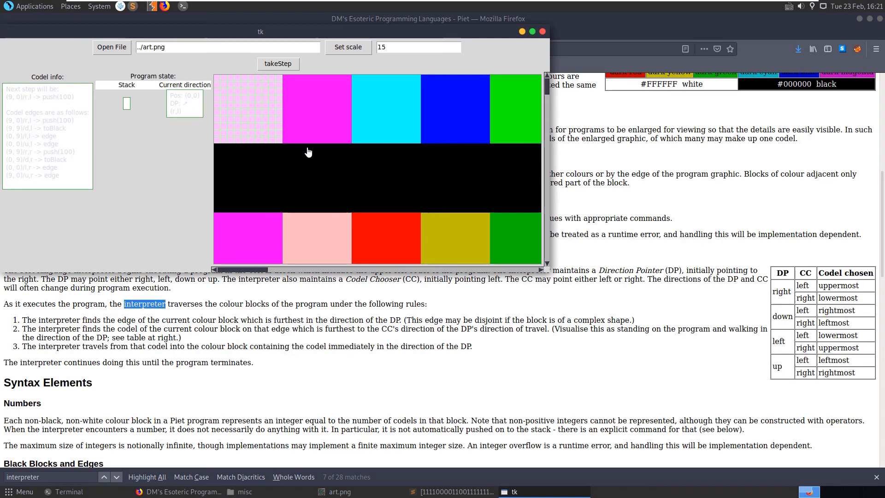
Step: Maximize the tk window and takeStep repeatedly until the stack fills with 360000 values at (290,70)
{"action": "left_click", "coordinate": [534, 33]}
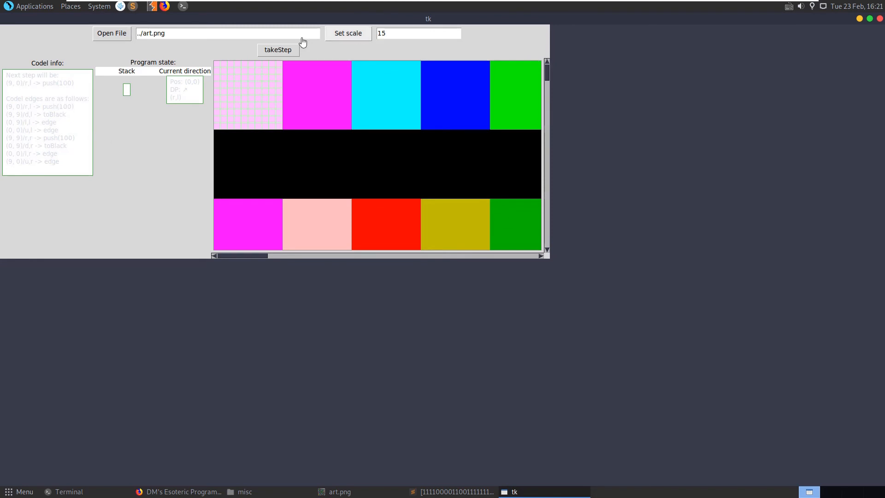
{"action": "left_click", "coordinate": [278, 49]}
{"action": "left_click", "coordinate": [277, 50]}
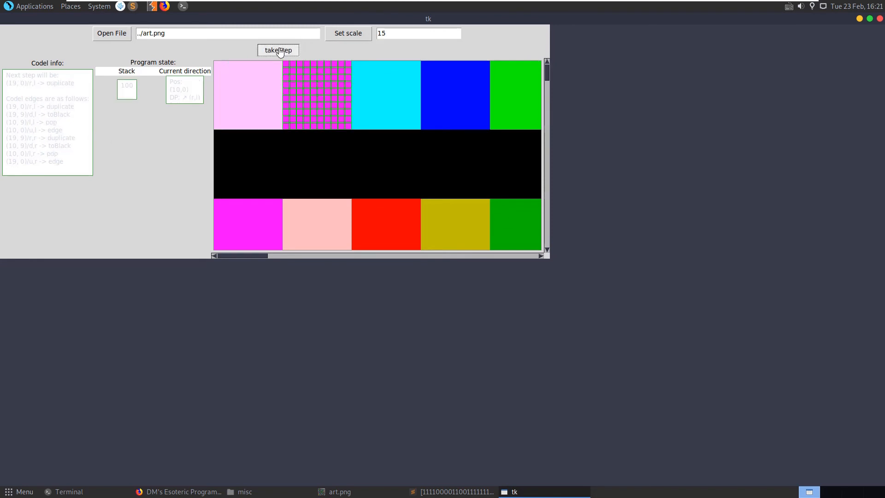
{"action": "left_click", "coordinate": [277, 49]}
{"action": "left_click", "coordinate": [278, 50]}
{"action": "left_click", "coordinate": [278, 50]}
{"action": "left_click", "coordinate": [278, 50]}
{"action": "left_click", "coordinate": [277, 50]}
{"action": "left_click", "coordinate": [277, 50]}
{"action": "left_click", "coordinate": [278, 51]}
{"action": "left_click", "coordinate": [278, 50]}
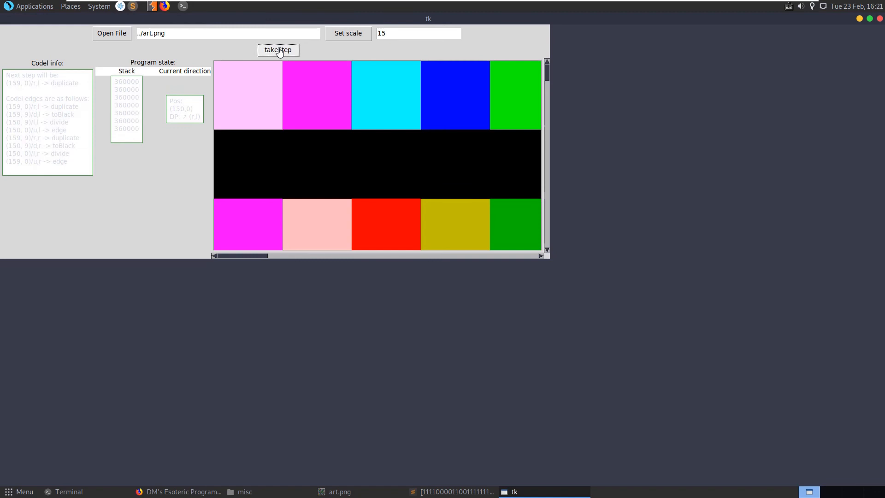
{"action": "left_click", "coordinate": [278, 51]}
{"action": "left_click", "coordinate": [278, 51]}
{"action": "left_click", "coordinate": [278, 51]}
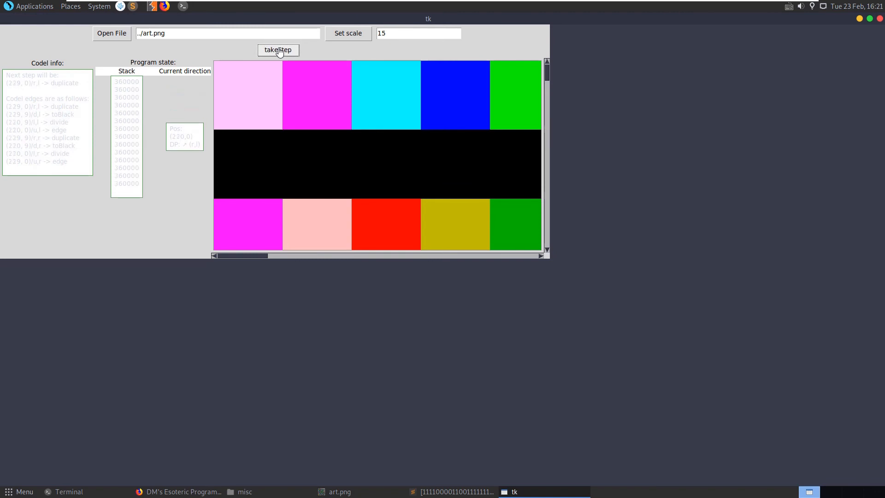
{"action": "left_click", "coordinate": [278, 51]}
{"action": "left_click", "coordinate": [277, 51]}
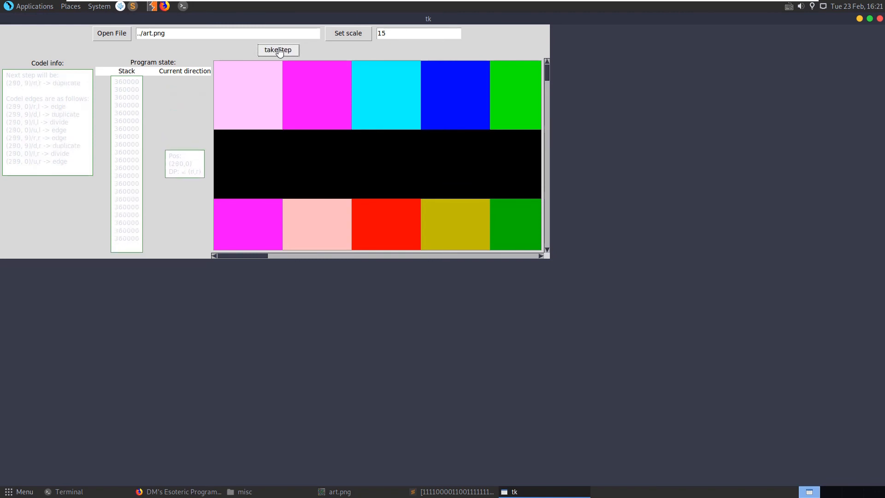
{"action": "left_click", "coordinate": [278, 51]}
{"action": "left_click", "coordinate": [278, 51]}
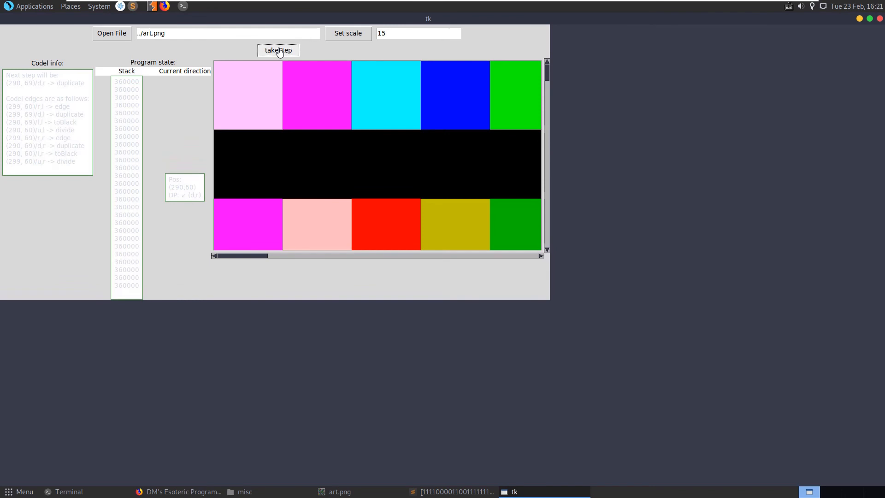
{"action": "left_click", "coordinate": [279, 50]}
{"action": "left_click", "coordinate": [439, 256]}
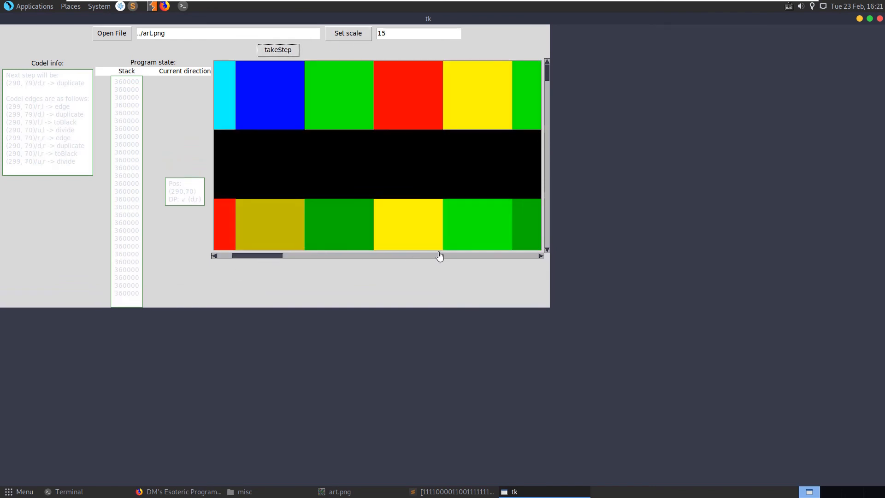
Step: Set the codel scale to 10, then back to 1 to show the whole art.png image
{"action": "double_click", "coordinate": [400, 35]}
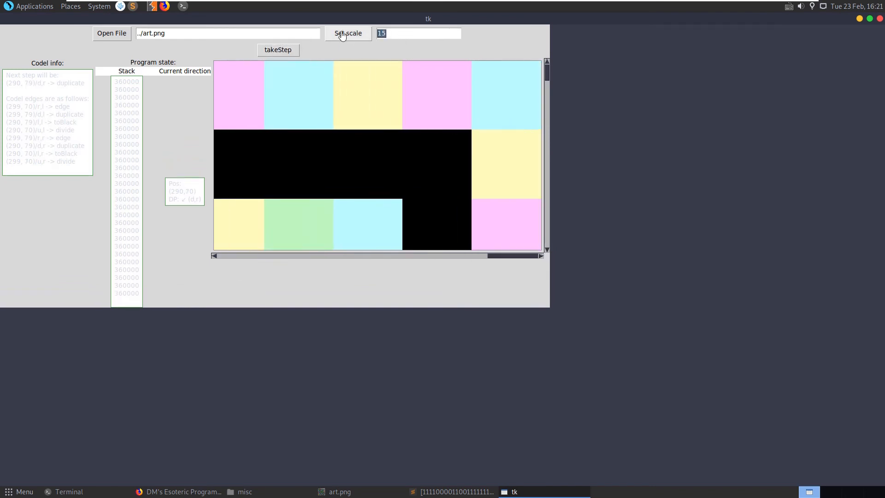
{"action": "type", "text": "1"}
{"action": "left_click", "coordinate": [344, 39]}
{"action": "double_click", "coordinate": [382, 34]}
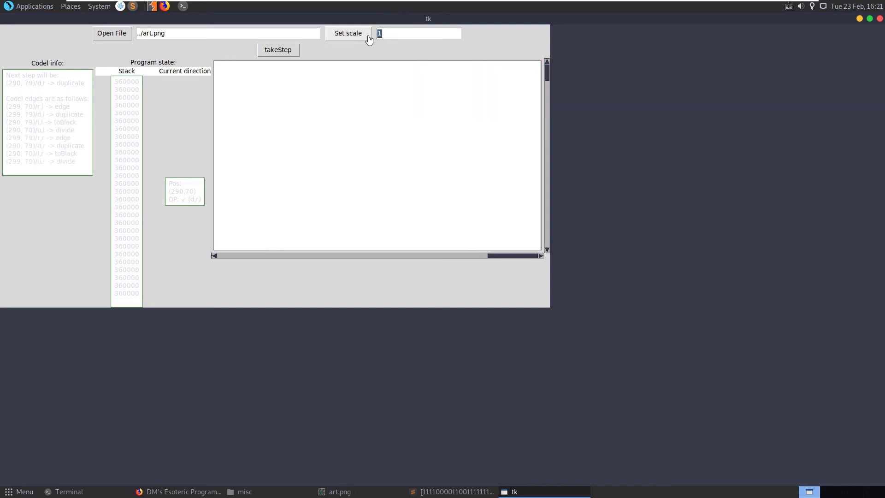
{"action": "type", "text": "0"}
{"action": "left_click", "coordinate": [277, 49]}
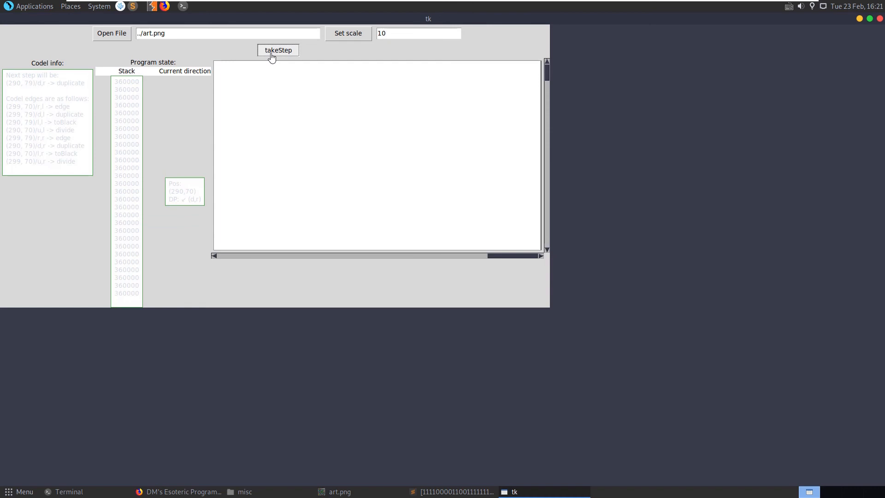
{"action": "left_click", "coordinate": [349, 33]}
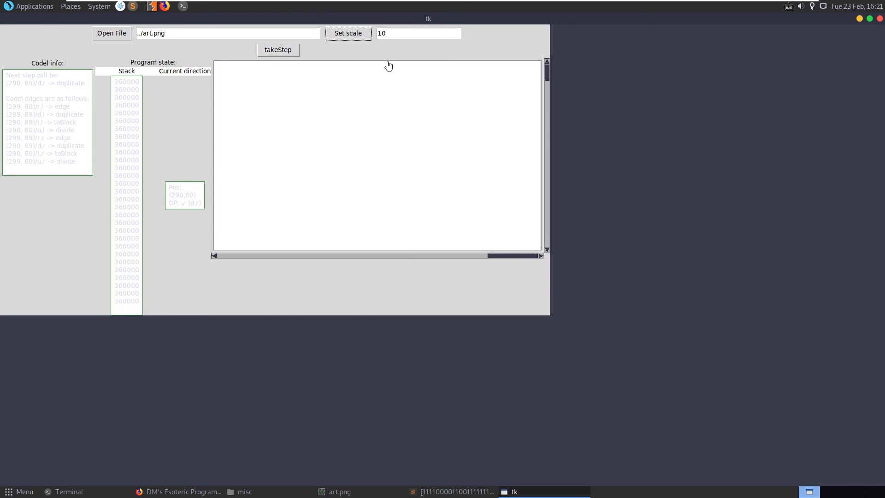
{"action": "left_click", "coordinate": [408, 37]}
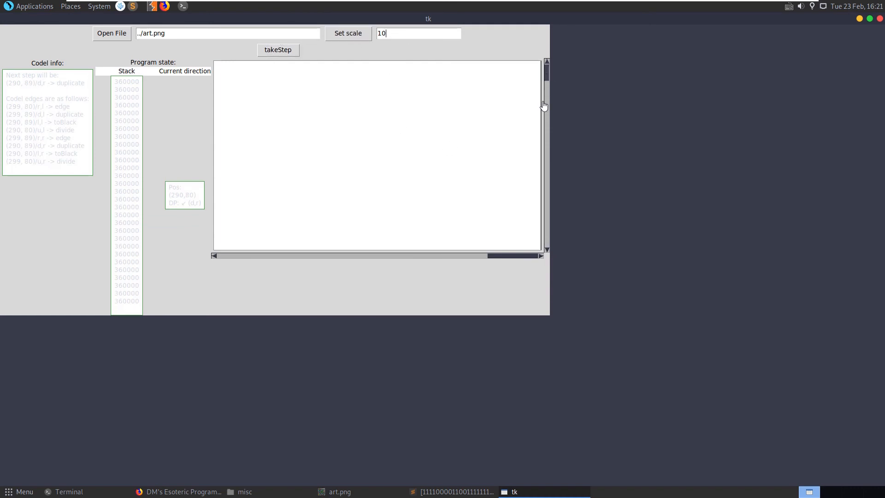
{"action": "left_click_drag", "start_coordinate": [546, 73], "coordinate": [546, 219]}
{"action": "left_click_drag", "start_coordinate": [511, 254], "coordinate": [215, 255]}
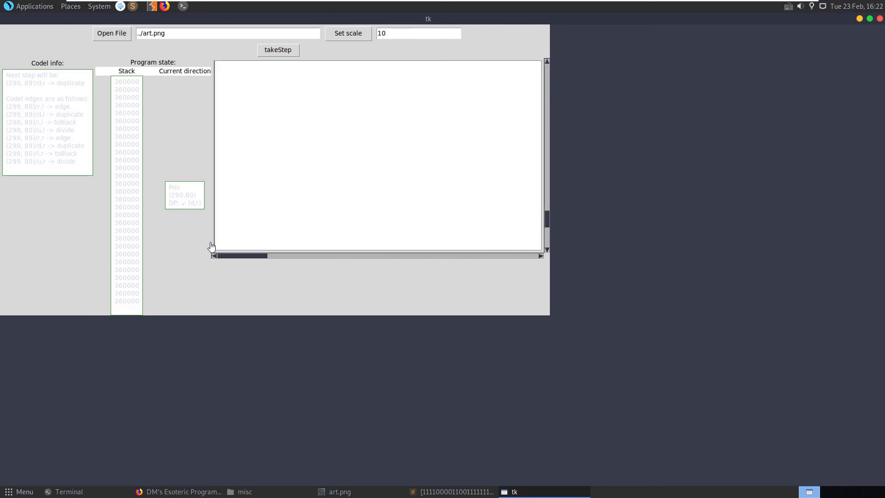
{"action": "left_click_drag", "start_coordinate": [550, 223], "coordinate": [547, 66]}
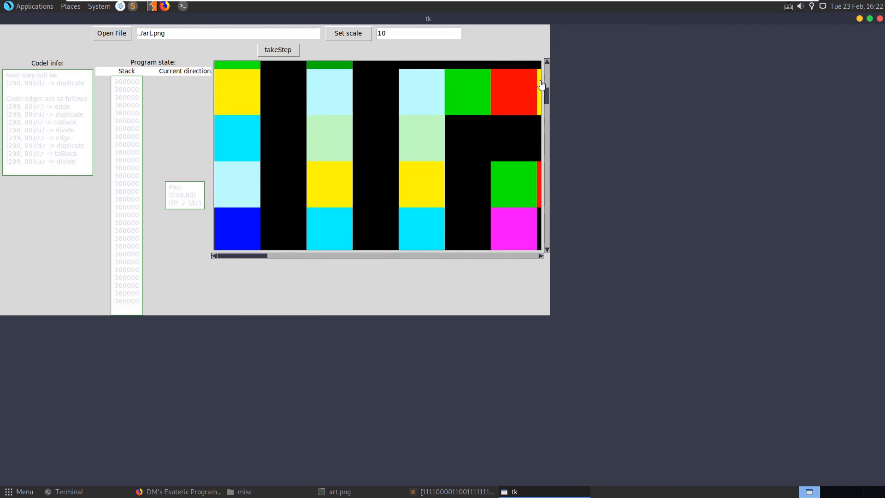
{"action": "left_click", "coordinate": [425, 35]}
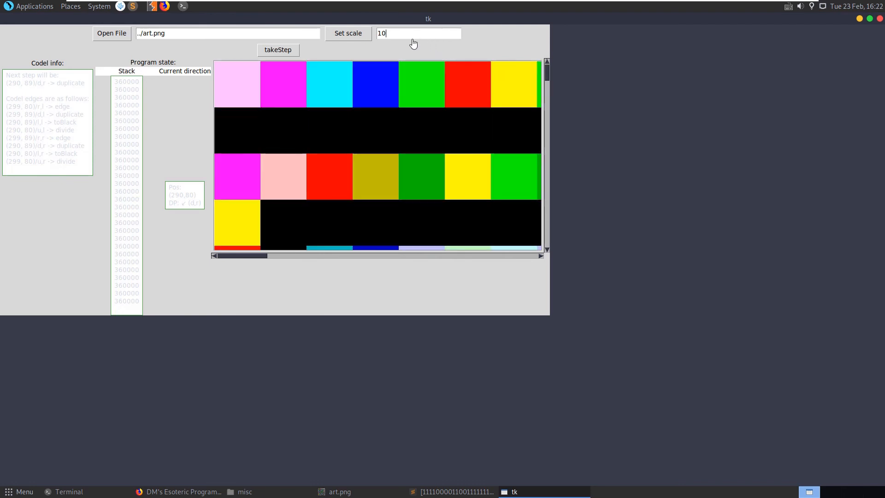
{"action": "key", "text": "BackSpace"}
{"action": "left_click", "coordinate": [348, 34]}
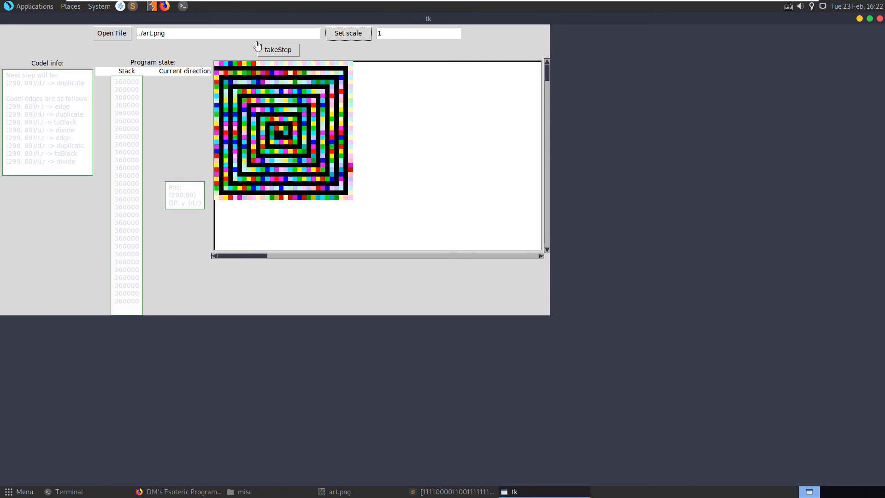
Step: TakeStep through the spiral until execution stalls at (29,299) with 1239900 atop the stack
{"action": "left_click", "coordinate": [277, 49]}
{"action": "left_click", "coordinate": [278, 49]}
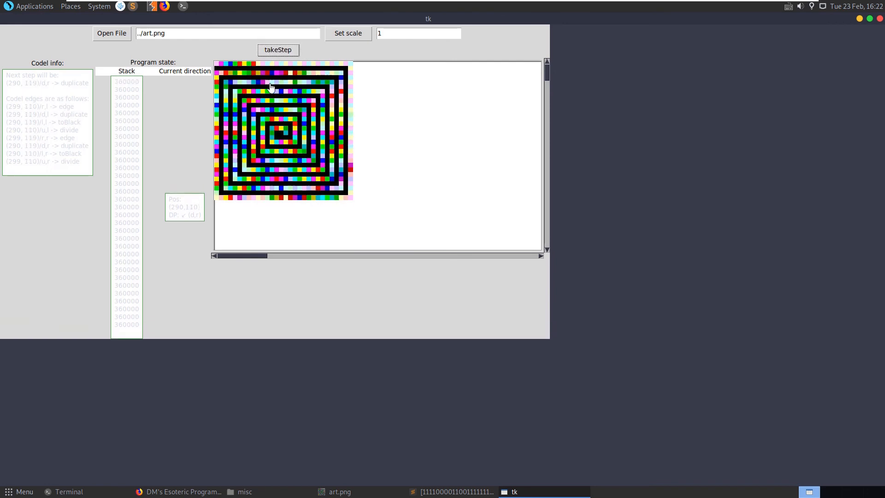
{"action": "left_click", "coordinate": [277, 49]}
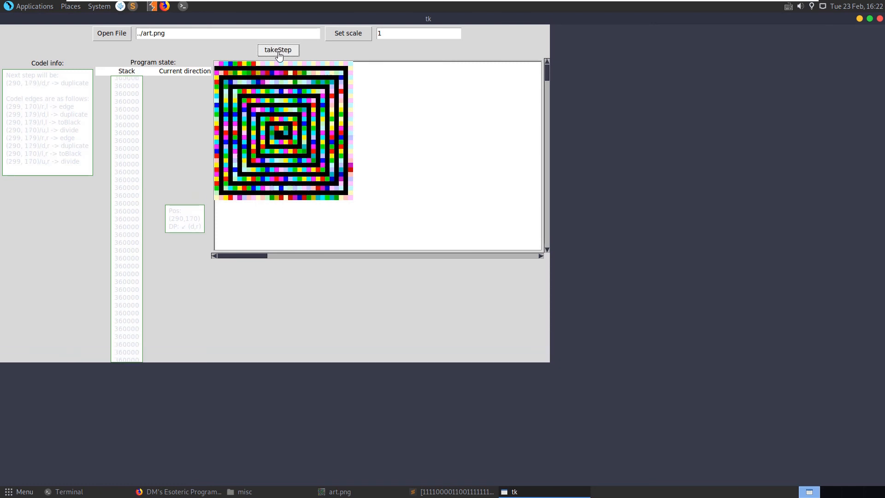
{"action": "left_click", "coordinate": [278, 51]}
{"action": "left_click", "coordinate": [277, 51]}
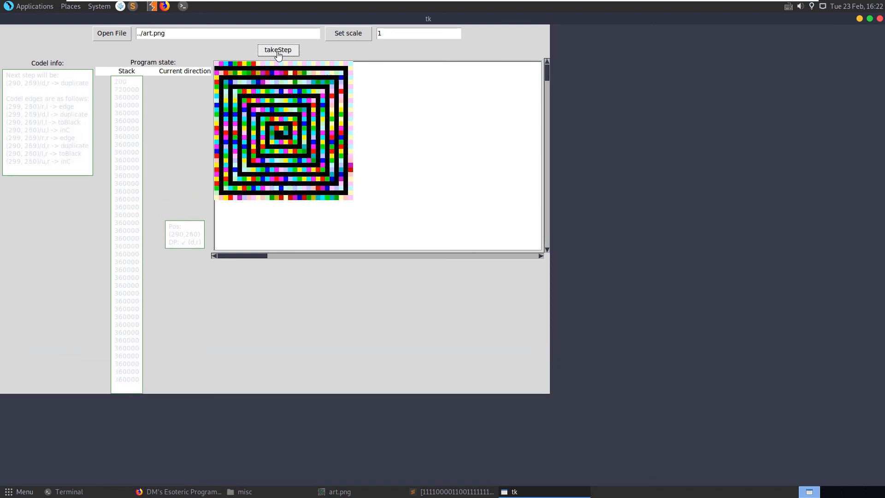
{"action": "left_click", "coordinate": [278, 51]}
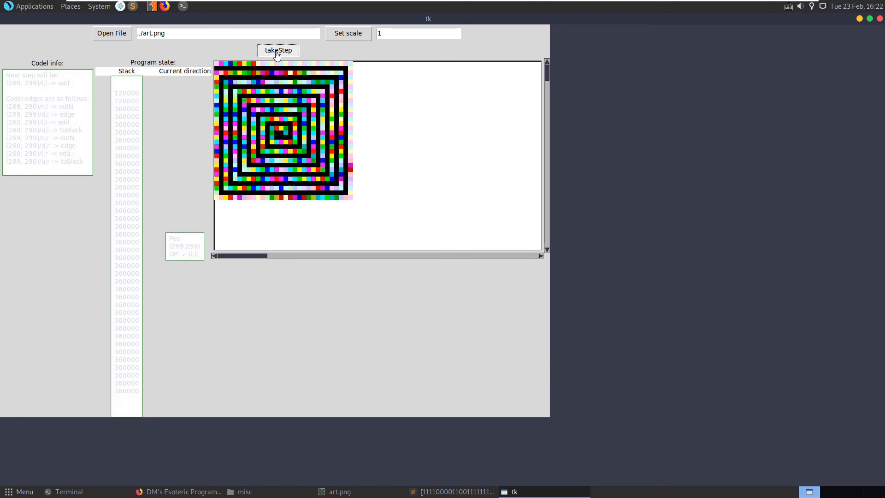
{"action": "left_click", "coordinate": [277, 51]}
{"action": "left_click", "coordinate": [277, 52]}
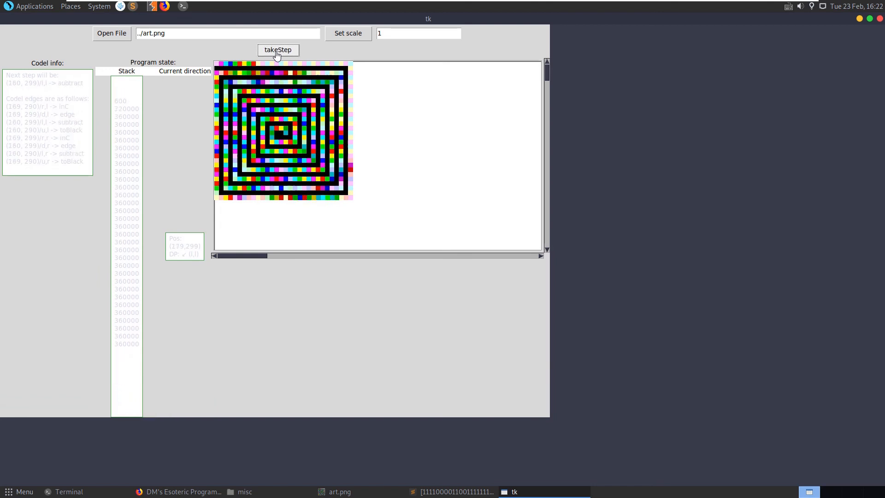
{"action": "left_click", "coordinate": [278, 51]}
{"action": "left_click", "coordinate": [277, 51]}
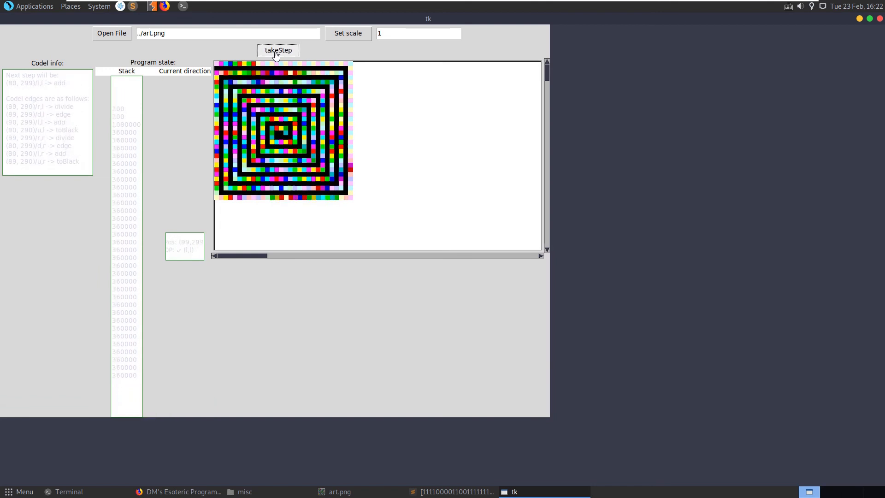
{"action": "left_click", "coordinate": [277, 52]}
{"action": "left_click", "coordinate": [278, 51]}
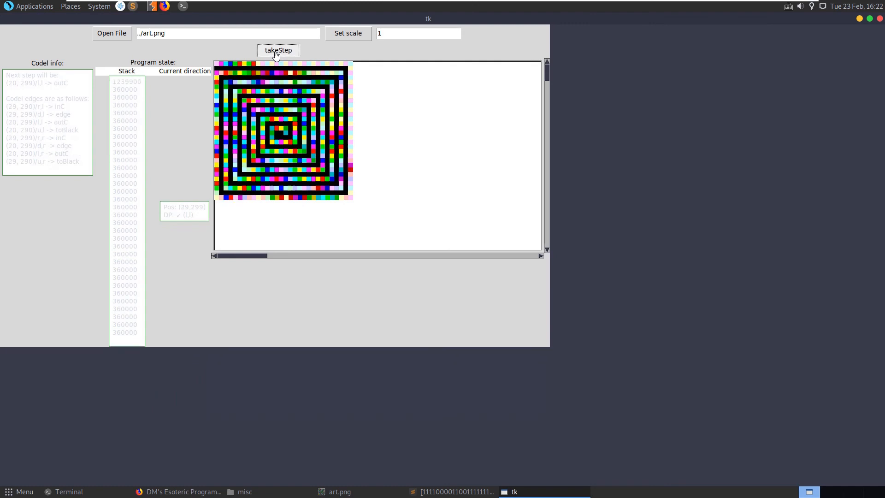
{"action": "left_click", "coordinate": [277, 51]}
{"action": "left_click", "coordinate": [277, 51]}
{"action": "left_click", "coordinate": [277, 51]}
{"action": "left_click", "coordinate": [276, 53]}
{"action": "left_click", "coordinate": [275, 52]}
{"action": "left_click", "coordinate": [275, 52]}
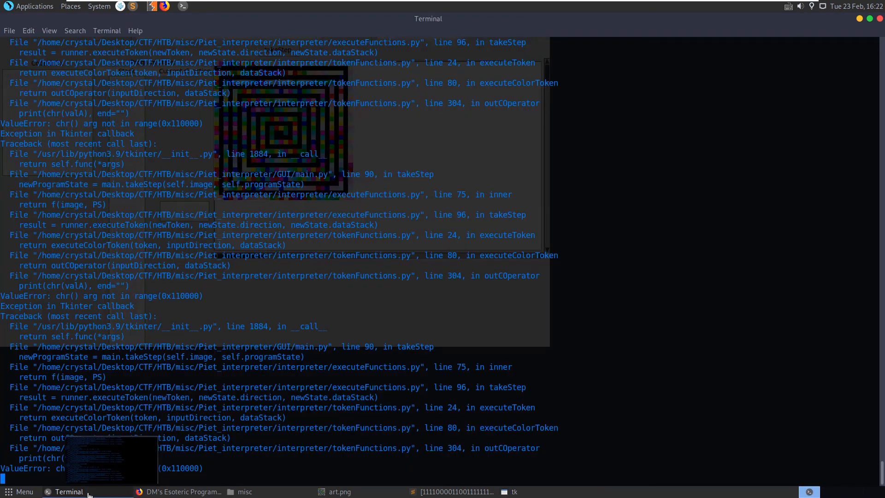
Step: Ctrl+C and Ctrl+Z the crashing interpreter job, clear the terminal, and minimize it
{"action": "left_click", "coordinate": [69, 492]}
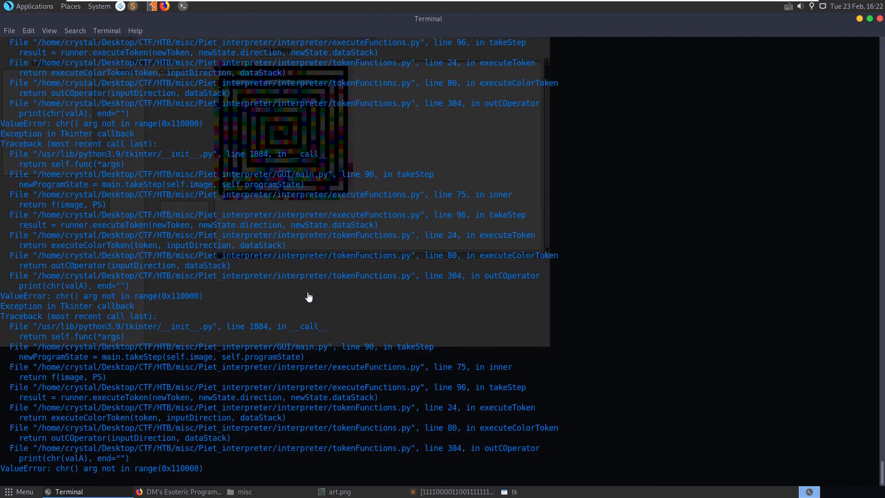
{"action": "key", "text": "ctrl+c"}
{"action": "key", "text": "Return"}
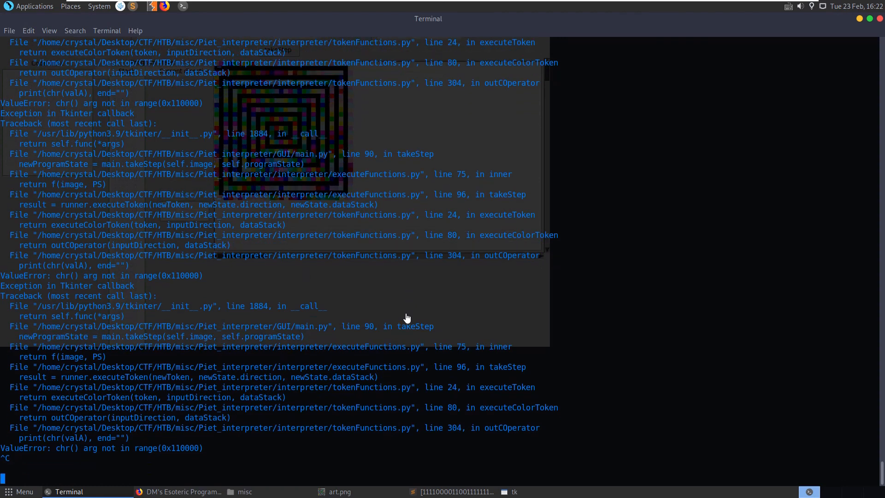
{"action": "key", "text": "ctrl+c"}
{"action": "key", "text": "ctrl+z"}
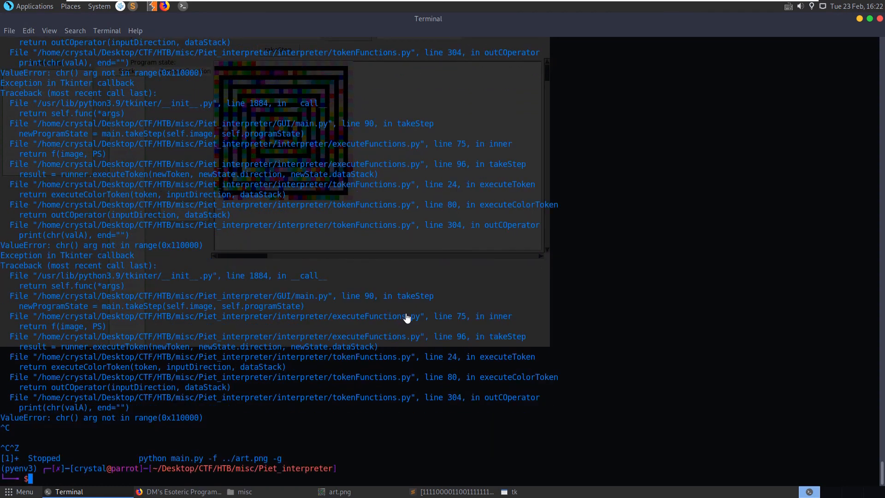
{"action": "type", "text": "clear"}
{"action": "key", "text": "Return"}
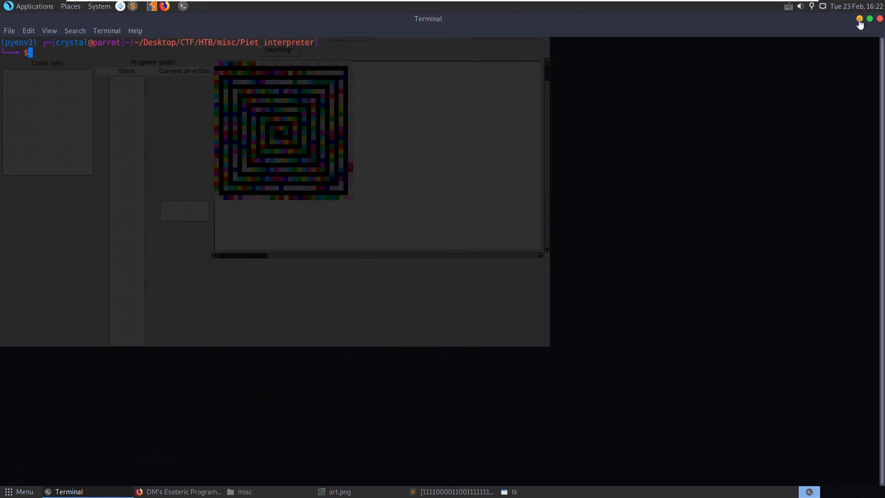
{"action": "left_click", "coordinate": [858, 19]}
Step: Close the tk interpreter window and both Piet tabs, then follow the npiet search result
{"action": "left_click", "coordinate": [880, 19]}
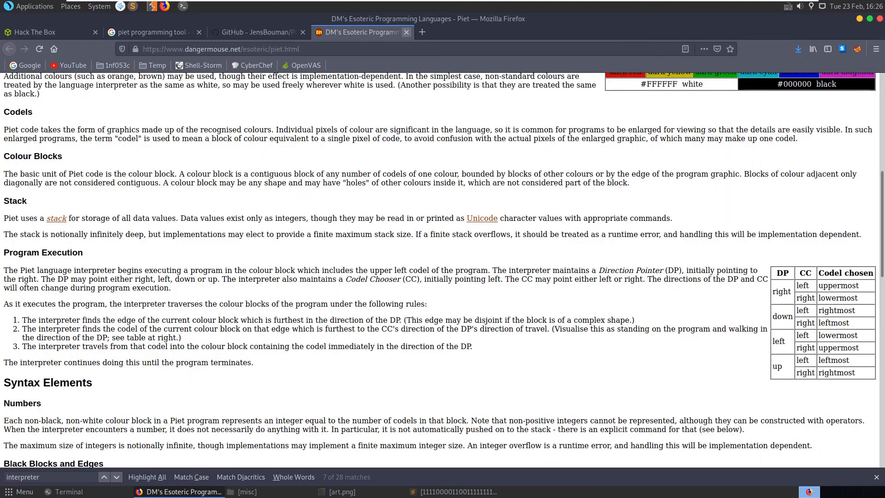
{"action": "key", "text": "ctrl+w"}
{"action": "scroll", "coordinate": [168, 169], "scroll_direction": "up", "scroll_amount": 5}
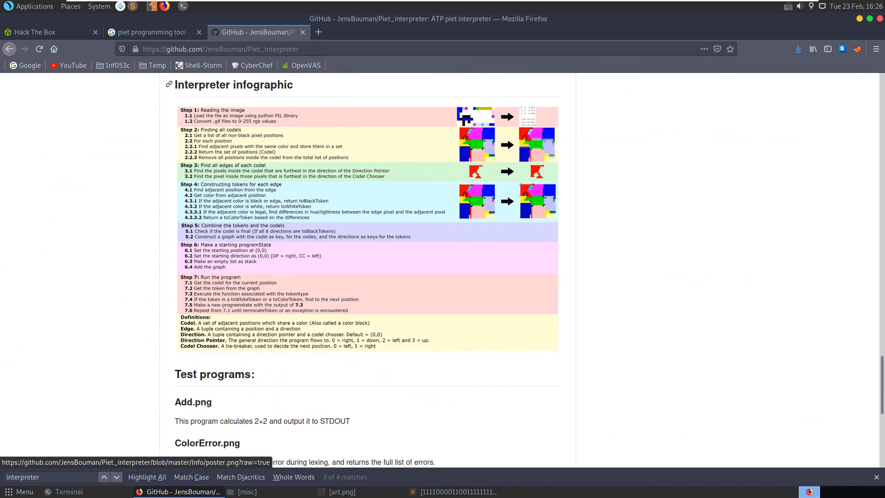
{"action": "left_click", "coordinate": [302, 32]}
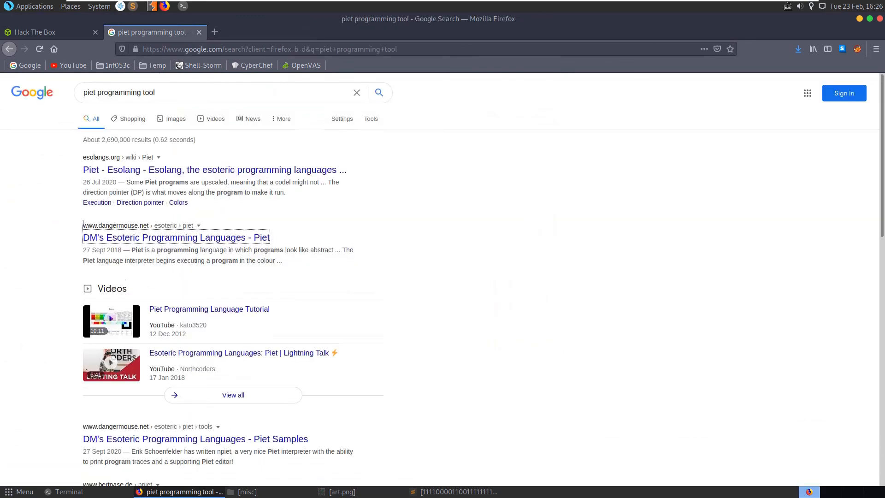
{"action": "scroll", "coordinate": [277, 277], "scroll_direction": "down", "scroll_amount": 3}
{"action": "scroll", "coordinate": [277, 277], "scroll_direction": "up", "scroll_amount": 3}
{"action": "scroll", "coordinate": [277, 277], "scroll_direction": "down", "scroll_amount": 3}
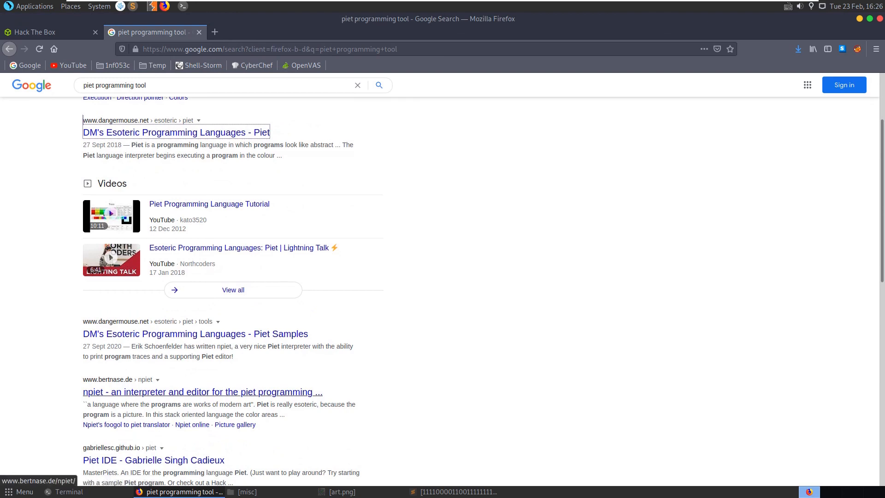
{"action": "left_click", "coordinate": [202, 392]}
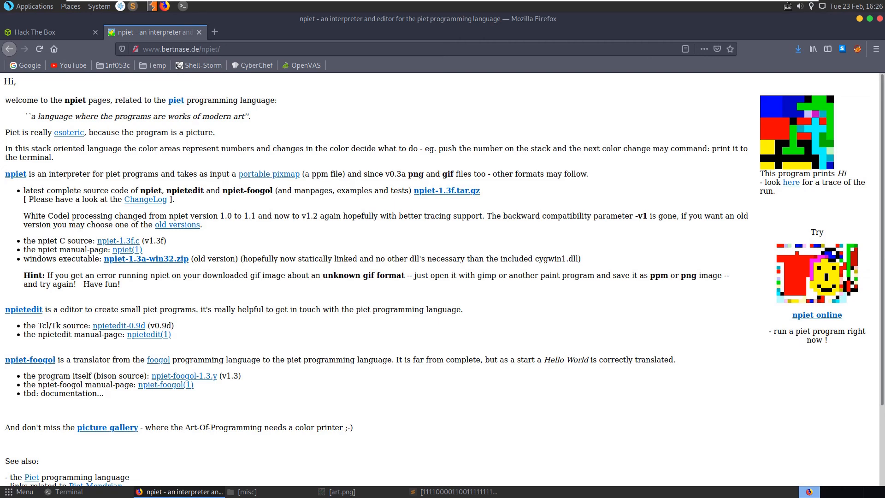
Step: Erase the unfinished 'sudo apt-get install np' back to an empty prompt and return to Firefox
{"action": "left_click", "coordinate": [69, 492]}
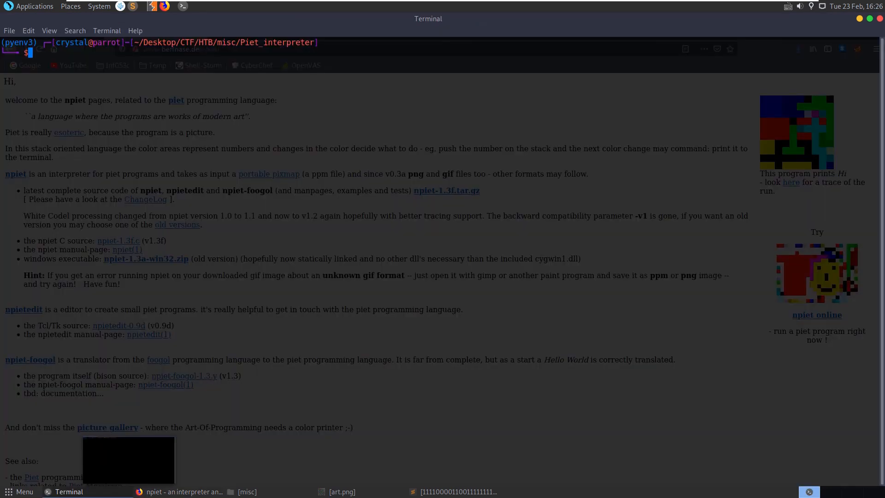
{"action": "type", "text": "npie"}
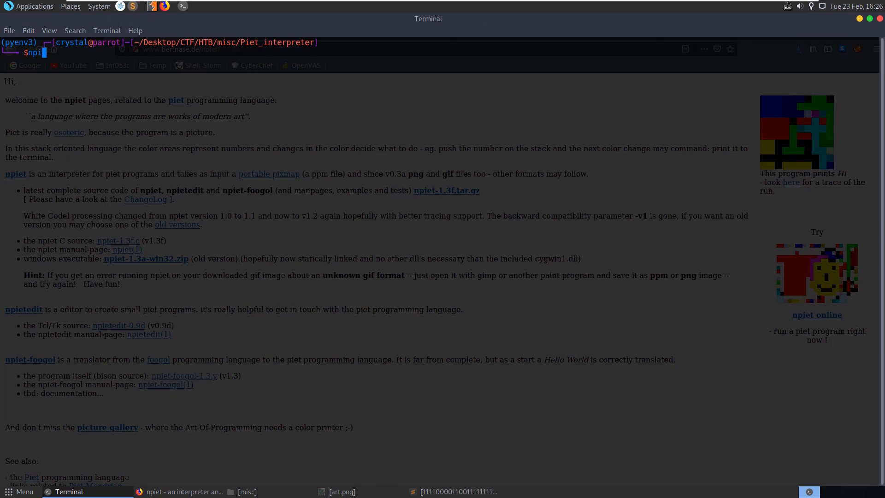
{"action": "key", "text": "BackSpace"}
{"action": "key", "text": "BackSpace"}
{"action": "type", "text": "sudo ap"}
{"action": "type", "text": "t-get install"}
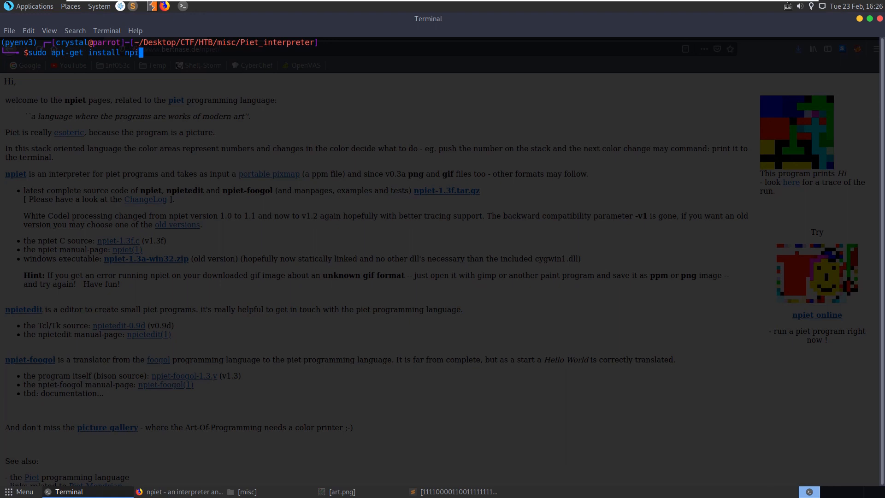
{"action": "key", "text": "BackSpace"}
{"action": "key", "text": "BackSpace"}
{"action": "key", "text": "BackSpace"}
{"action": "key", "text": "BackSpace"}
{"action": "key", "text": "BackSpace"}
{"action": "key", "text": "BackSpace"}
{"action": "key", "text": "BackSpace"}
{"action": "key", "text": "BackSpace"}
{"action": "key", "text": "BackSpace"}
{"action": "key", "text": "alt+Tab"}
{"action": "scroll", "coordinate": [442, 276], "scroll_direction": "down", "scroll_amount": 3}
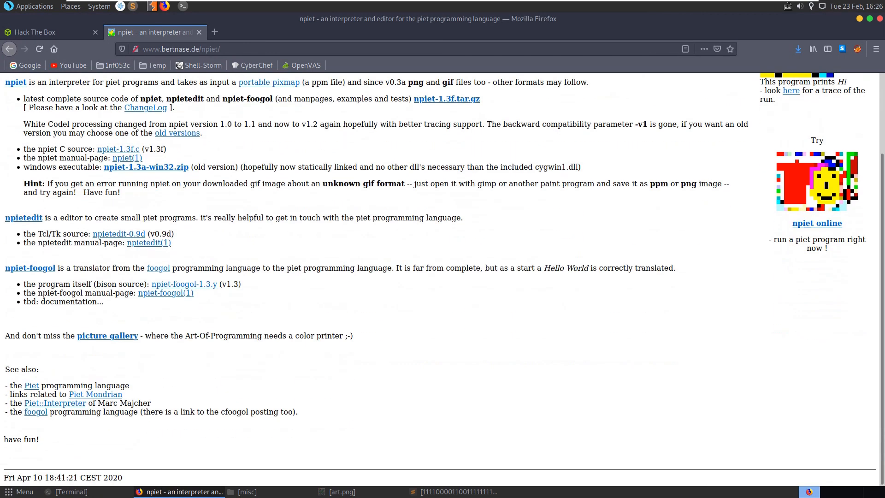
{"action": "scroll", "coordinate": [442, 276], "scroll_direction": "up", "scroll_amount": 3}
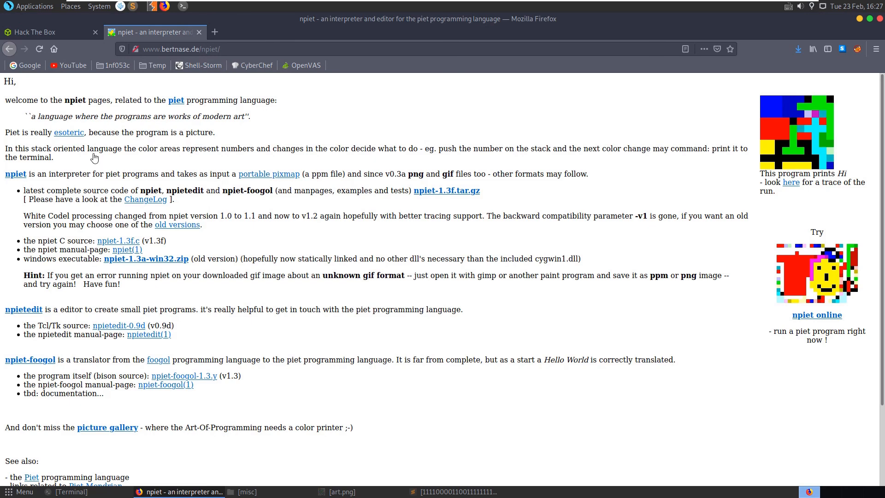
Step: Go back to the Google results and search 'piet programming tool online'
{"action": "left_click", "coordinate": [10, 50]}
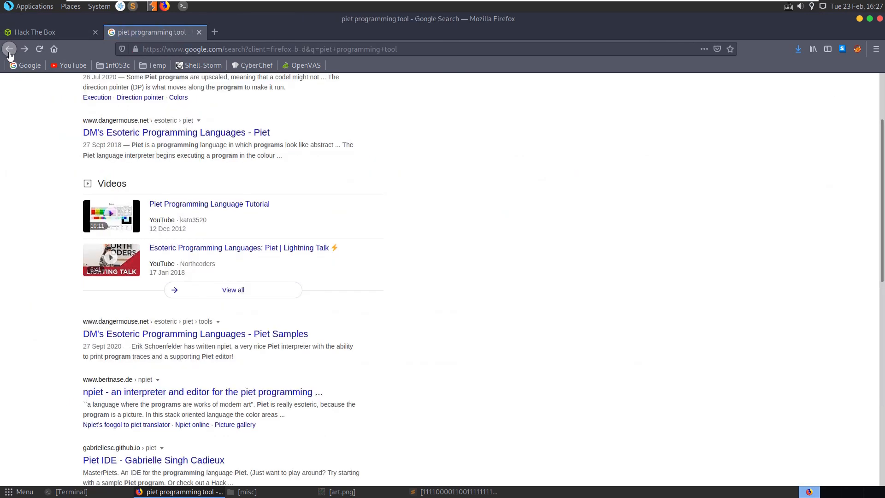
{"action": "scroll", "coordinate": [276, 208], "scroll_direction": "up", "scroll_amount": 5}
{"action": "left_click", "coordinate": [163, 92]}
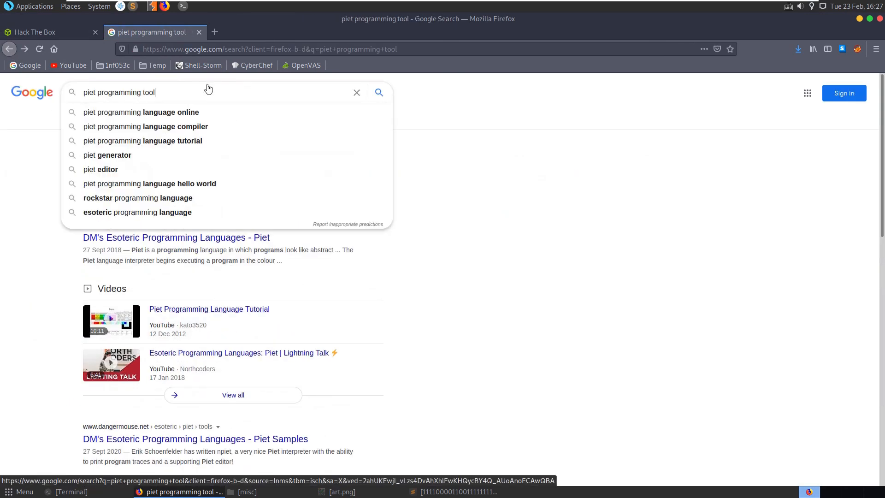
{"action": "type", "text": "online"}
{"action": "key", "text": "Return"}
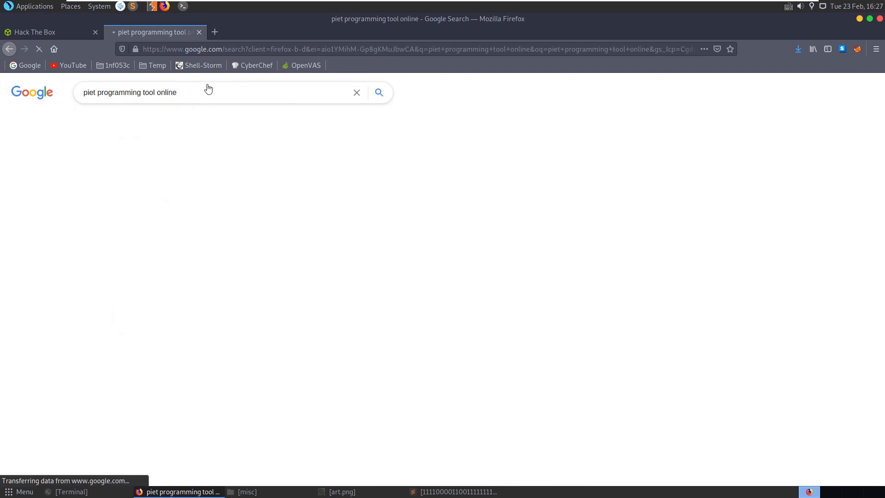
Step: On npiet online, choose CTF/HTB/misc/art.png as the program and tick 'I'm not a robot'
{"action": "left_click", "coordinate": [159, 170]}
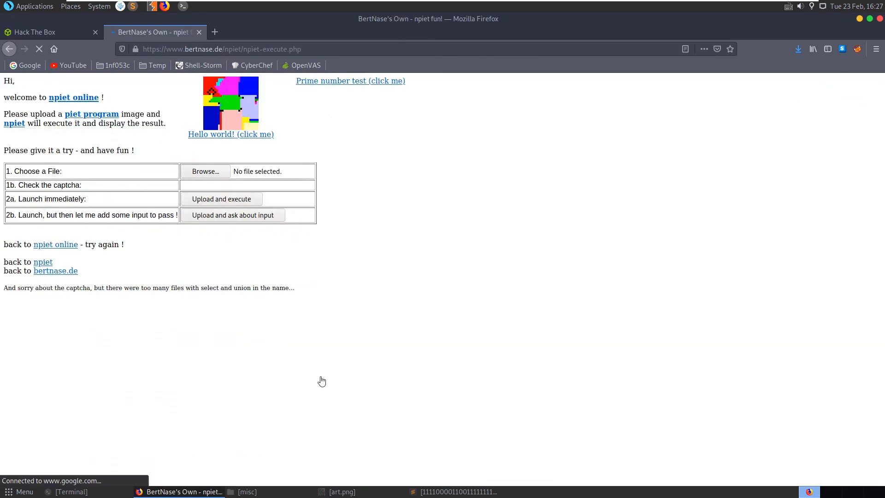
{"action": "left_click", "coordinate": [205, 176]}
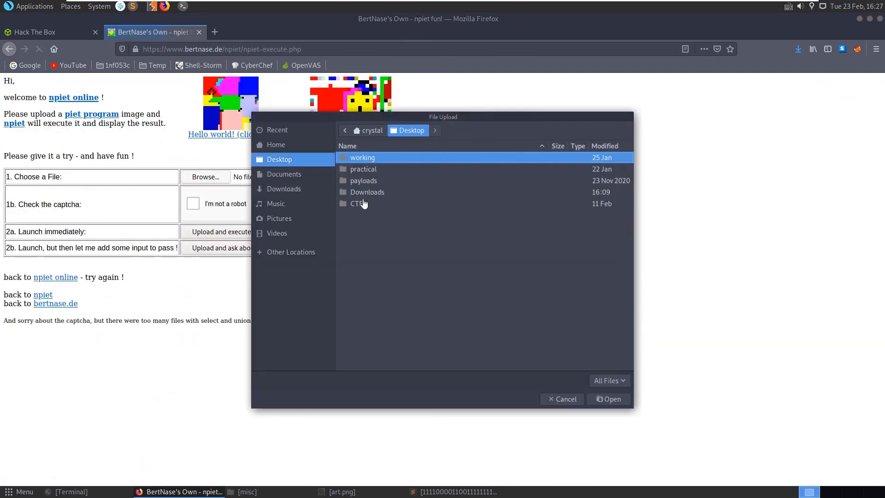
{"action": "left_click", "coordinate": [361, 205]}
{"action": "double_click", "coordinate": [360, 205]}
{"action": "double_click", "coordinate": [367, 181]}
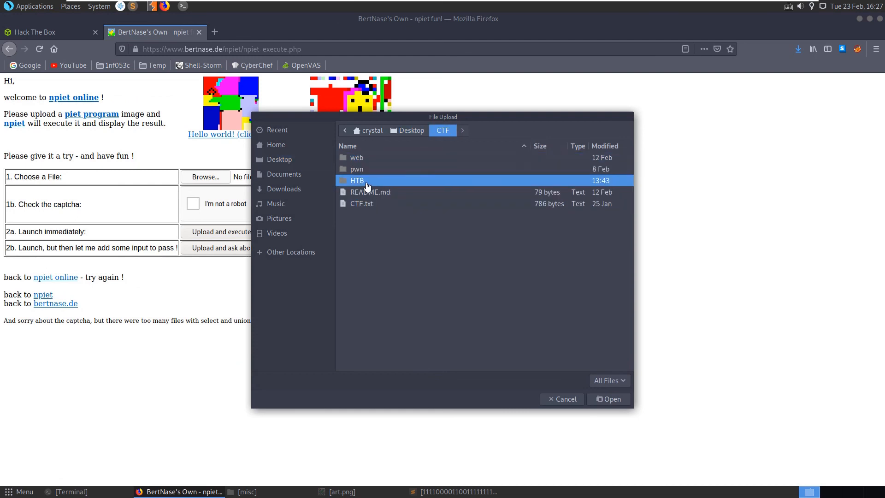
{"action": "double_click", "coordinate": [365, 170]}
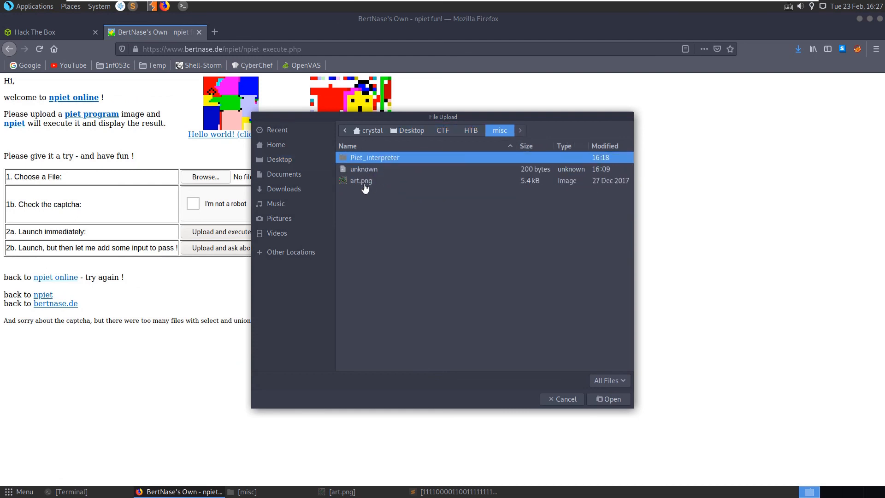
{"action": "double_click", "coordinate": [363, 182]}
{"action": "left_click", "coordinate": [193, 203]}
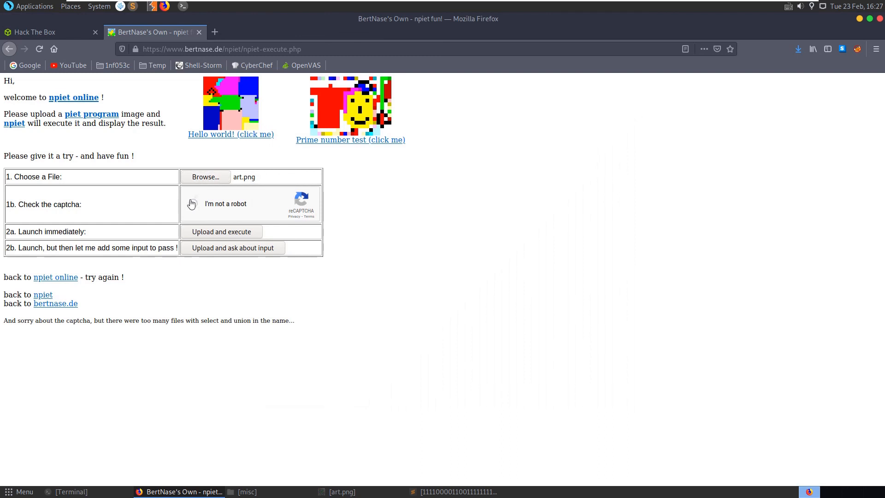
Step: Upload and execute art.png, then highlight the HTB{p137_m0ndr14n} flag in the output
{"action": "left_click", "coordinate": [238, 233]}
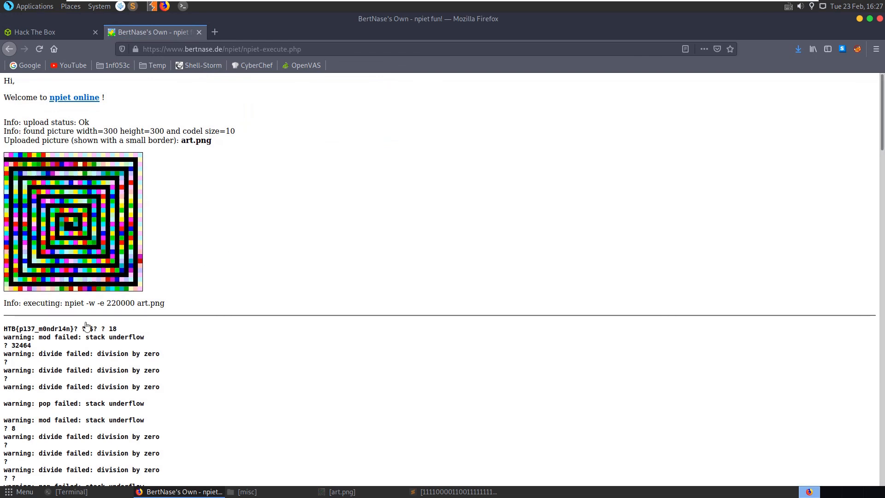
{"action": "left_click_drag", "start_coordinate": [76, 329], "coordinate": [3, 329]}
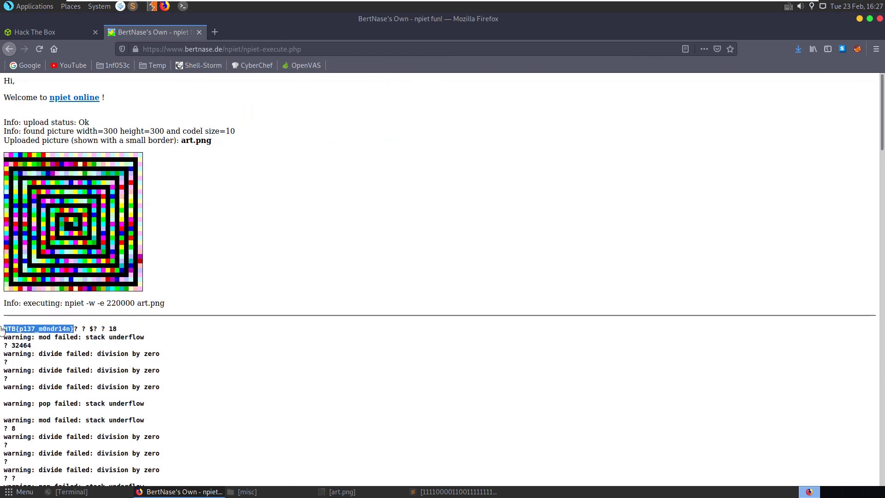
{"action": "left_click", "coordinate": [200, 379]}
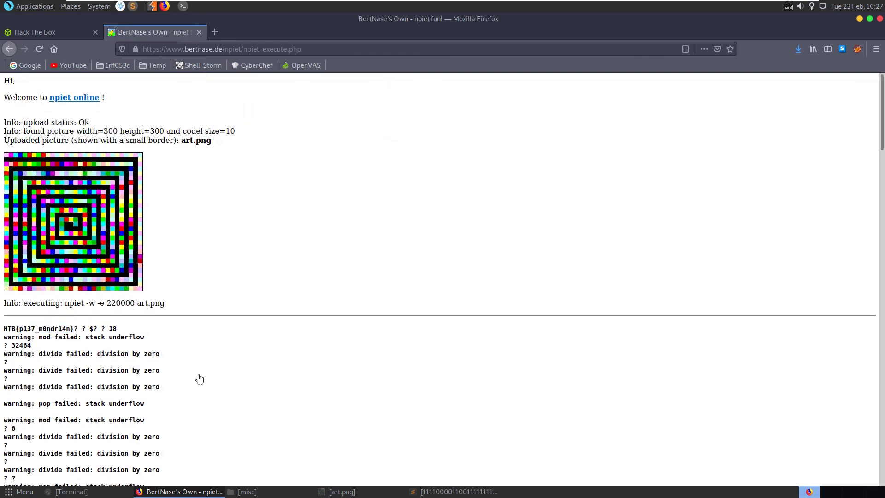
Step: Close the joined-binary document in Sublime Text without saving and minimise the Terminal
{"action": "left_click", "coordinate": [449, 491]}
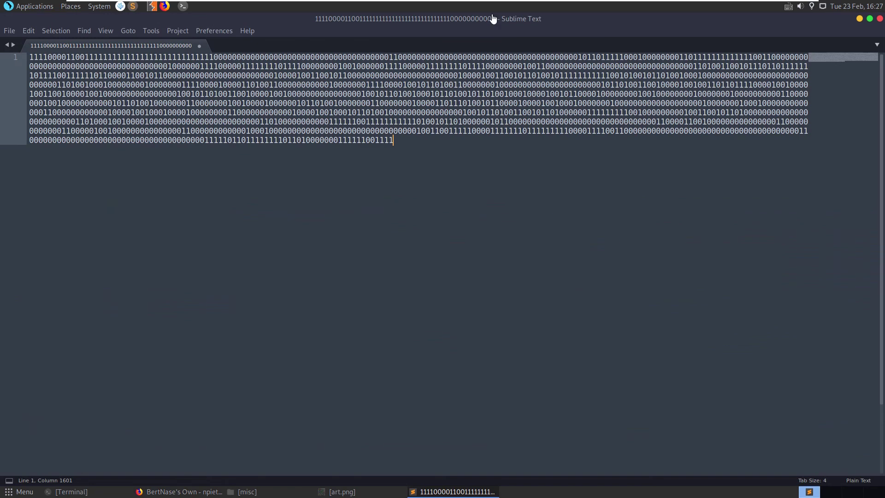
{"action": "left_click", "coordinate": [199, 46]}
{"action": "left_click", "coordinate": [371, 272]}
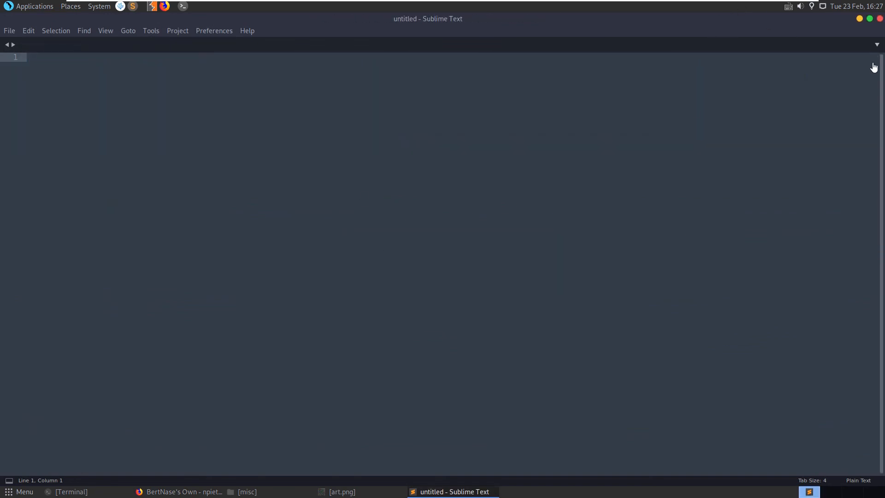
{"action": "left_click", "coordinate": [879, 19]}
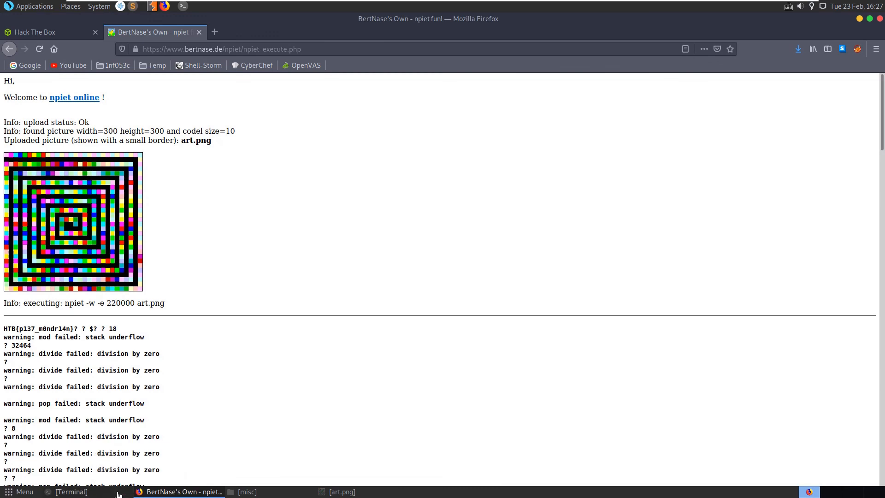
{"action": "left_click", "coordinate": [76, 492]}
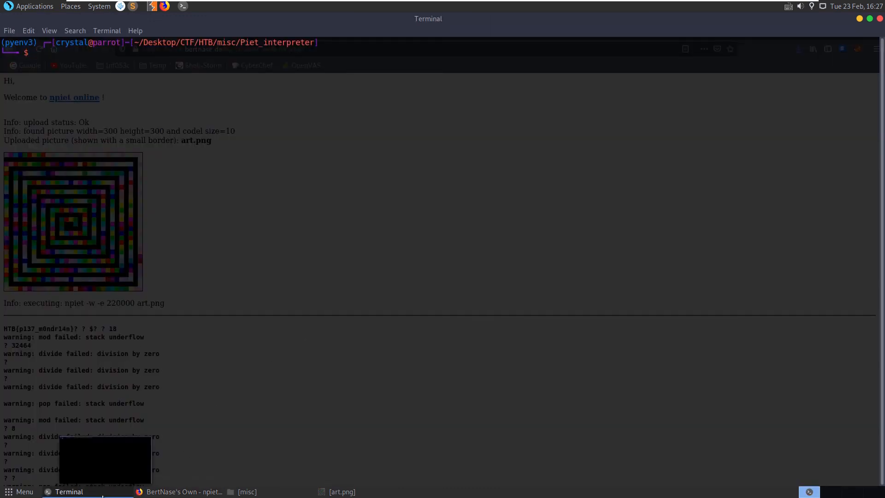
{"action": "left_click", "coordinate": [69, 491]}
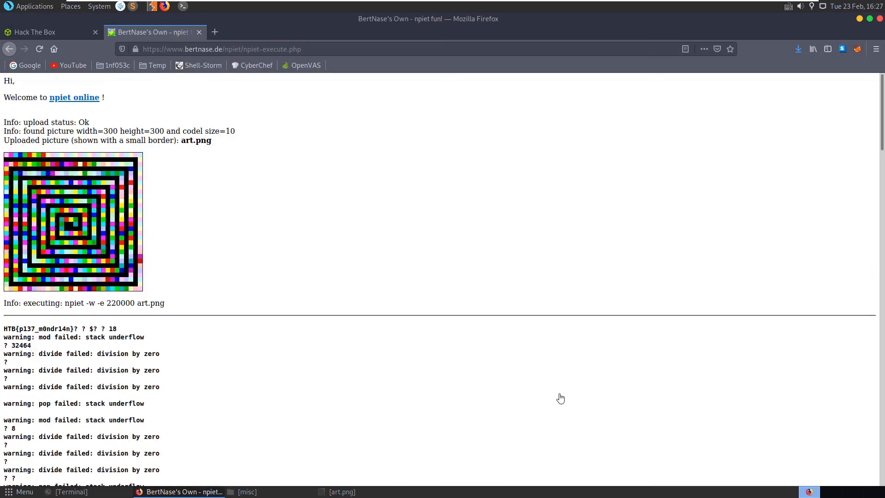